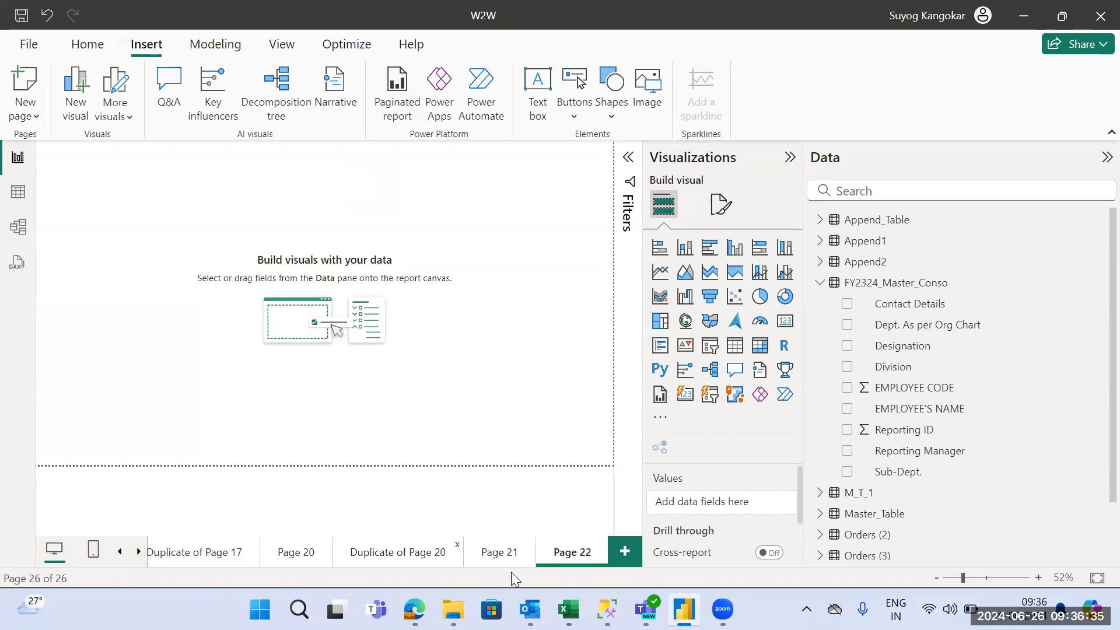
# Look through the report's pages, including Page 3, Page 5, Page 7, Page 11 and the region data pages, and return to Page 22
pyautogui.moveTo(568, 609)
pyautogui.click(121, 552)
pyautogui.scroll(10, 208, 552)
pyautogui.click(324, 560)
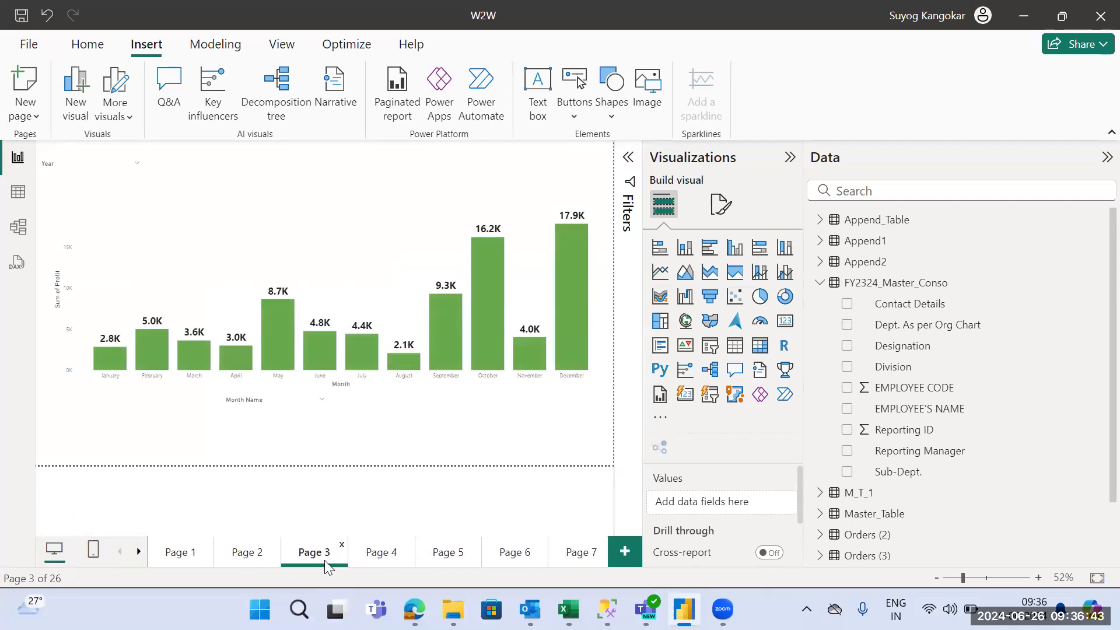
pyautogui.click(445, 560)
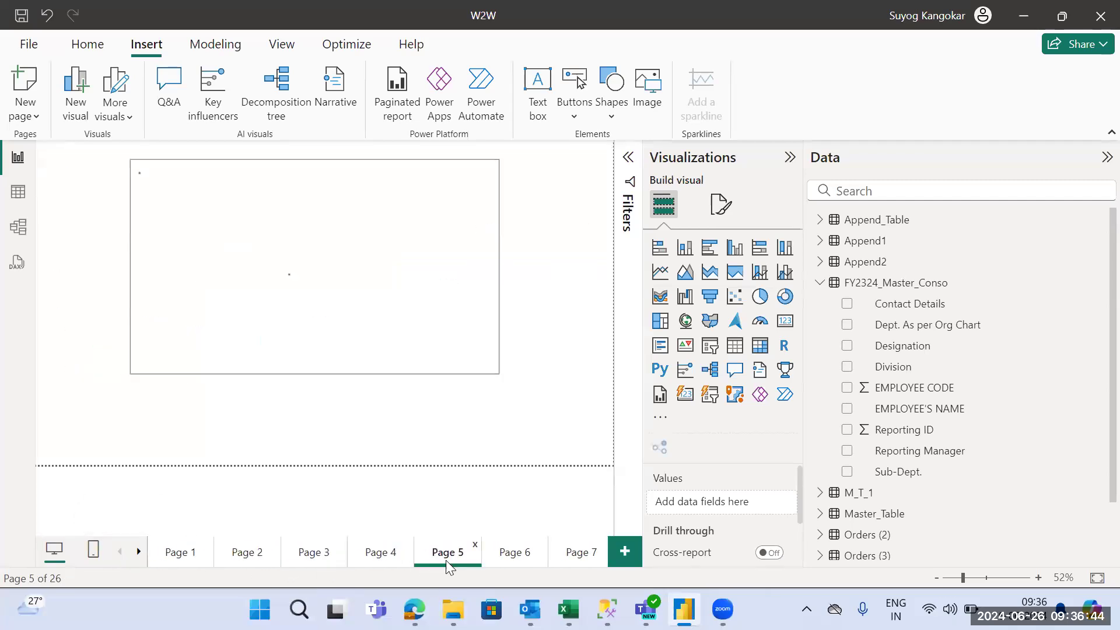
pyautogui.click(529, 559)
pyautogui.click(580, 560)
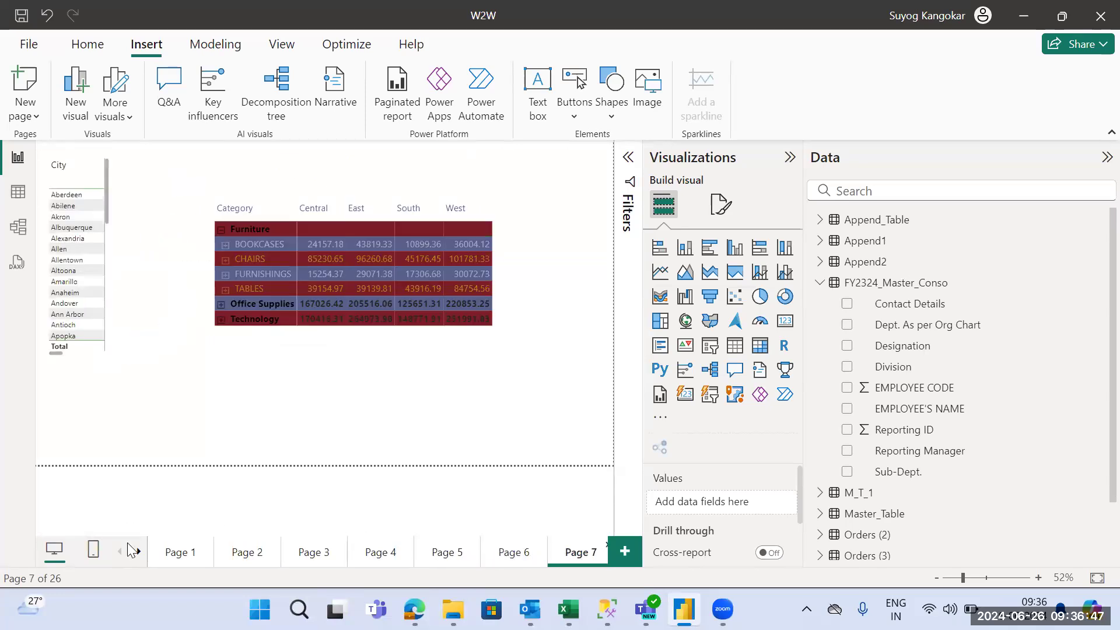
pyautogui.scroll(-8, 140, 554)
pyautogui.click(329, 554)
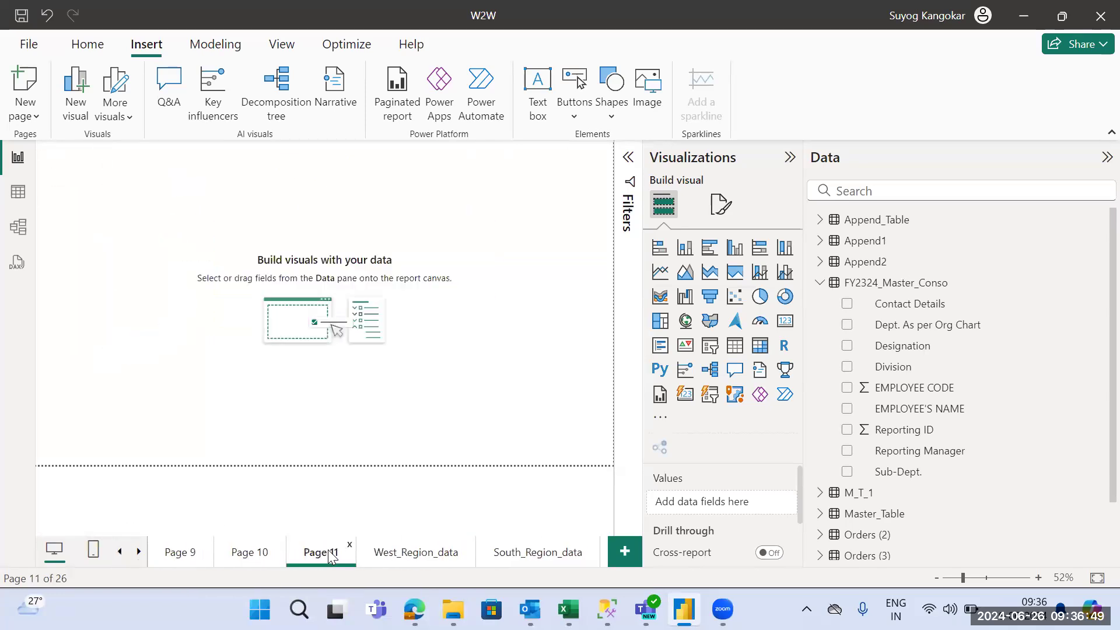
pyautogui.click(437, 558)
pyautogui.click(528, 559)
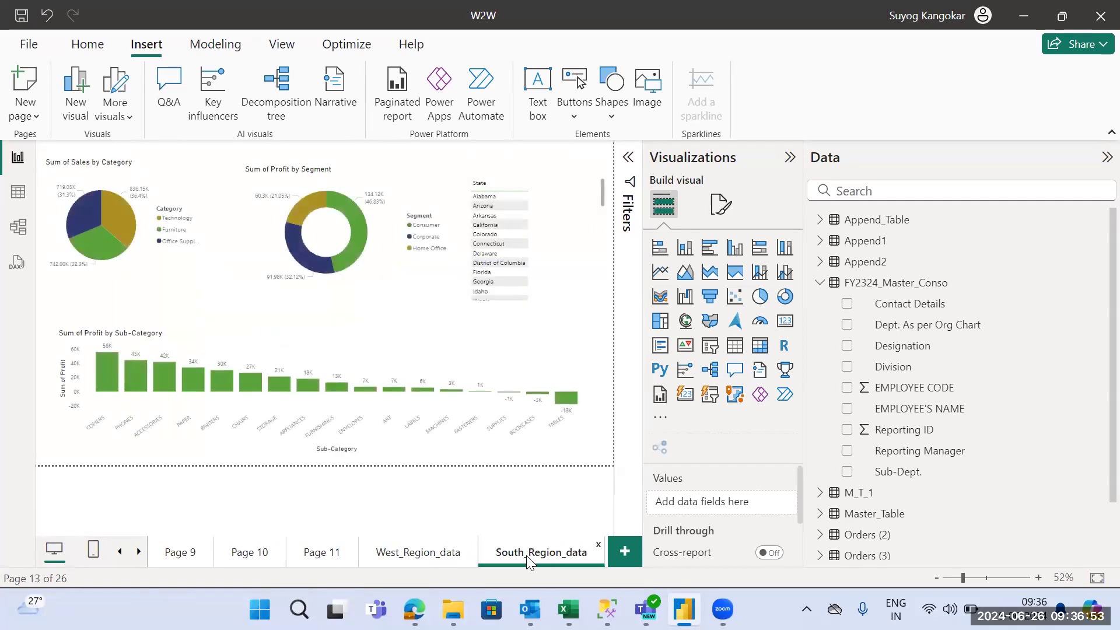
pyautogui.click(140, 553)
pyautogui.click(140, 553)
pyautogui.click(140, 553)
pyautogui.click(140, 553)
pyautogui.click(140, 553)
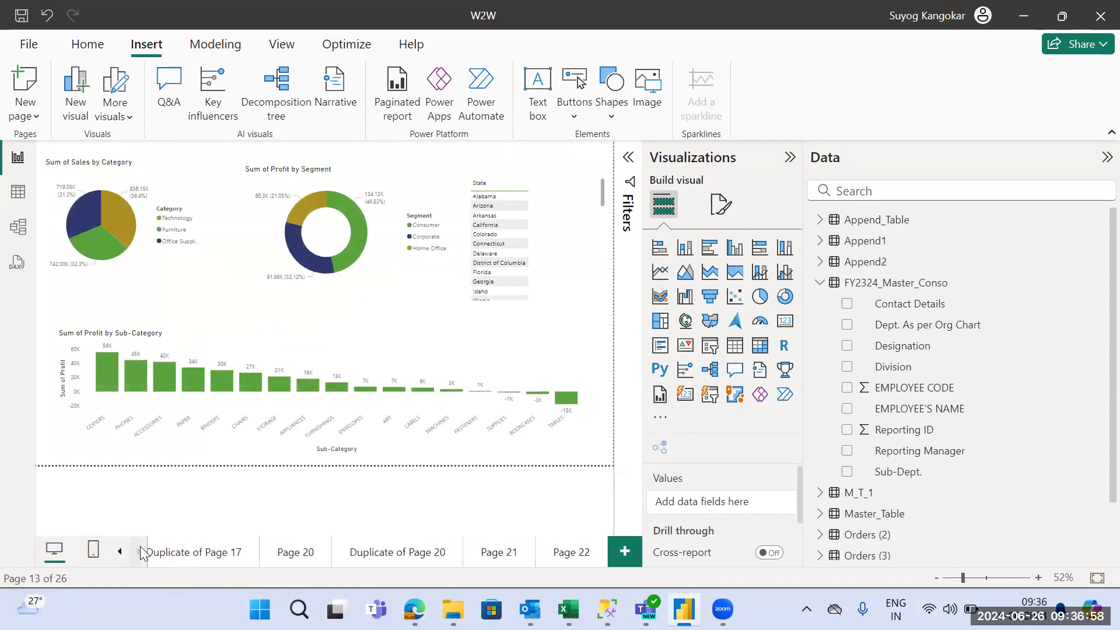
pyautogui.click(570, 553)
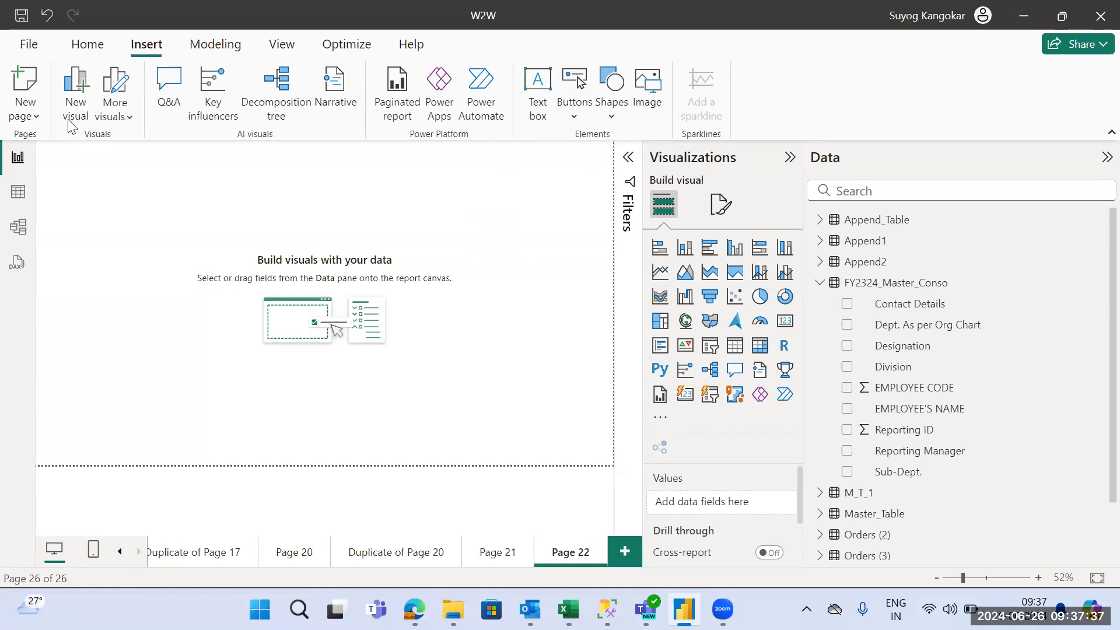
pyautogui.click(86, 42)
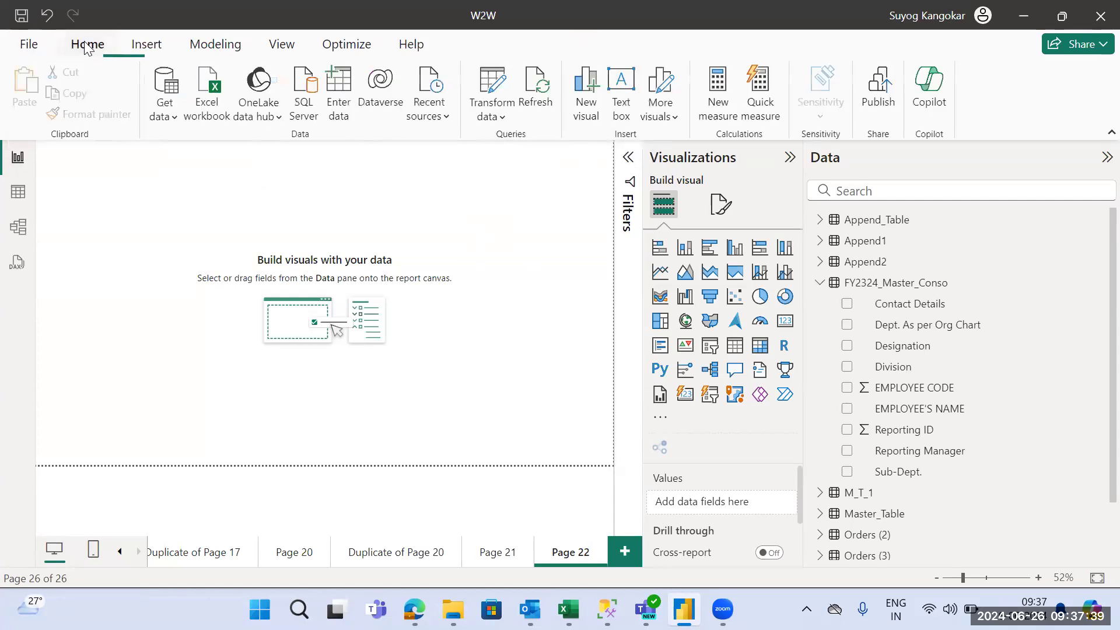
pyautogui.click(149, 49)
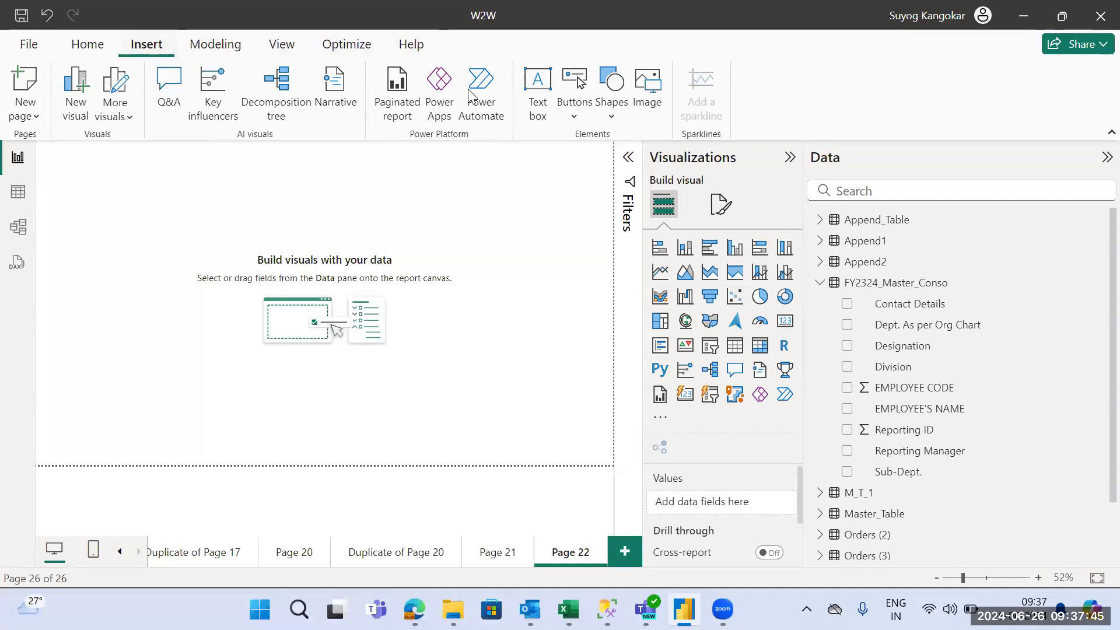
pyautogui.click(575, 116)
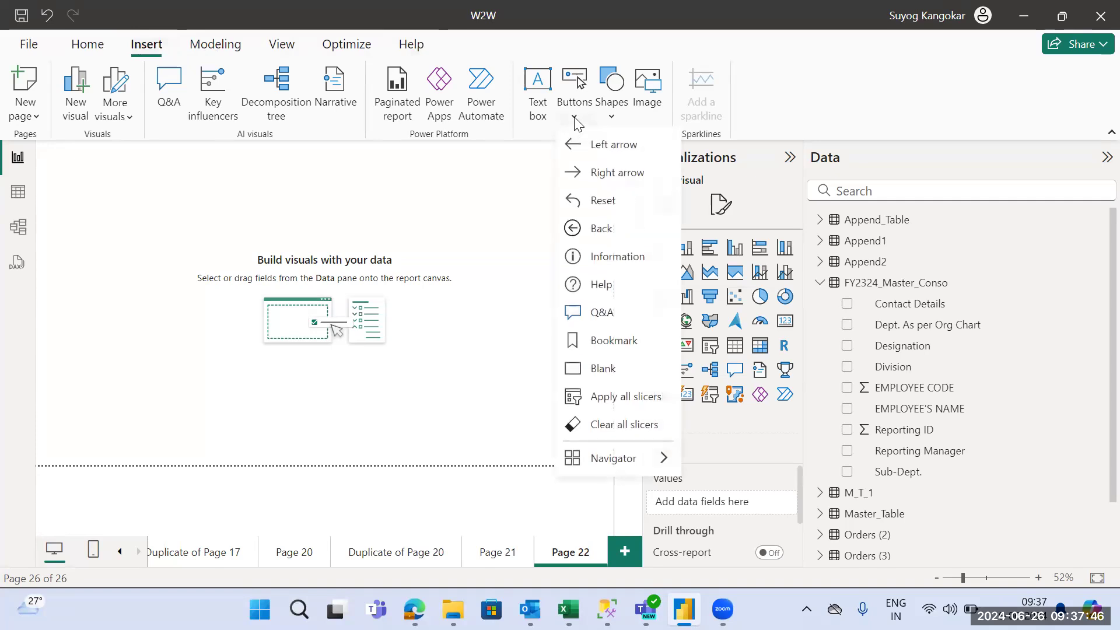
pyautogui.click(612, 119)
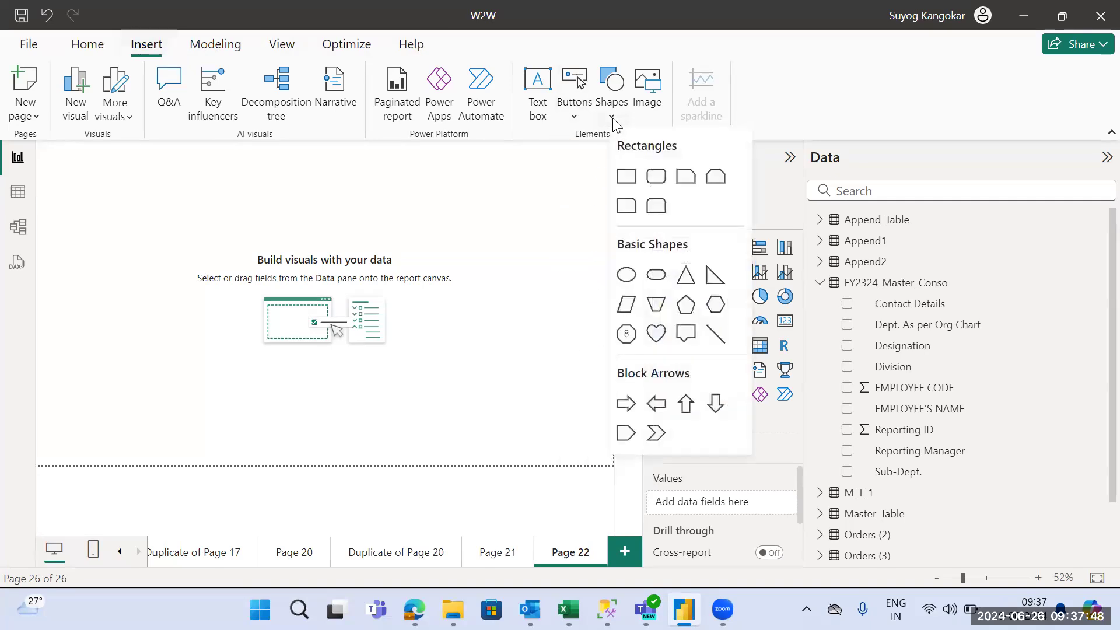
pyautogui.click(575, 117)
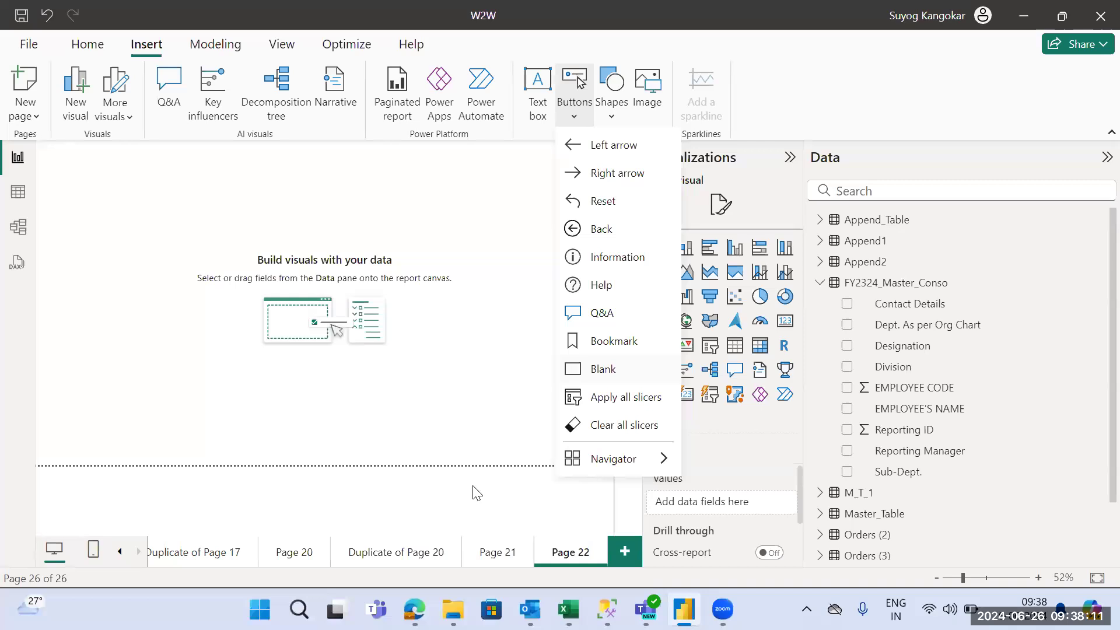
# Search through the report's pages for a suitable page with finished visuals, checking the decomposition trees, map and region data pages
pyautogui.click(403, 558)
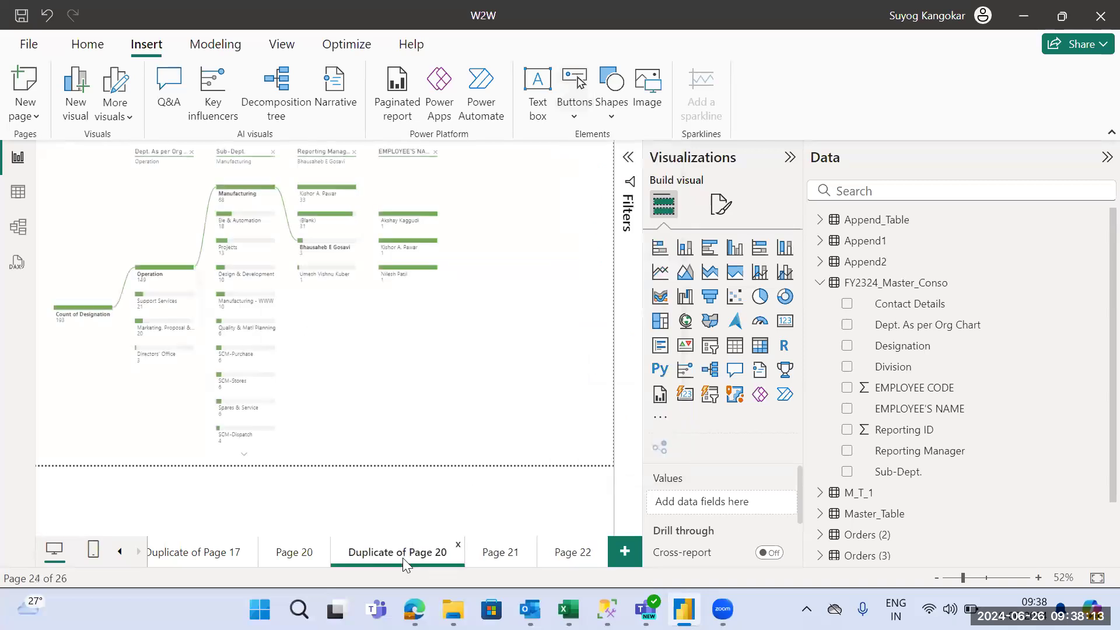
pyautogui.click(285, 558)
pyautogui.click(173, 556)
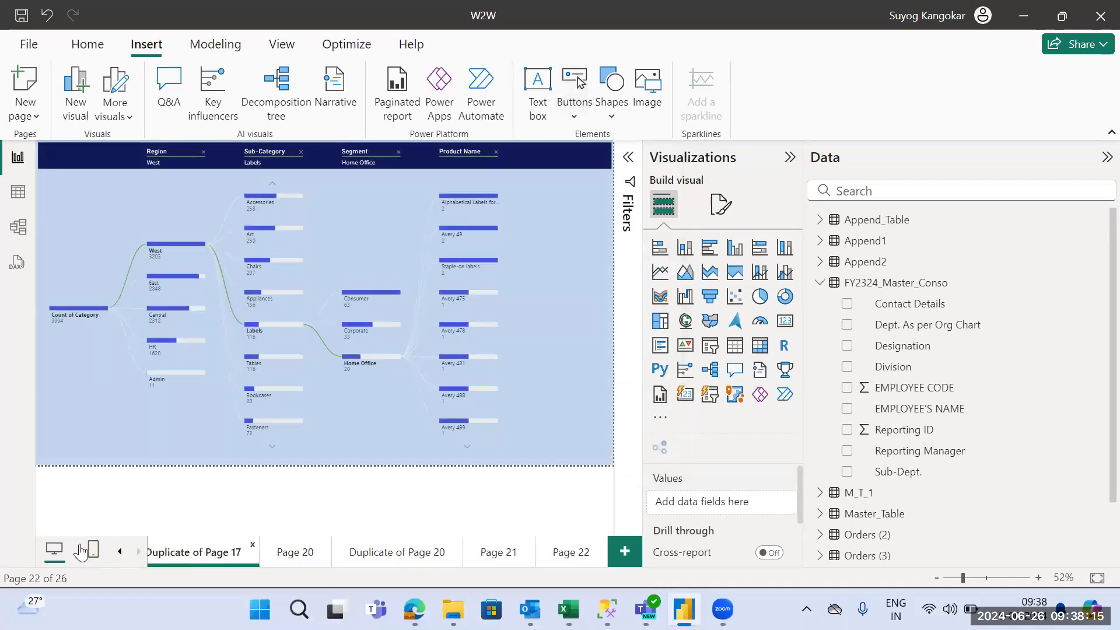
pyautogui.click(120, 552)
pyautogui.click(120, 551)
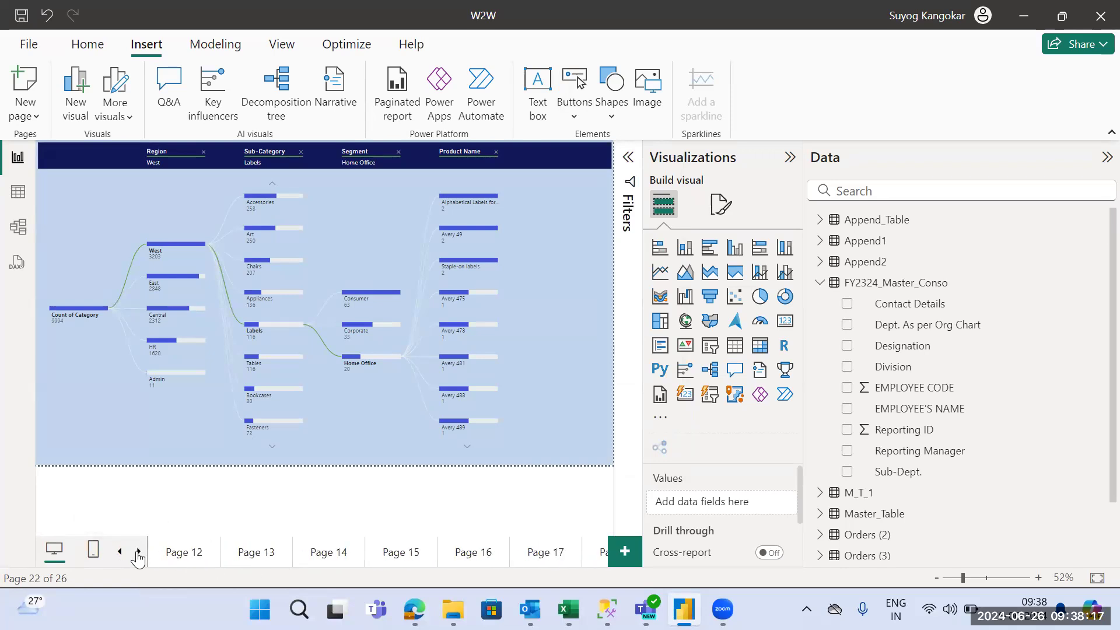
pyautogui.click(139, 551)
pyautogui.click(374, 553)
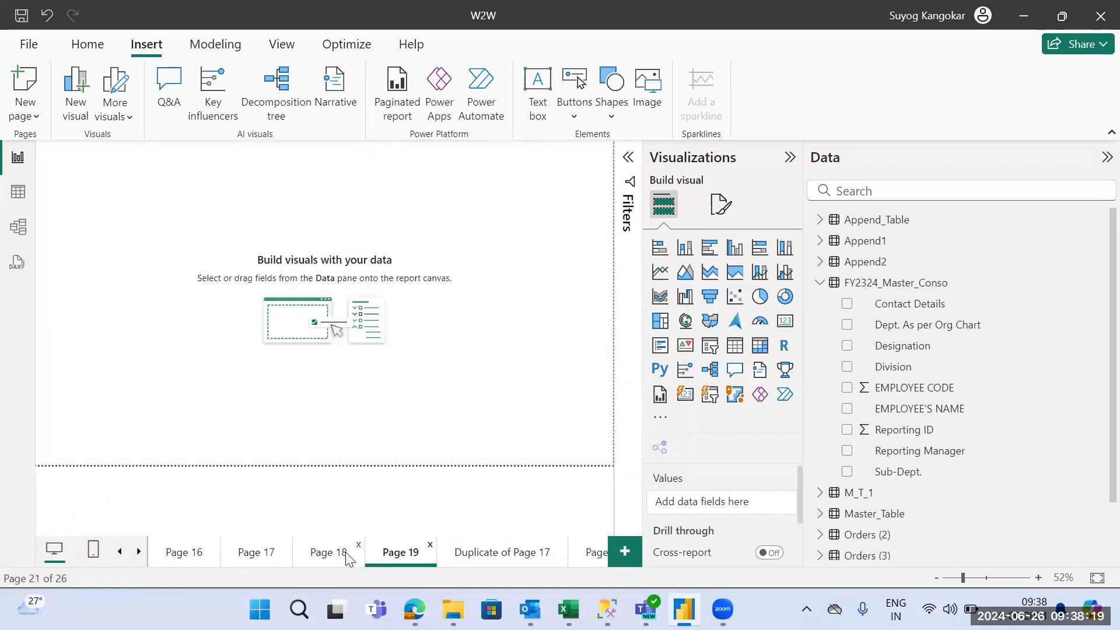
pyautogui.click(345, 552)
pyautogui.click(251, 558)
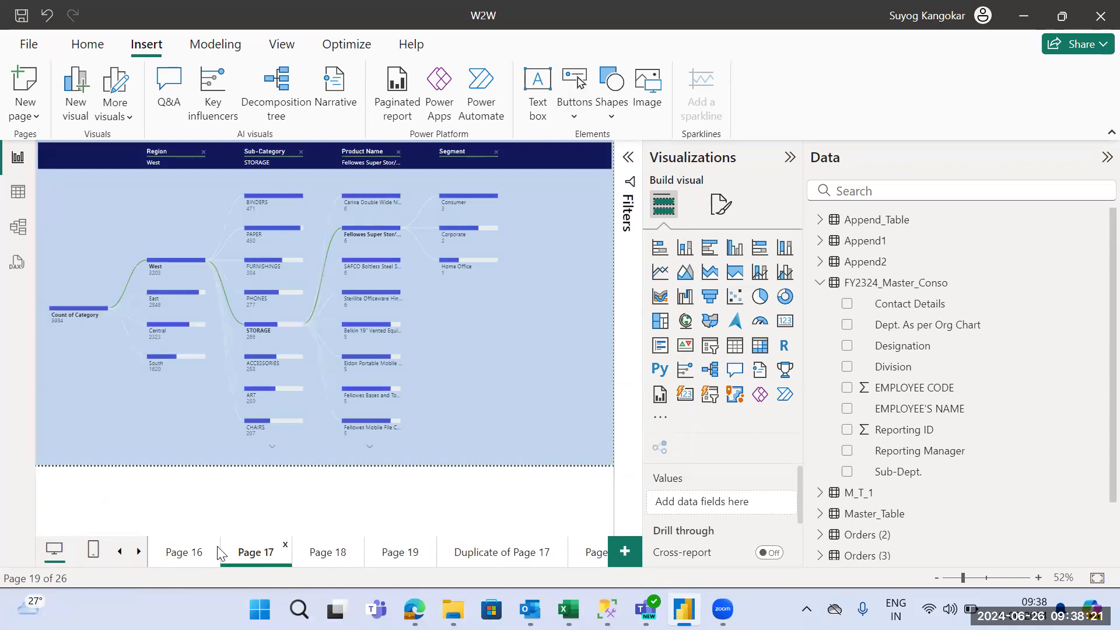
pyautogui.click(186, 553)
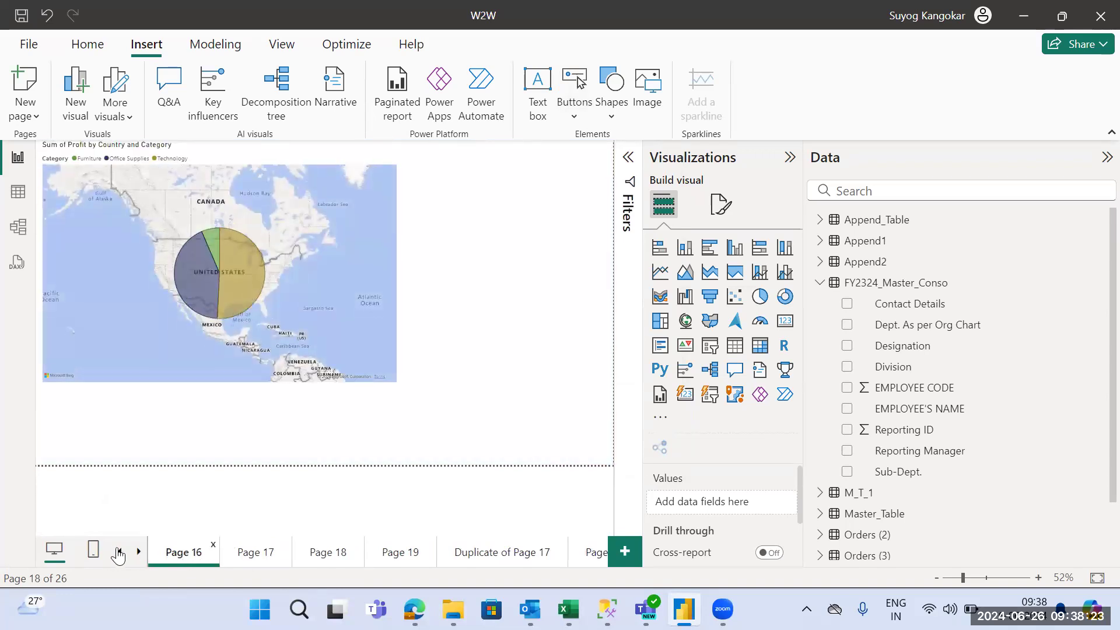
pyautogui.click(119, 552)
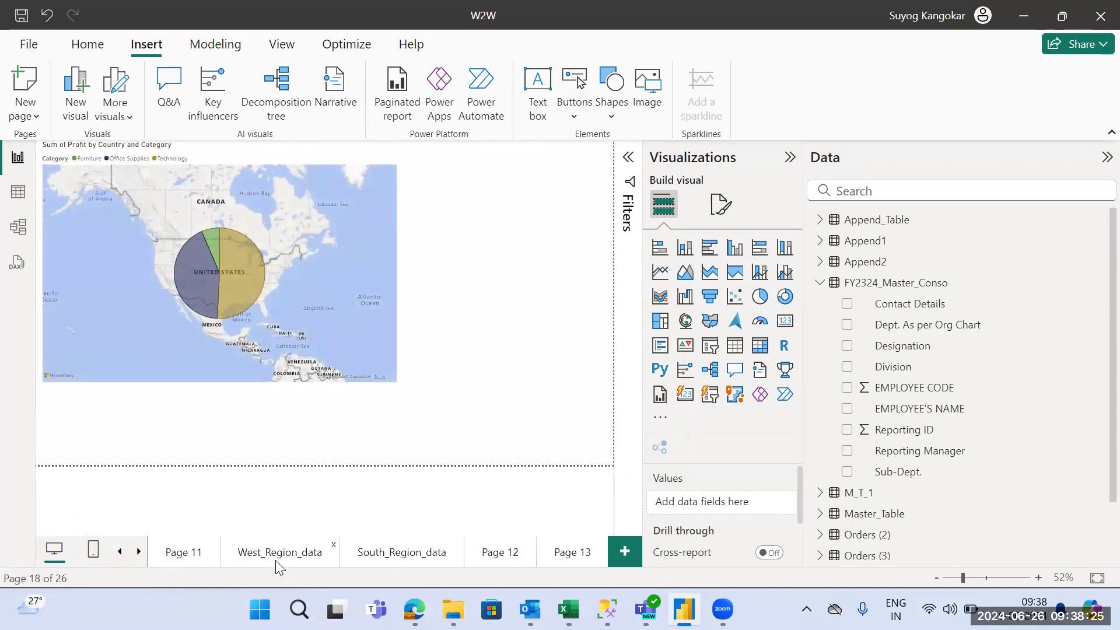
pyautogui.click(276, 558)
pyautogui.click(119, 551)
pyautogui.click(118, 552)
pyautogui.click(175, 553)
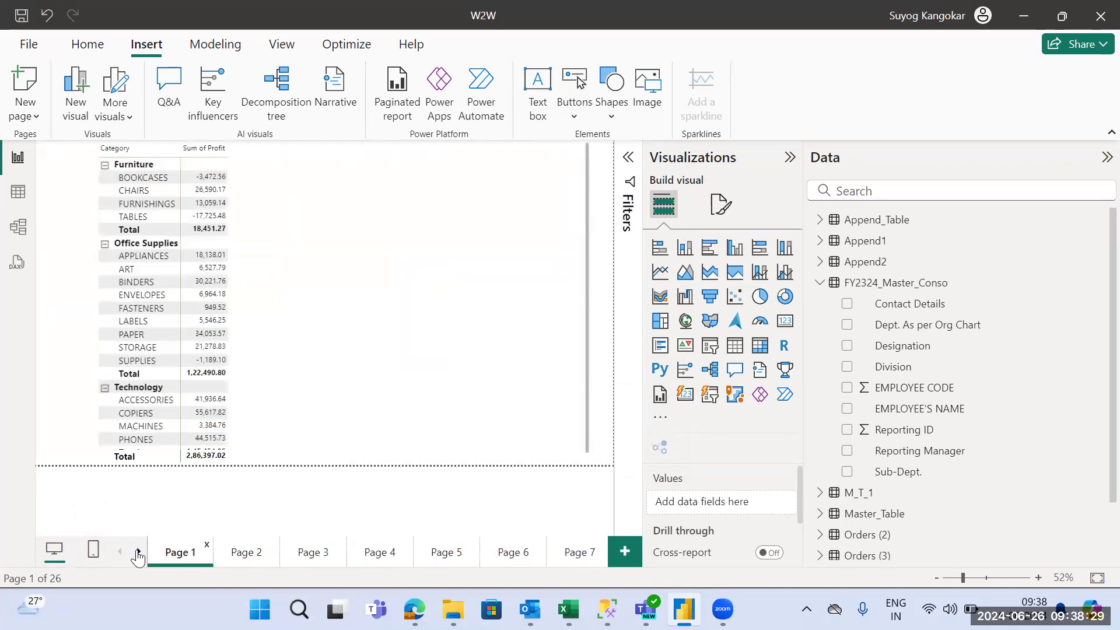
pyautogui.click(138, 552)
pyautogui.click(139, 552)
pyautogui.click(139, 552)
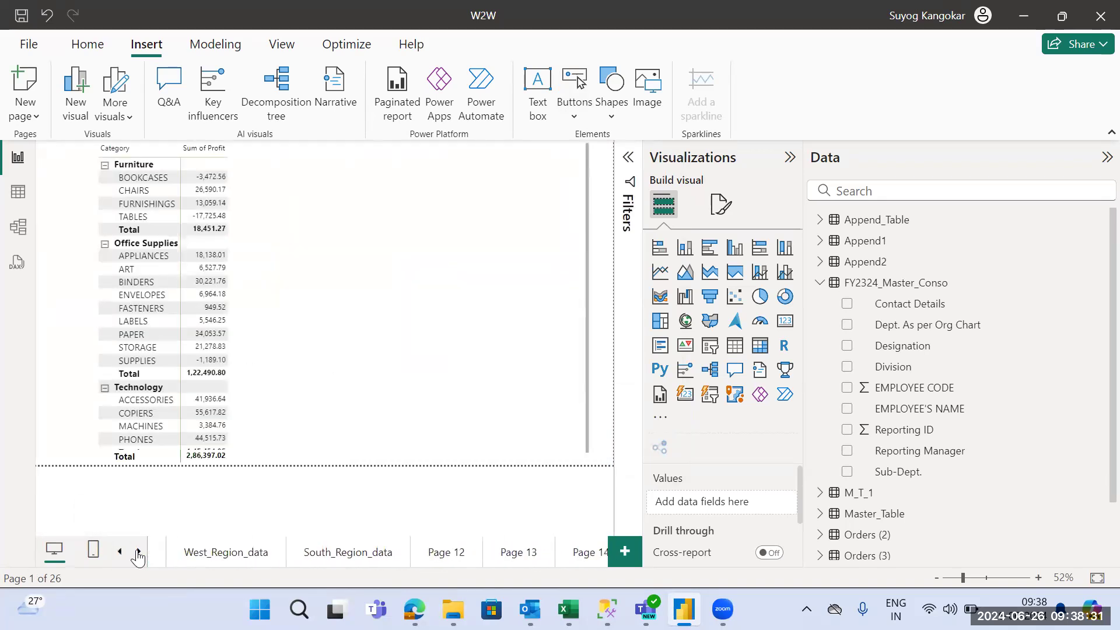
# Delete the Q&A visual from the West_Region_data page
pyautogui.click(212, 555)
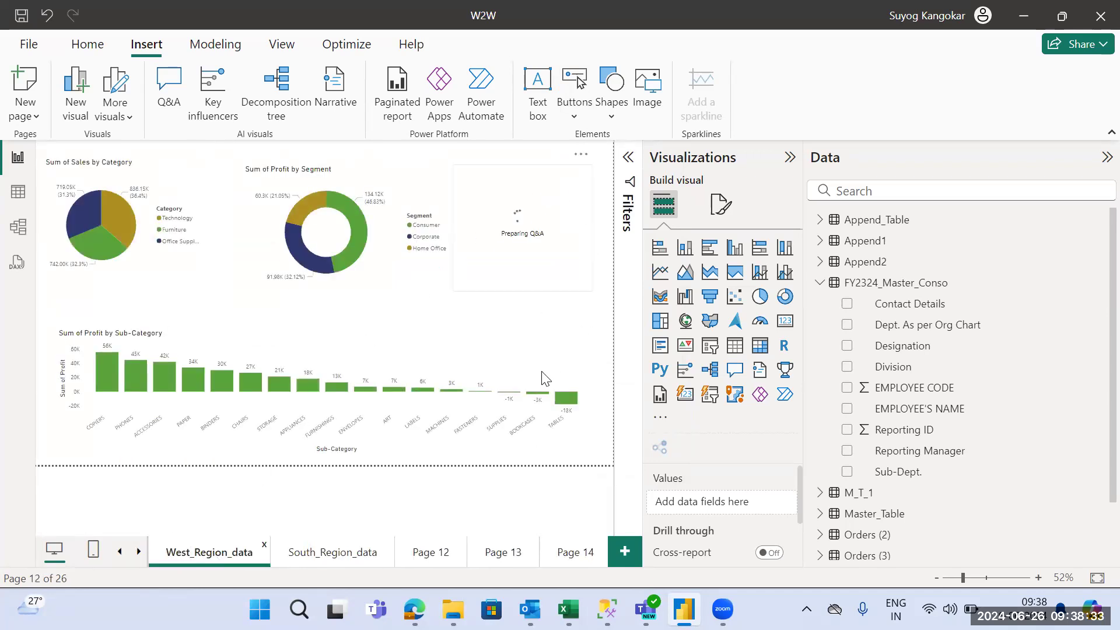
pyautogui.click(565, 242)
pyautogui.press('Delete')
# Move the South_Region_data page to directly after Page 14, and check the page order before returning to West_Region_data
pyautogui.click(313, 554)
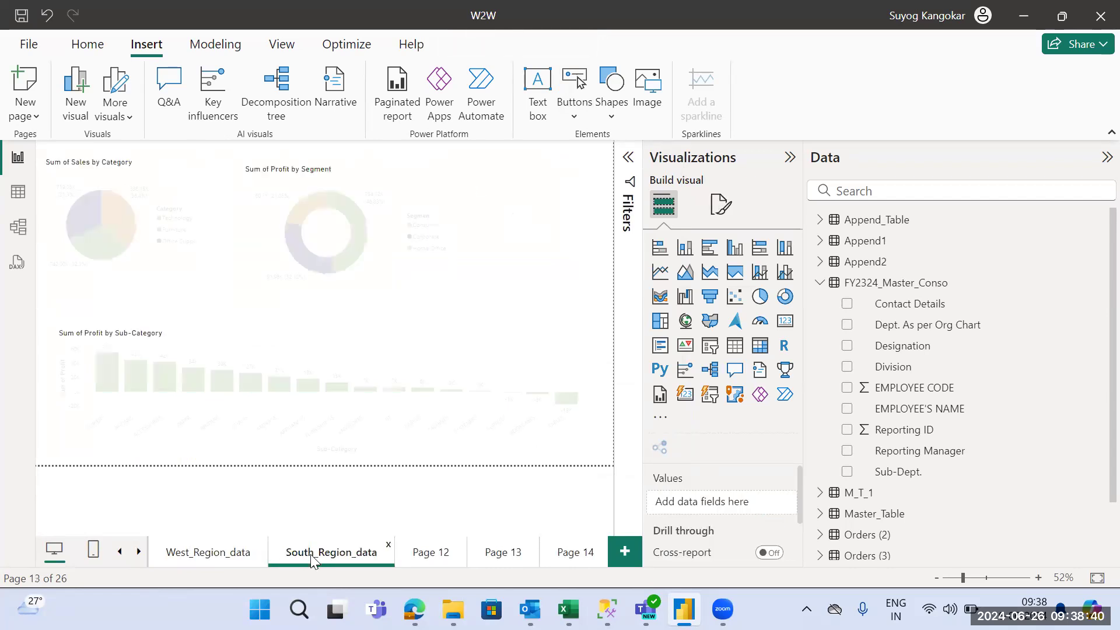
pyautogui.click(226, 555)
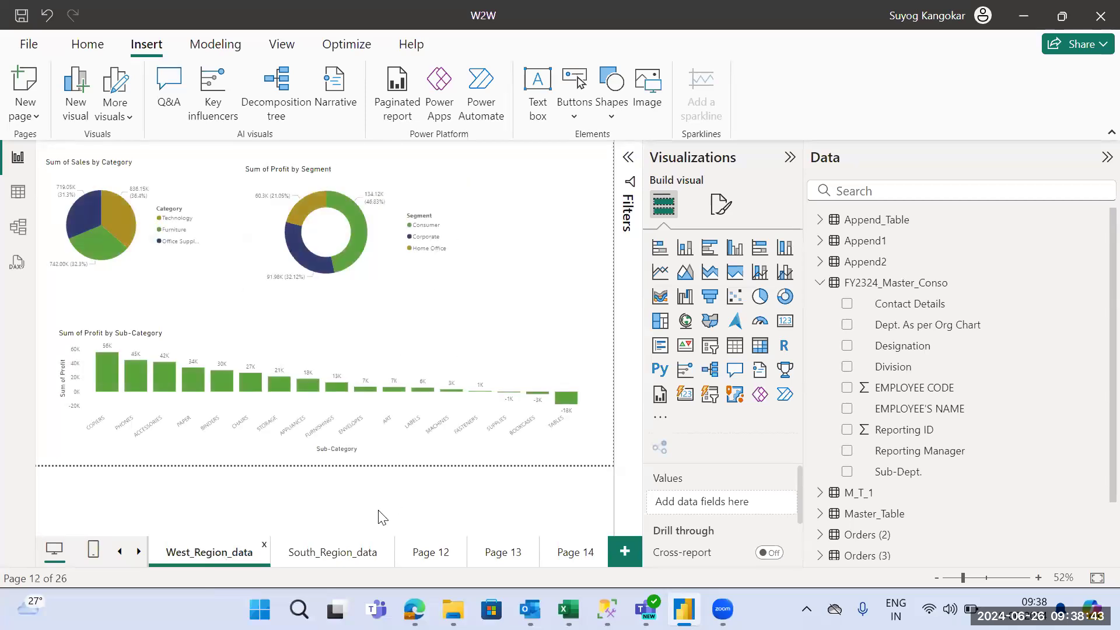
pyautogui.moveTo(322, 554); pyautogui.dragTo(565, 564)
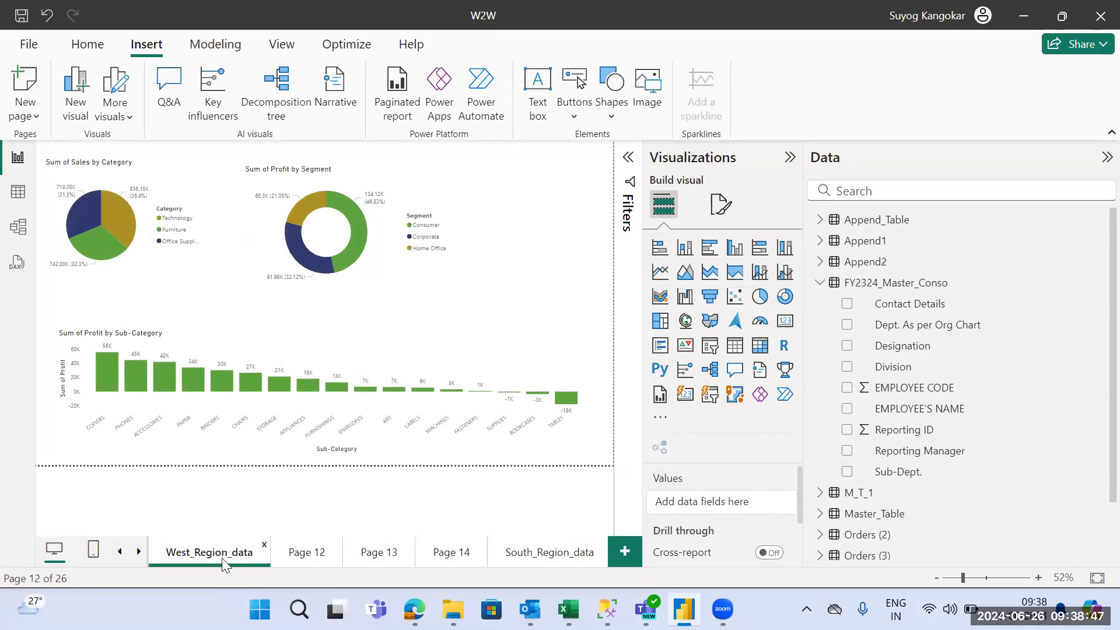
pyautogui.click(303, 563)
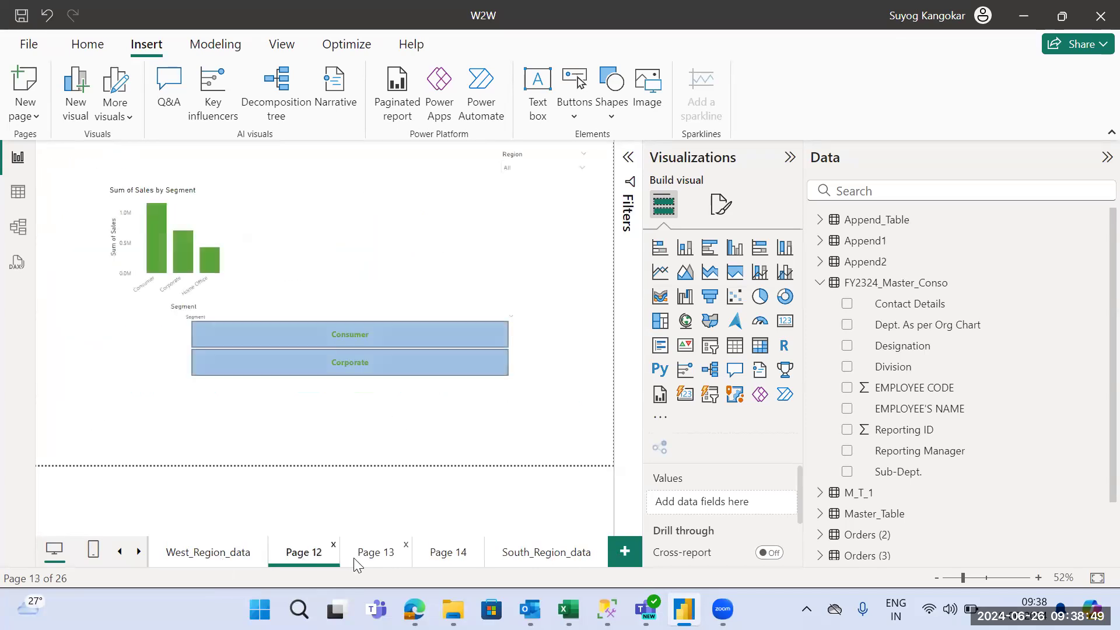
pyautogui.click(373, 558)
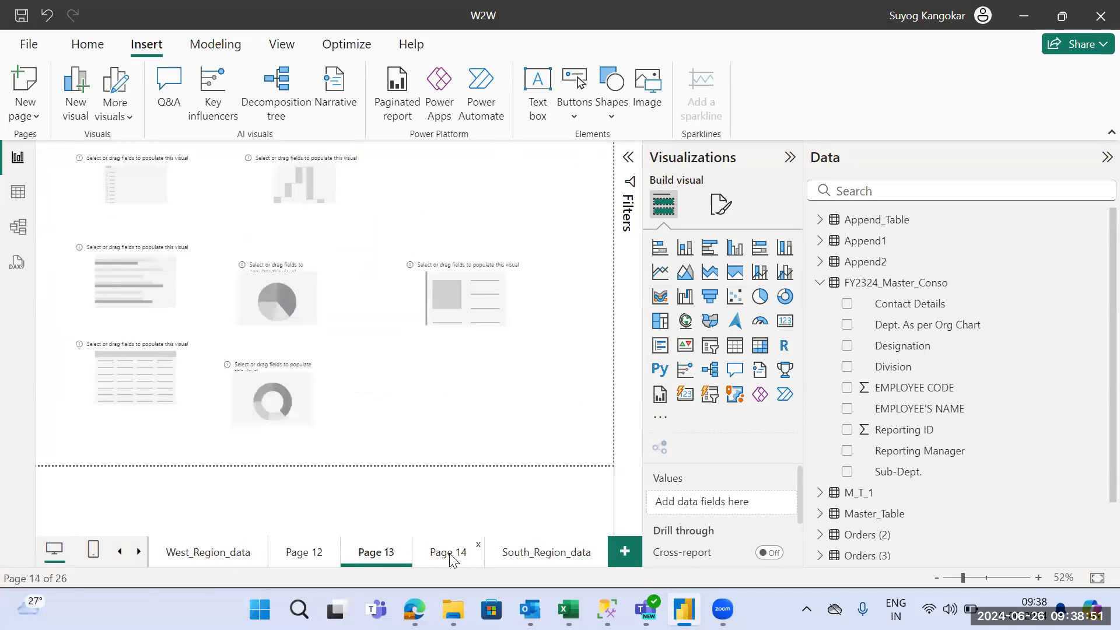
pyautogui.click(534, 553)
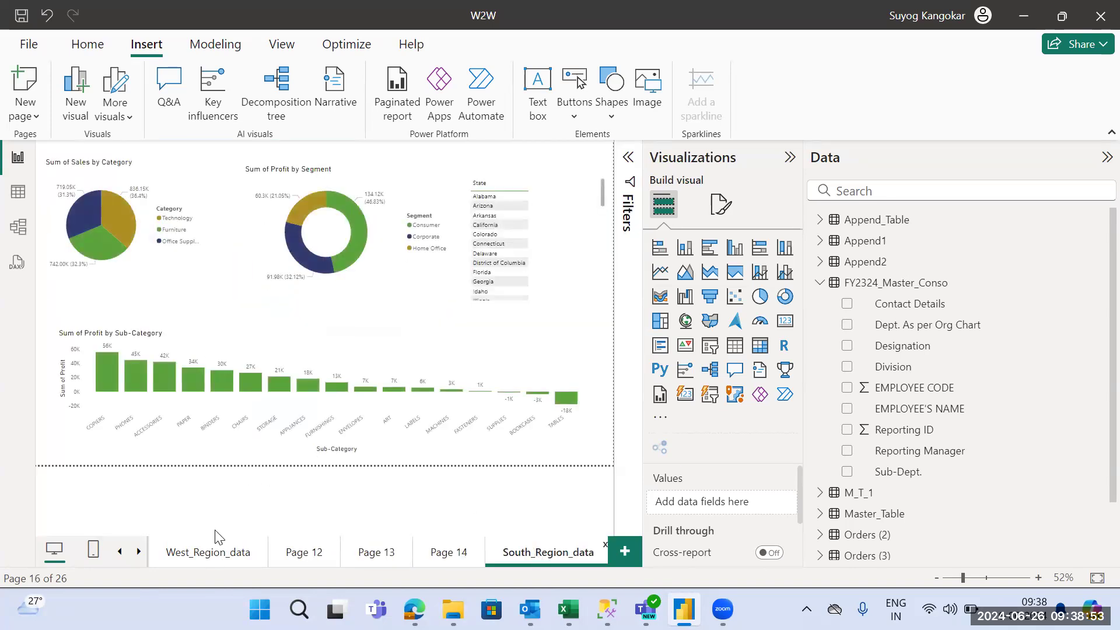
pyautogui.click(208, 554)
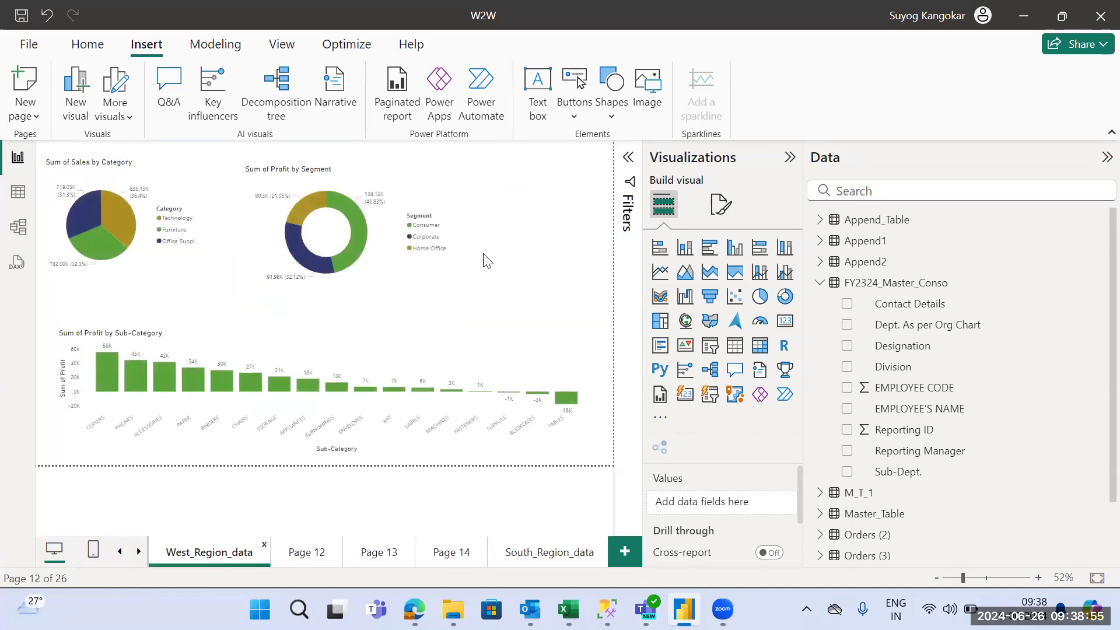
# Insert a blank button on the West_Region_data page and place it, slightly enlarged, in the upper-right corner of the canvas
pyautogui.click(574, 112)
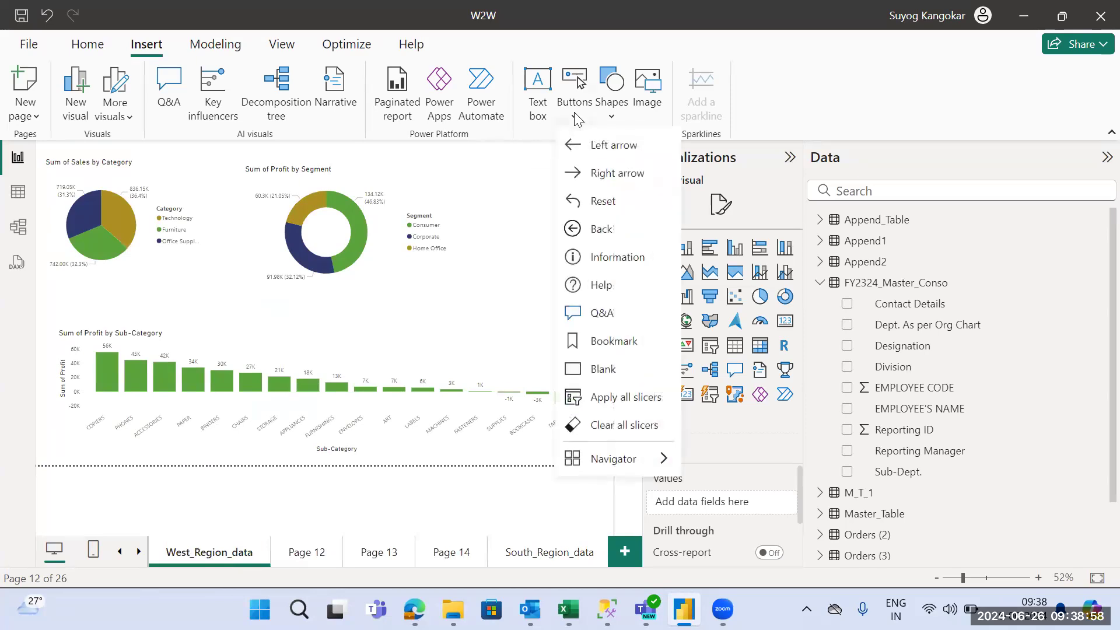
pyautogui.click(607, 369)
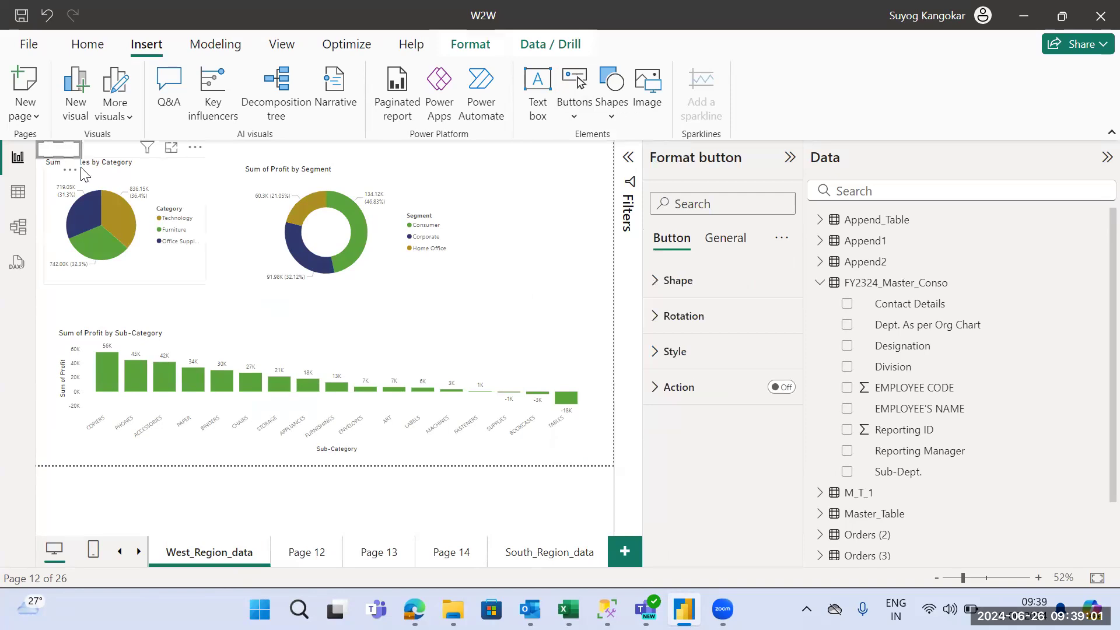
pyautogui.moveTo(58, 153); pyautogui.dragTo(596, 190)
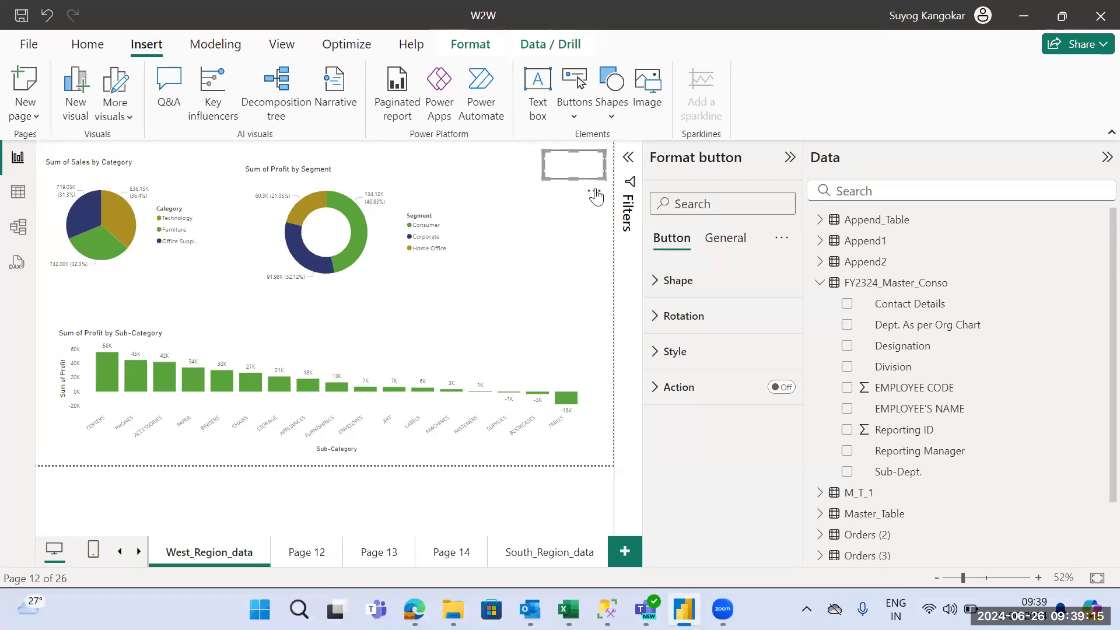
# Try the Chevron arrow shape on the blank button
pyautogui.click(678, 281)
pyautogui.click(711, 367)
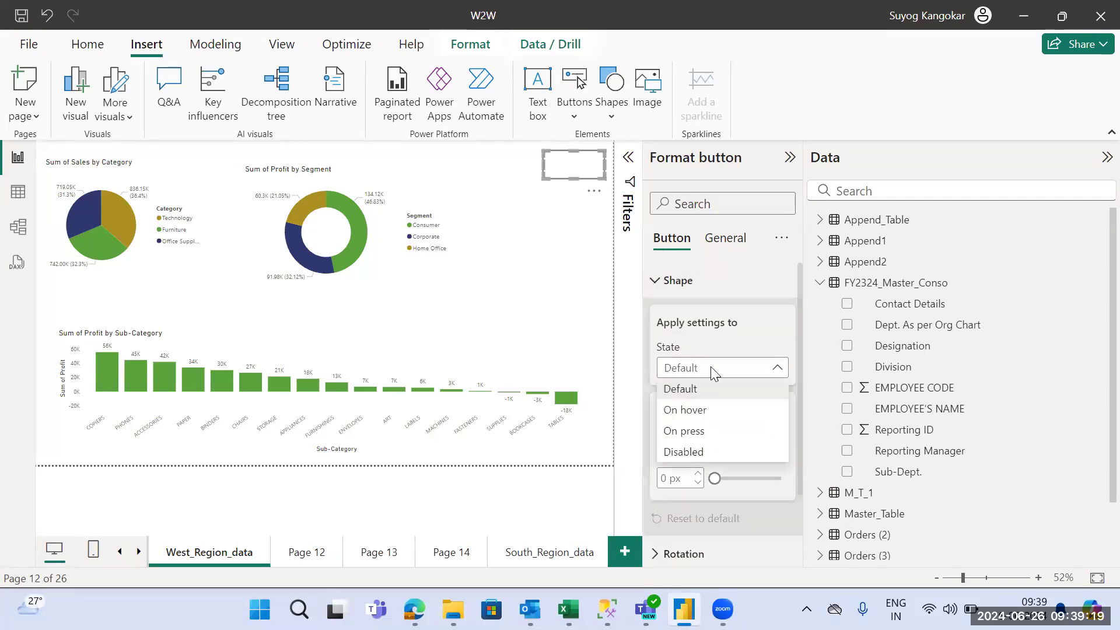
pyautogui.click(718, 411)
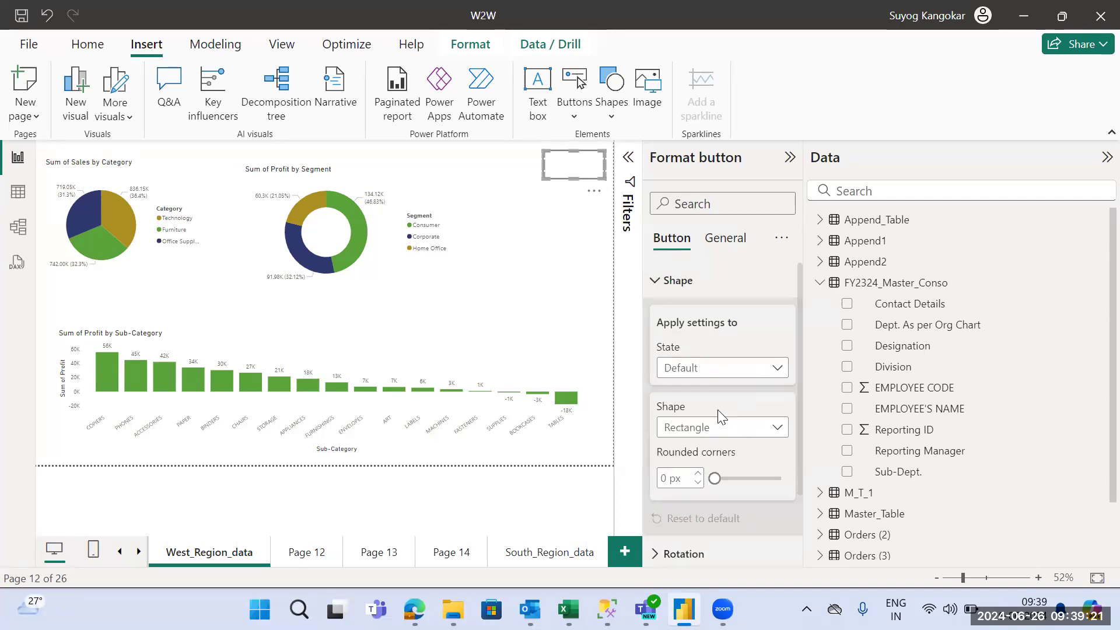
pyautogui.click(722, 373)
pyautogui.click(691, 386)
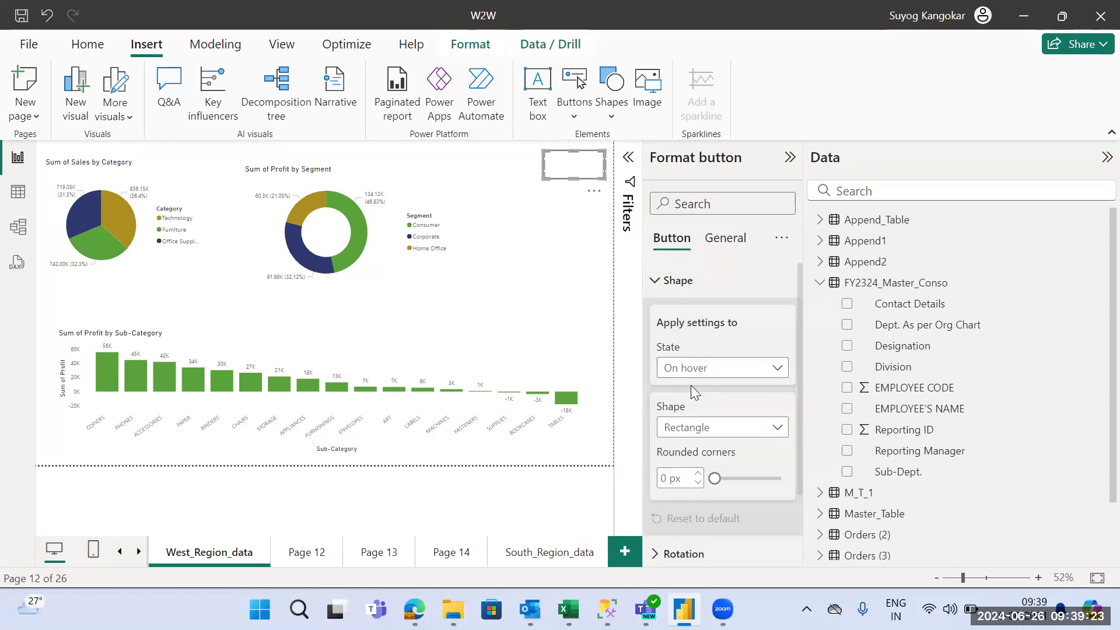
pyautogui.click(722, 433)
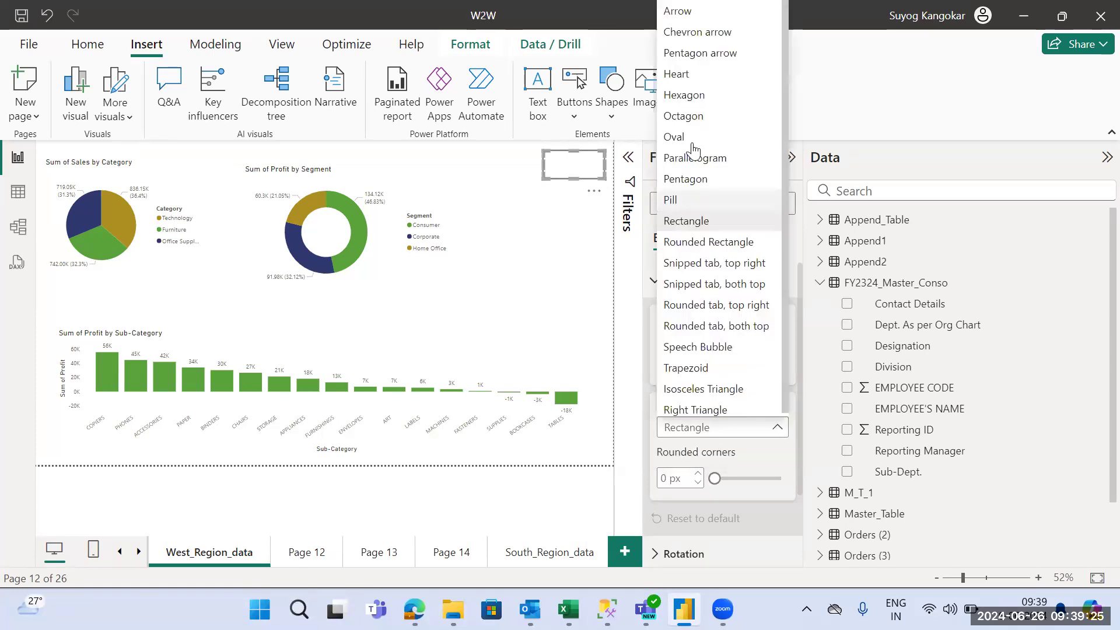
pyautogui.click(705, 33)
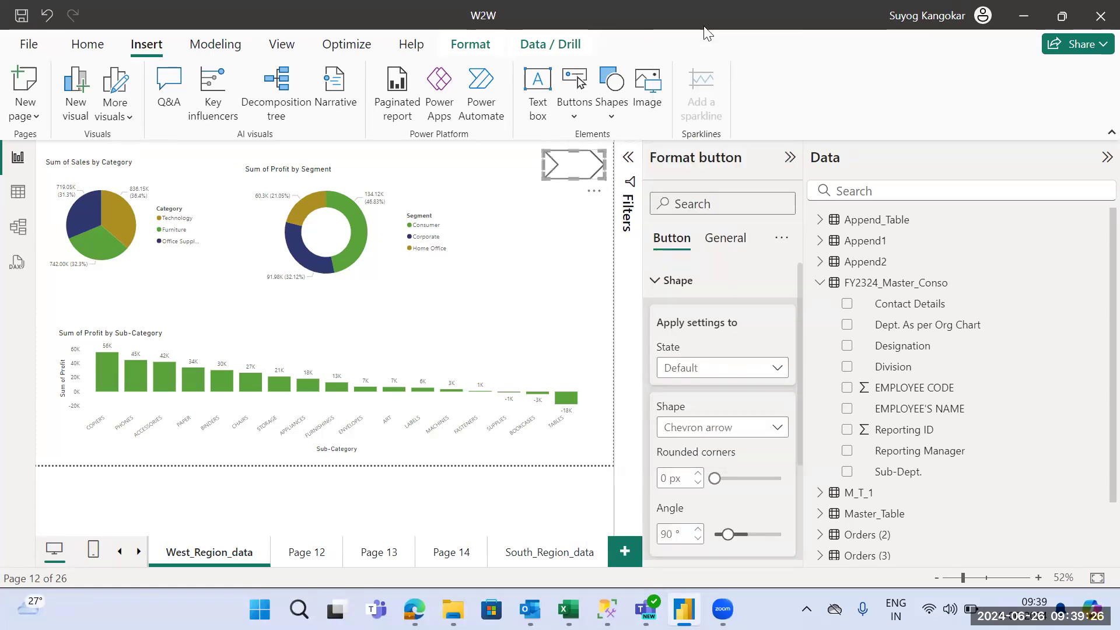
pyautogui.click(588, 269)
pyautogui.click(576, 176)
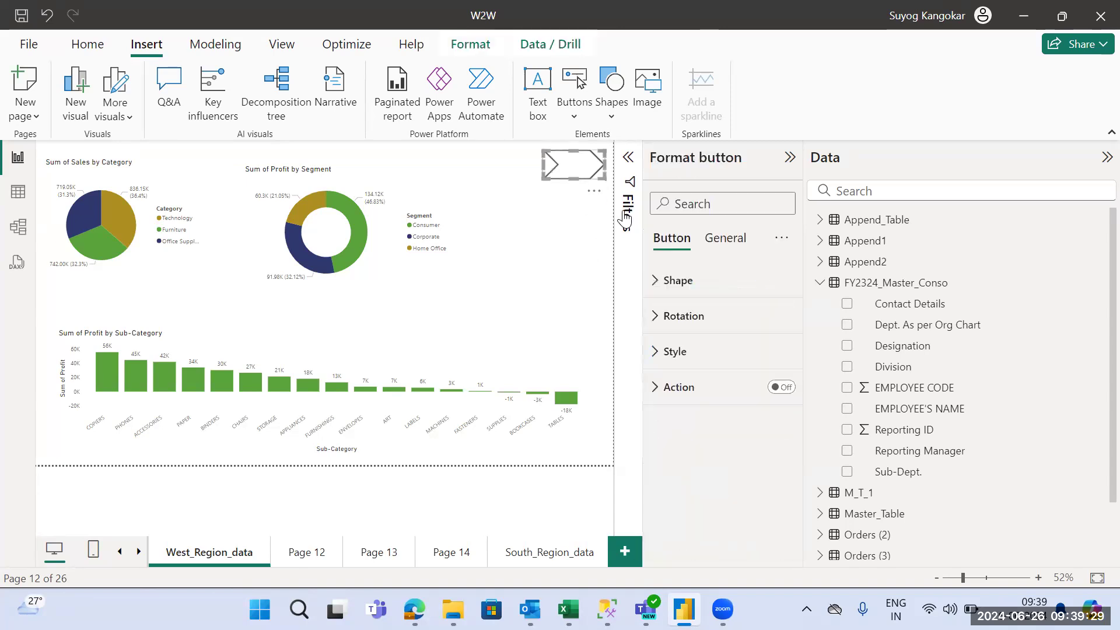
# Try the Hexagon shape and the Pill shape on the button, checking the look on the canvas
pyautogui.click(677, 280)
pyautogui.click(751, 432)
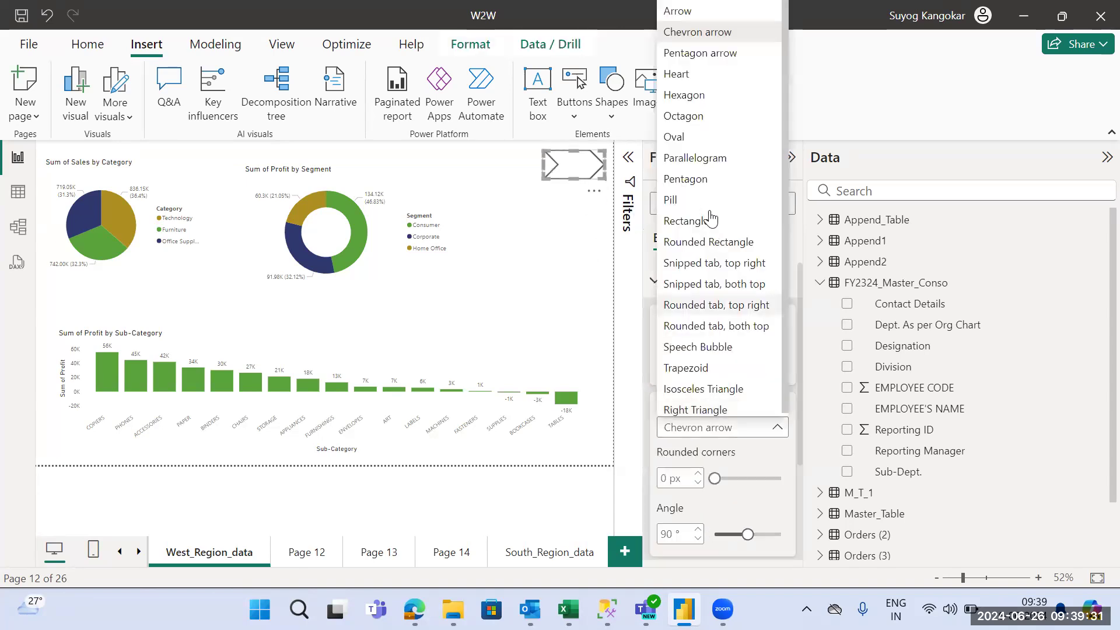
pyautogui.click(696, 93)
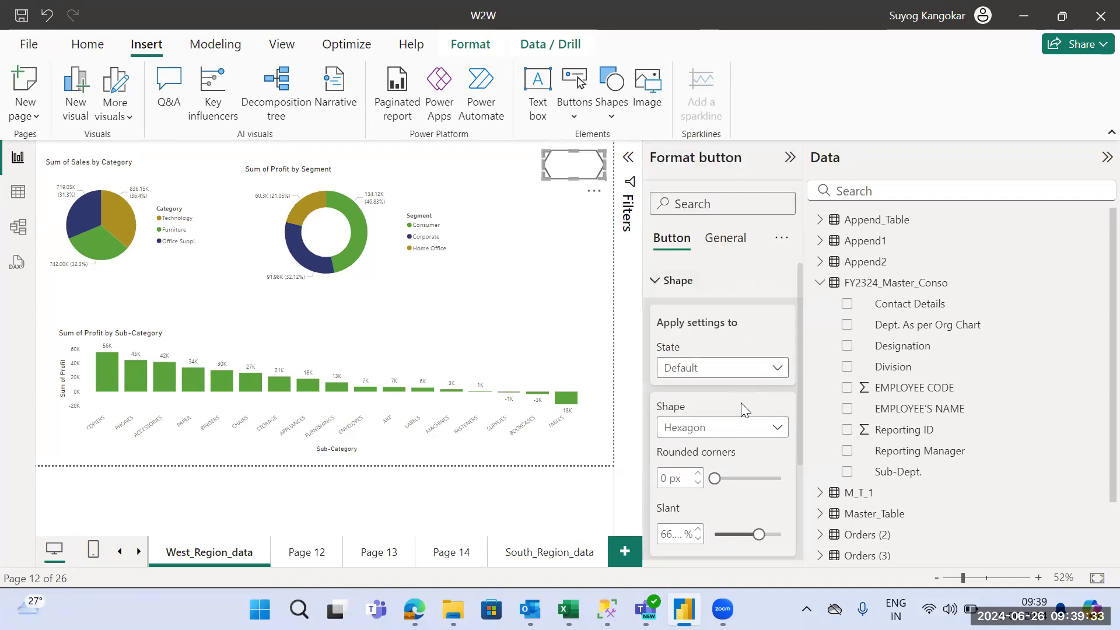
pyautogui.click(747, 428)
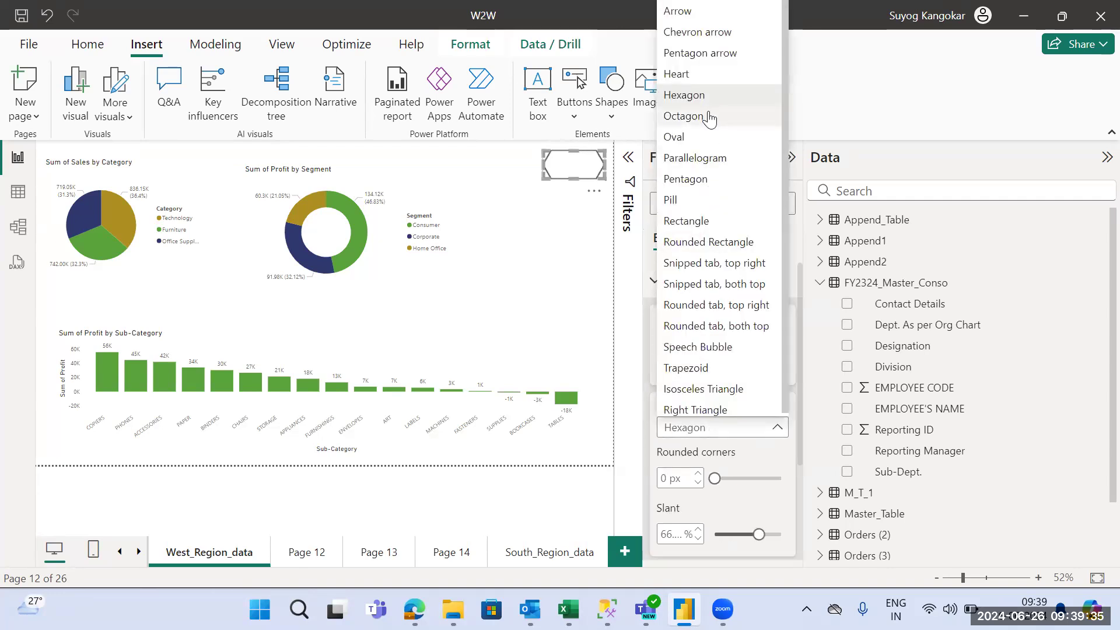
pyautogui.click(708, 200)
pyautogui.click(558, 242)
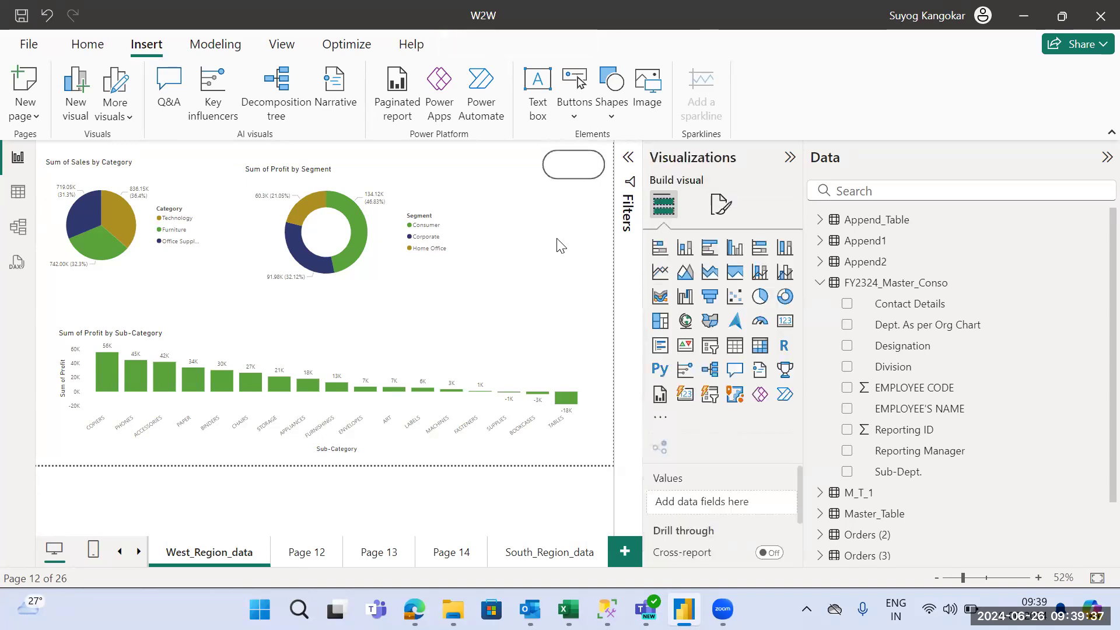
# Try the Right Triangle shape on the button
pyautogui.click(574, 157)
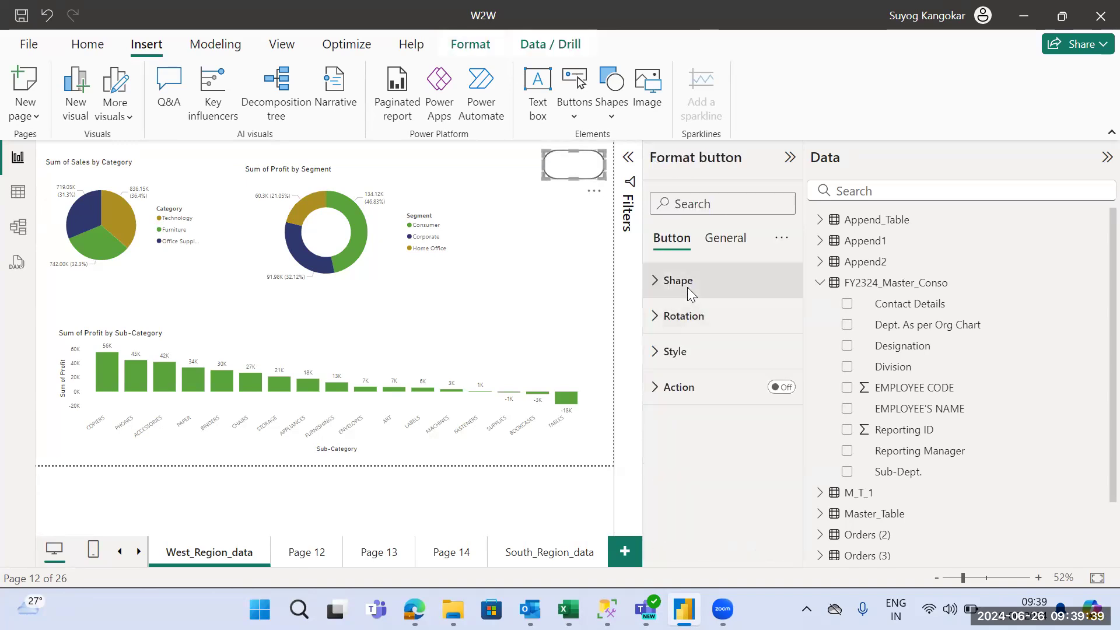
pyautogui.click(688, 286)
pyautogui.click(762, 438)
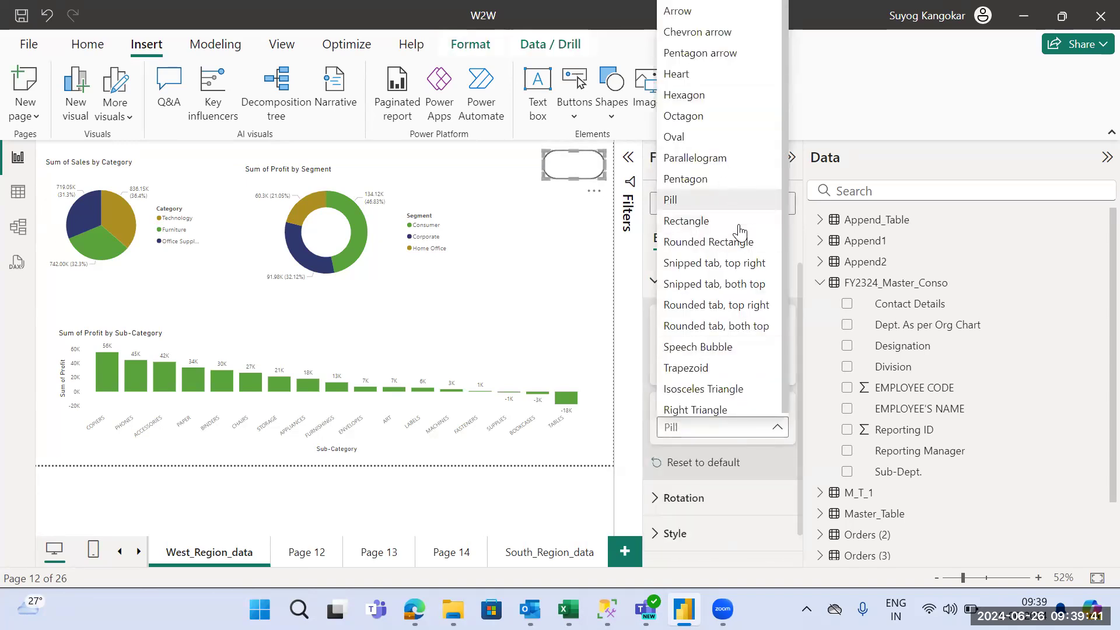
pyautogui.moveTo(784, 344); pyautogui.dragTo(795, 395)
pyautogui.click(743, 404)
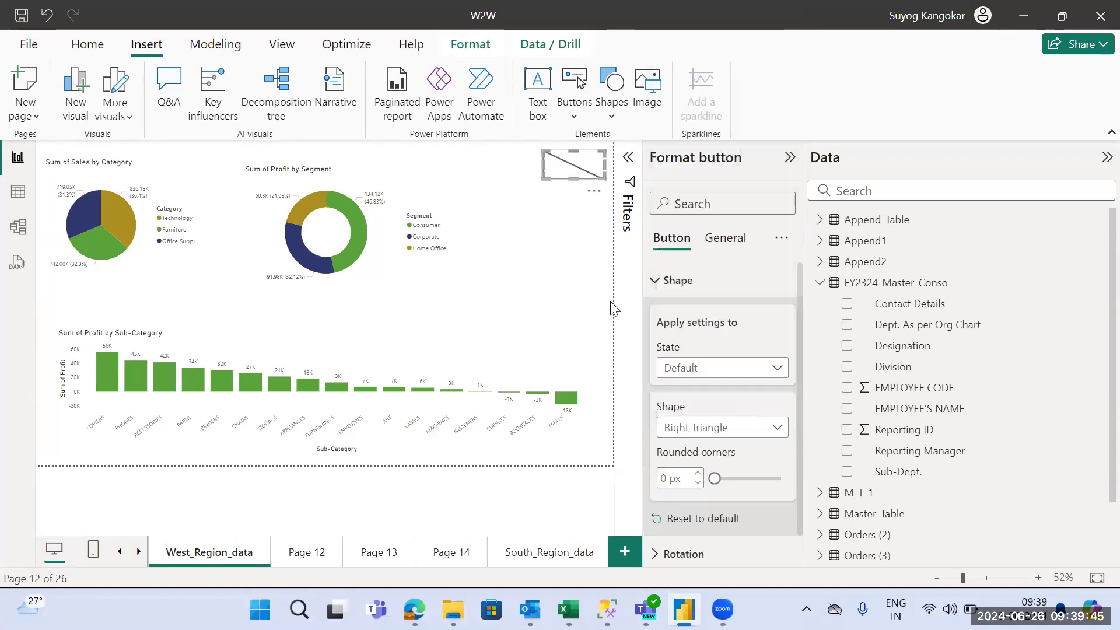
pyautogui.click(614, 308)
pyautogui.click(574, 181)
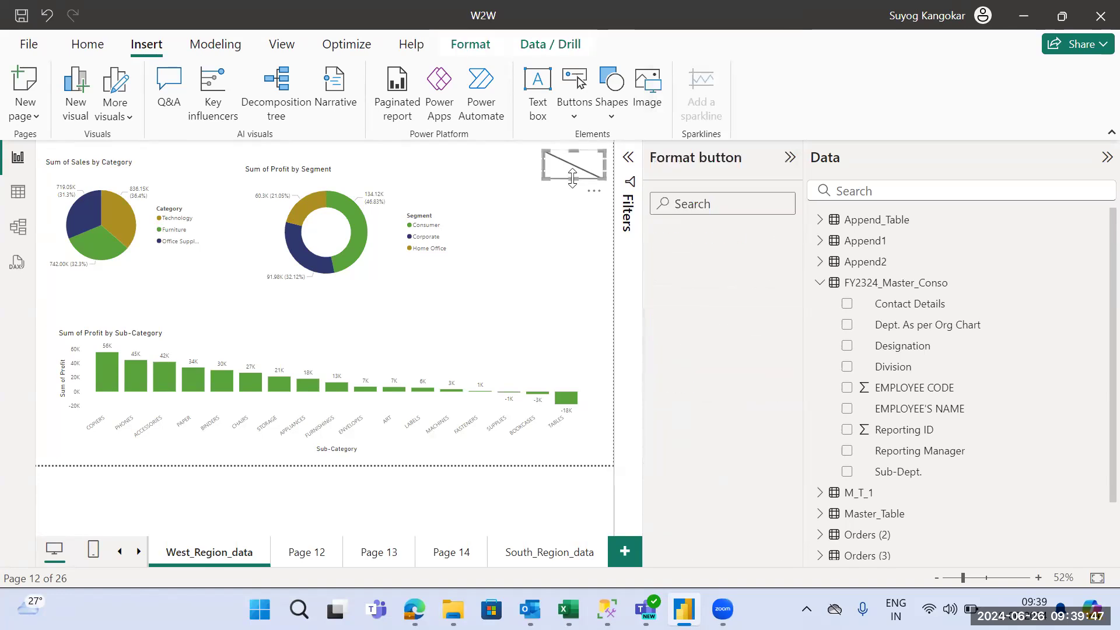
# Set the button's shape to Pill for the Default state and check it on the canvas
pyautogui.click(703, 280)
pyautogui.click(722, 363)
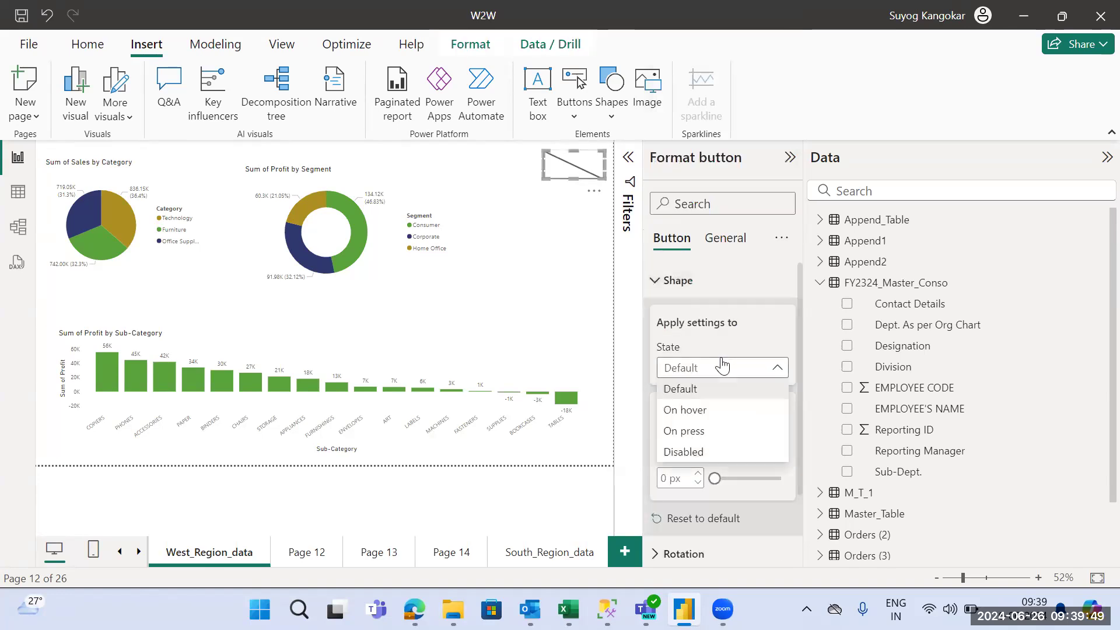
pyautogui.click(701, 339)
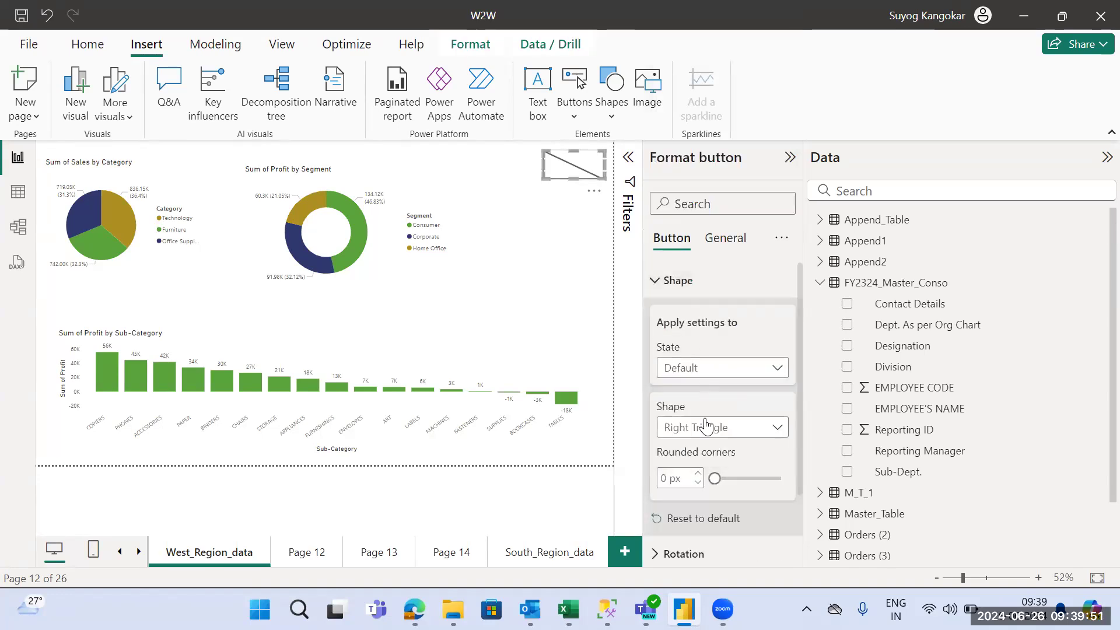
pyautogui.click(706, 426)
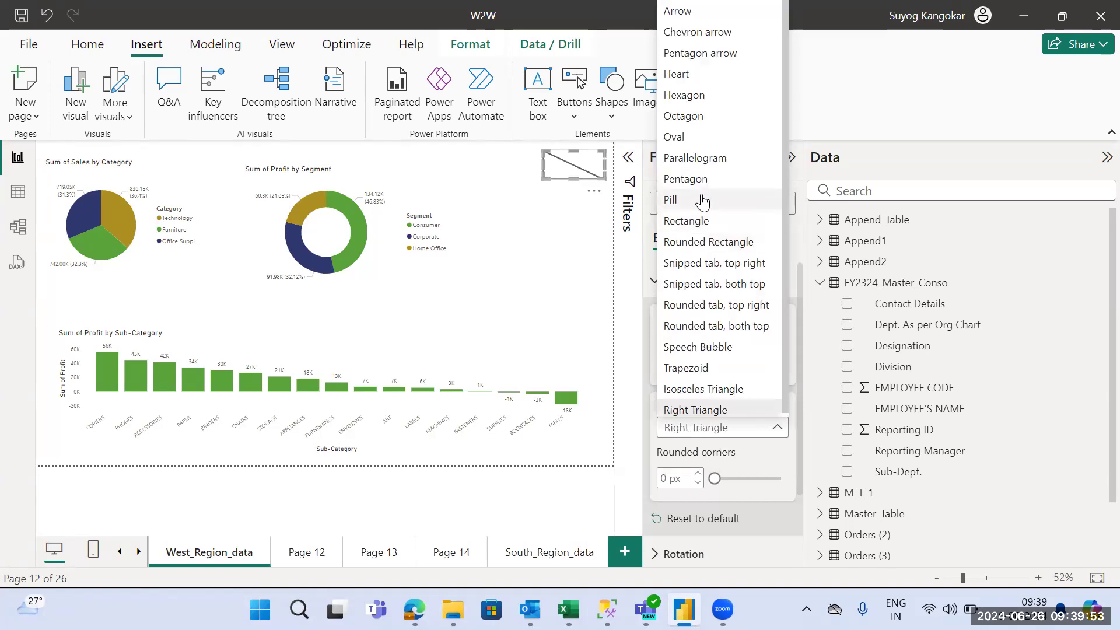
pyautogui.click(702, 200)
pyautogui.click(570, 237)
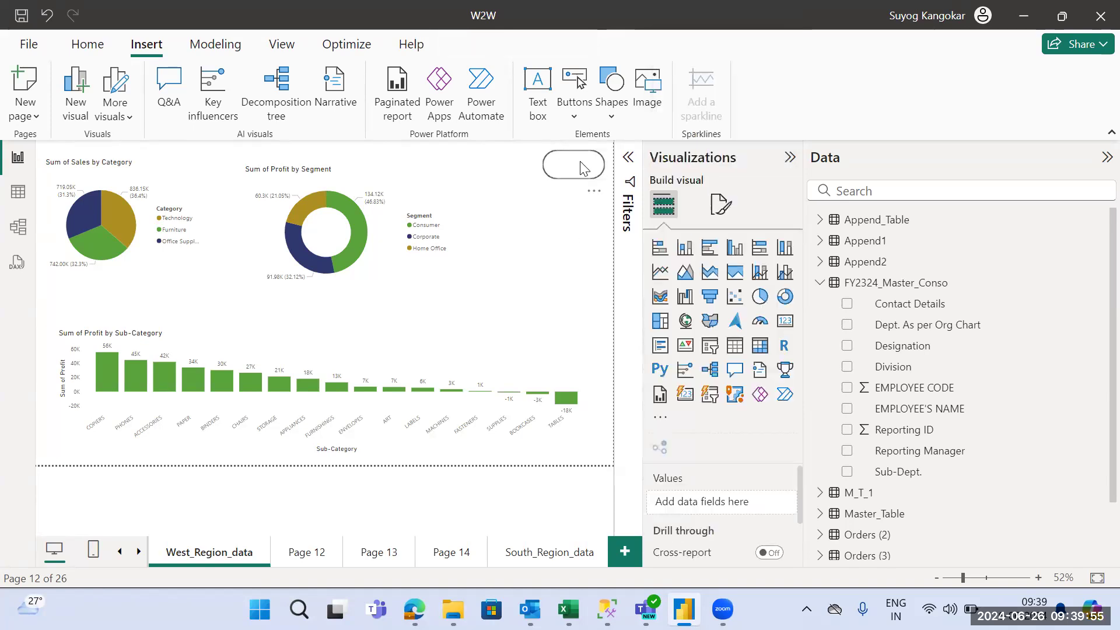
pyautogui.click(572, 167)
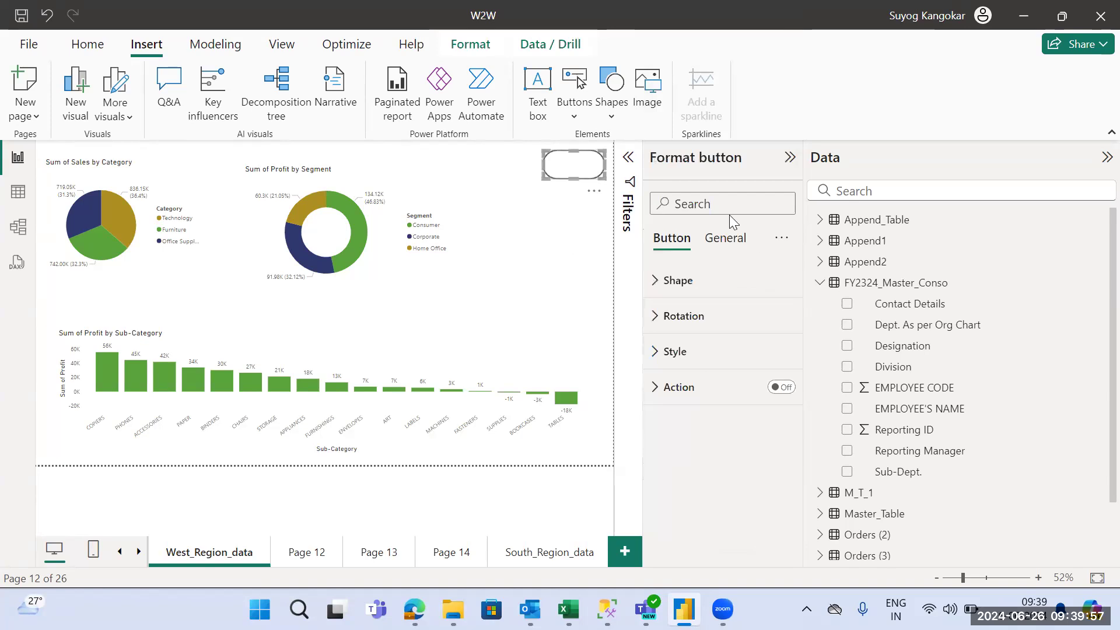
pyautogui.click(549, 292)
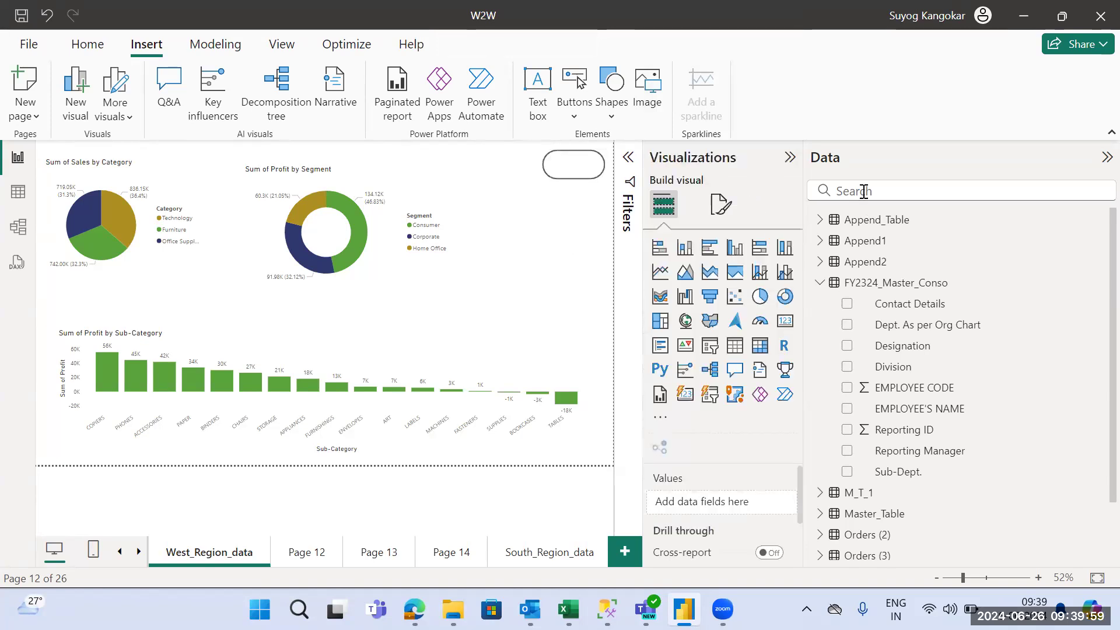
# Try turning off the border in the button's Default-state style
pyautogui.click(574, 165)
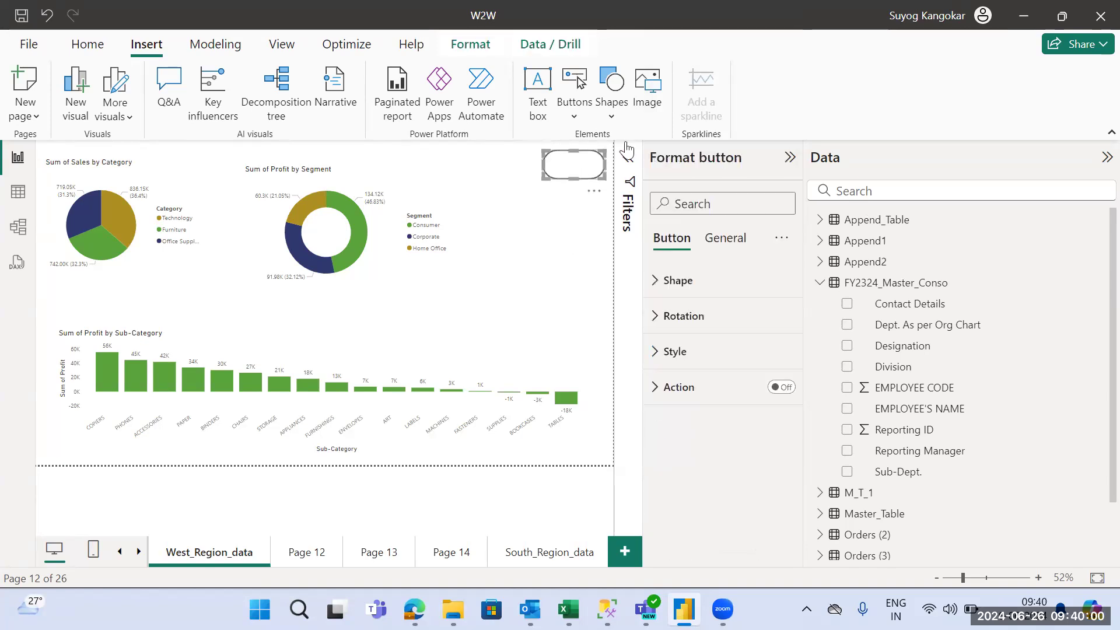
pyautogui.click(677, 318)
pyautogui.click(677, 328)
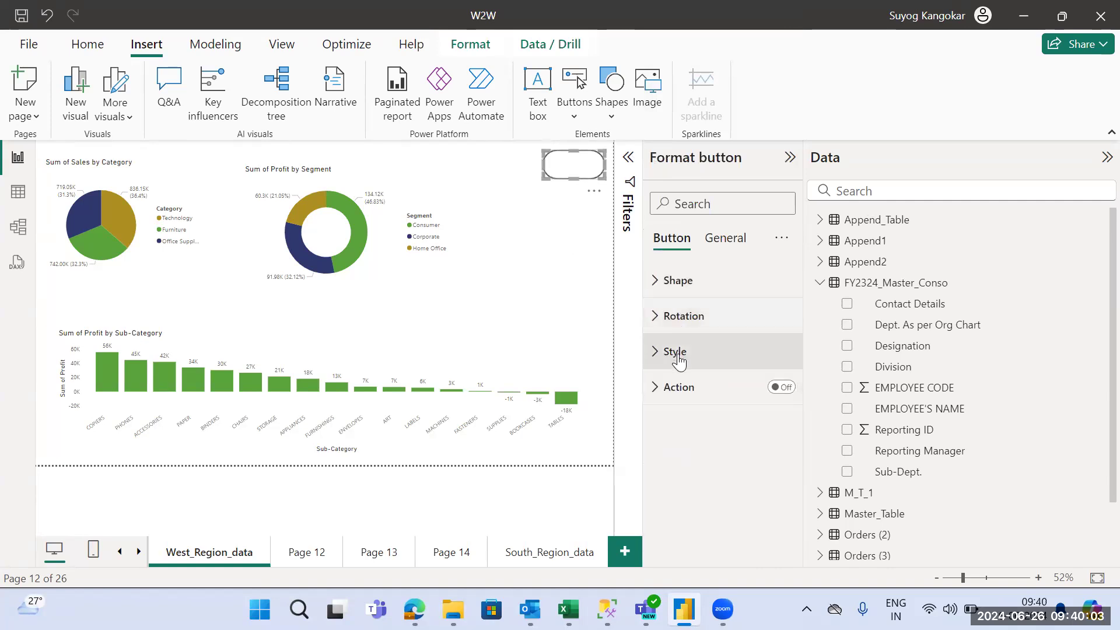
pyautogui.click(677, 353)
pyautogui.click(744, 439)
pyautogui.click(744, 439)
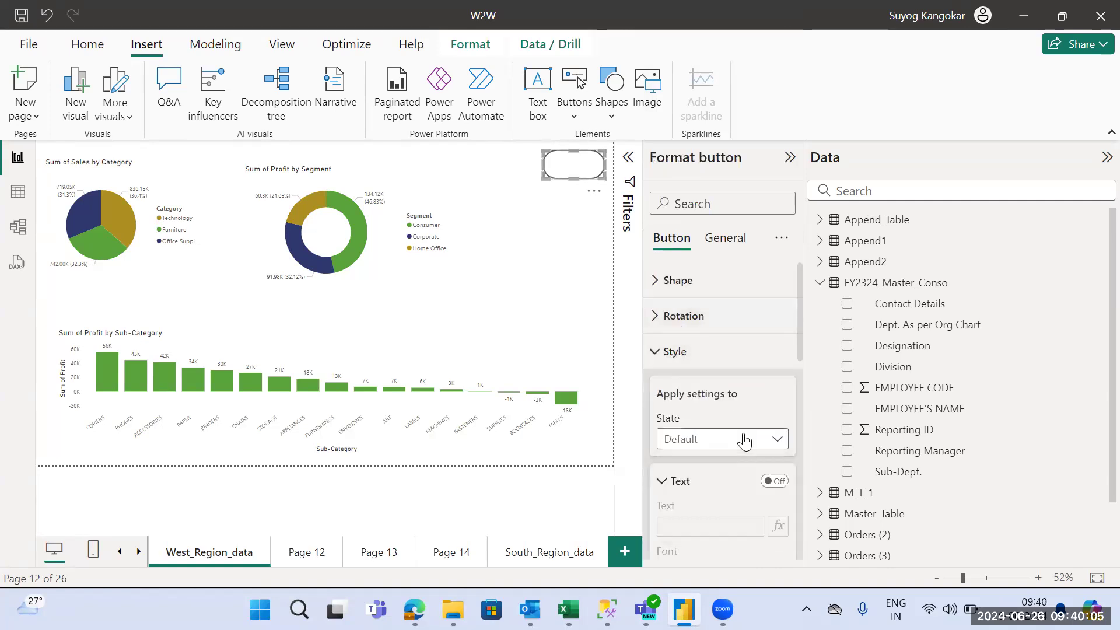
pyautogui.moveTo(801, 338); pyautogui.dragTo(814, 371)
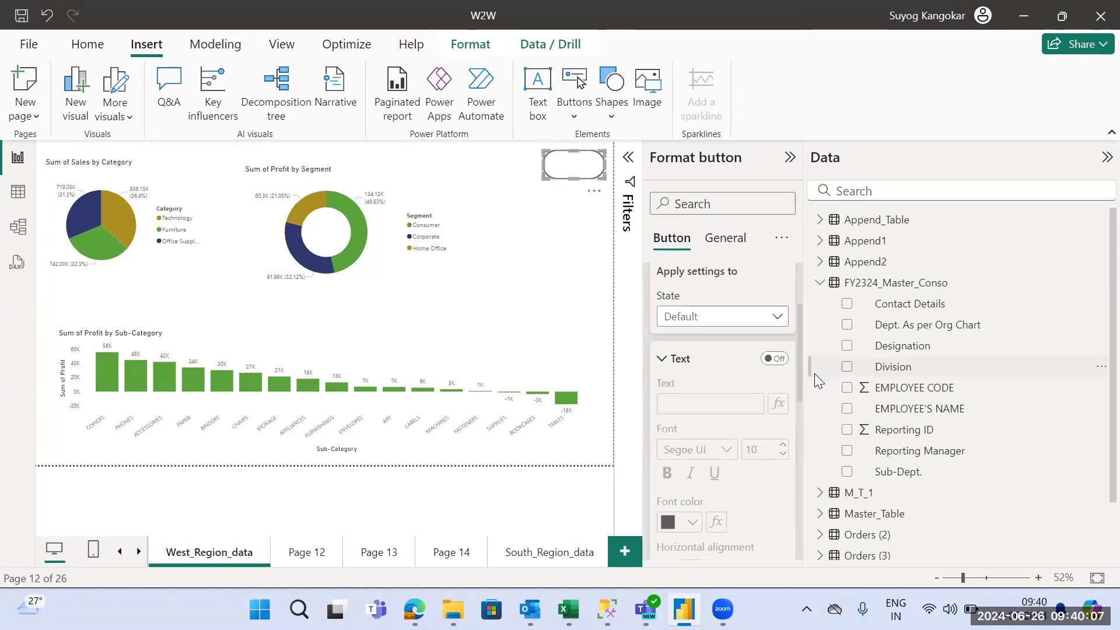
pyautogui.click(814, 373)
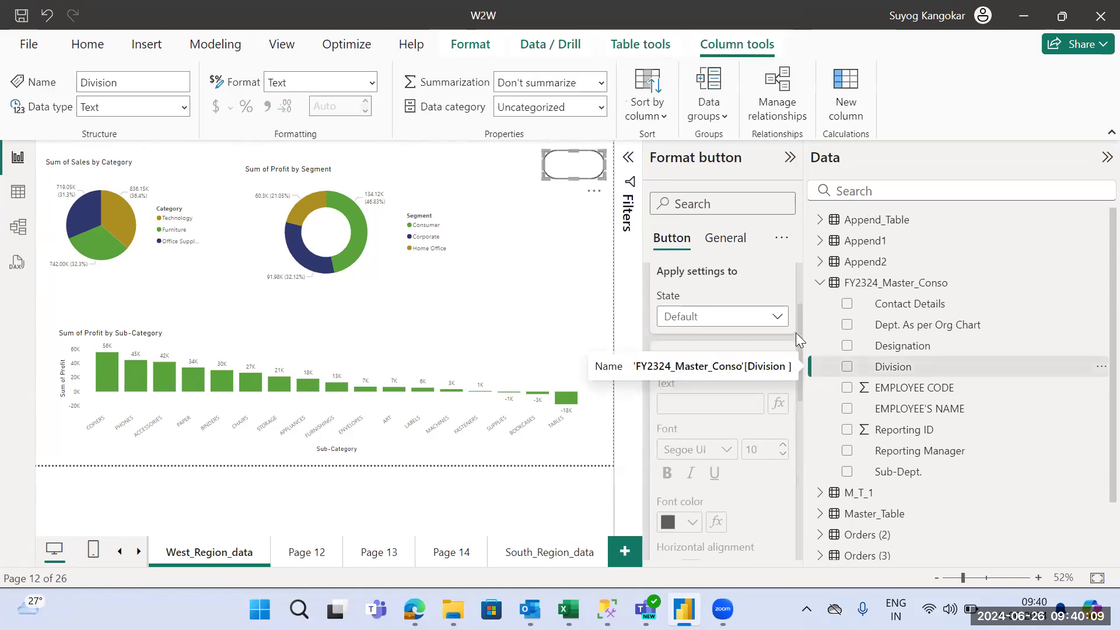
pyautogui.moveTo(800, 379); pyautogui.dragTo(807, 516)
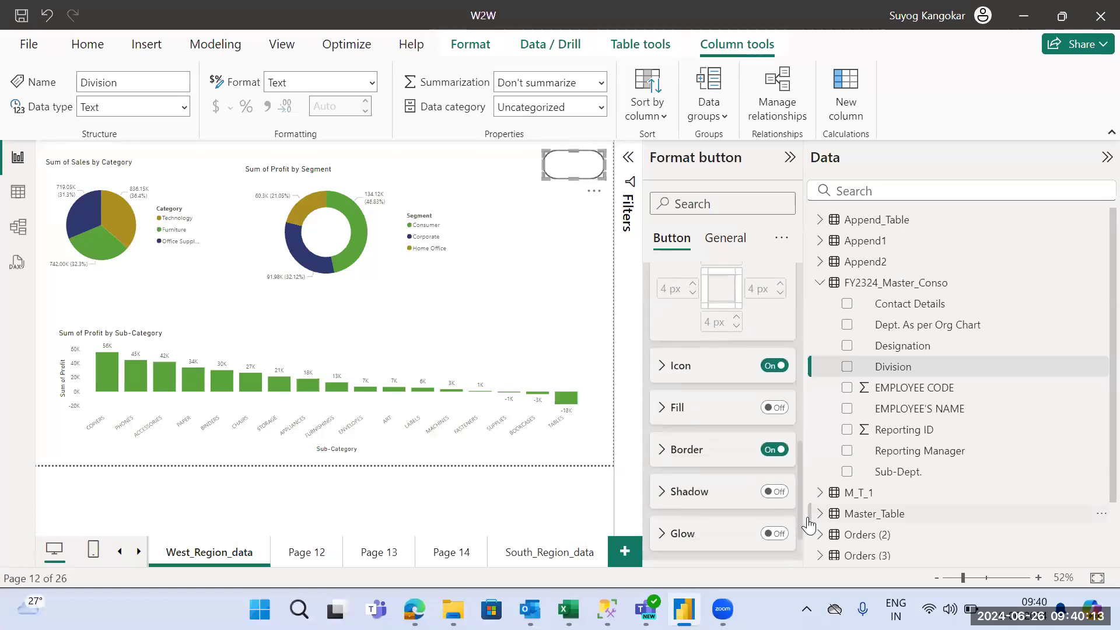
pyautogui.click(775, 449)
pyautogui.click(558, 339)
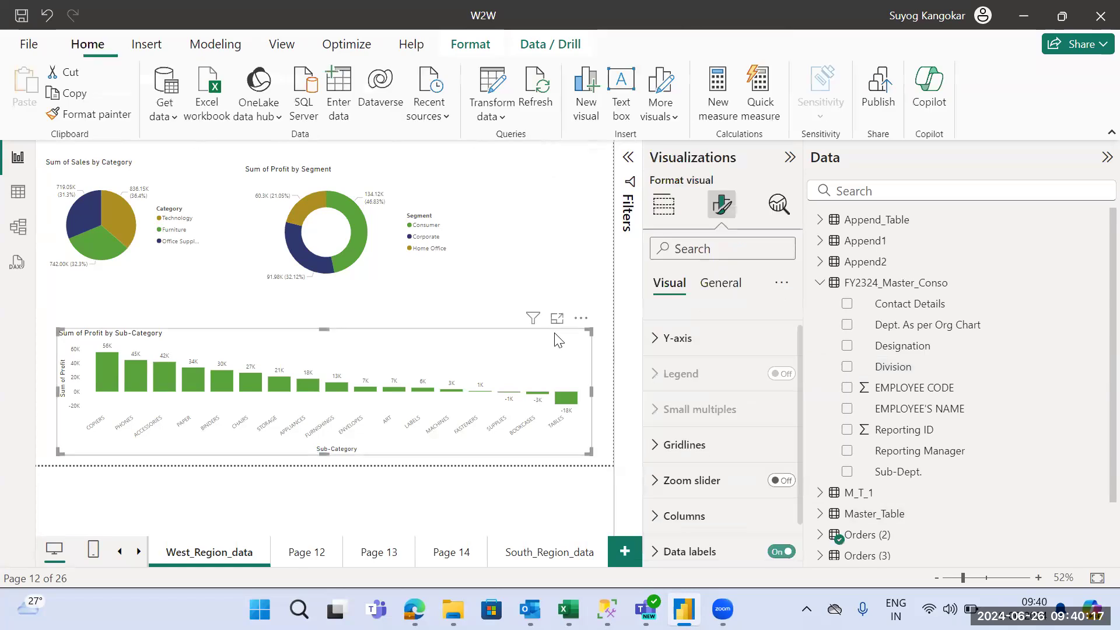
pyautogui.click(573, 166)
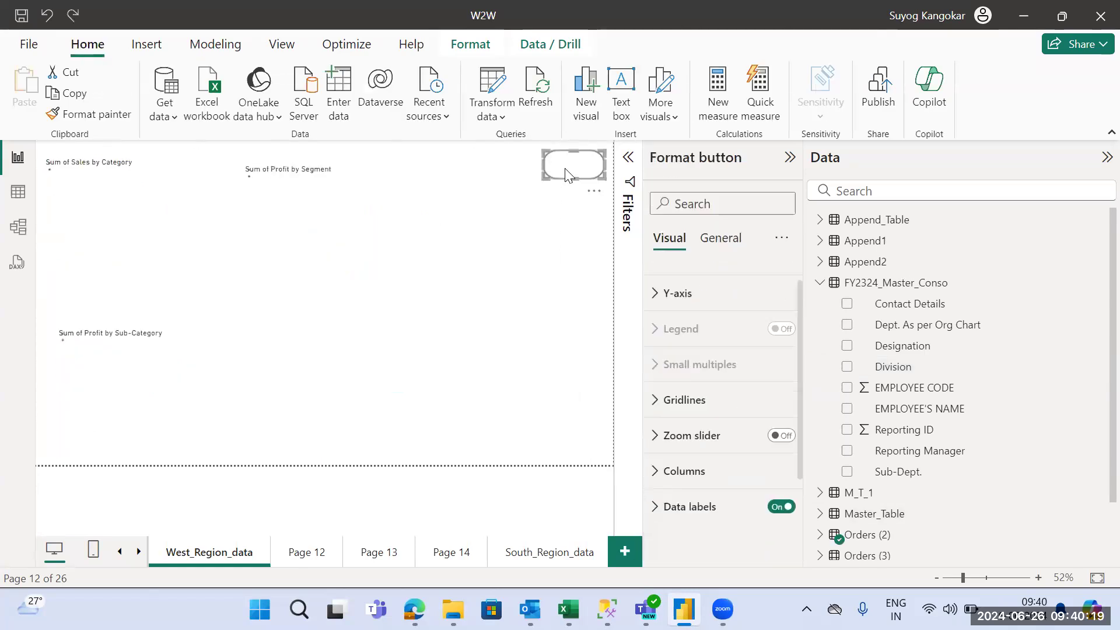
# Turn on the button's fill and set its color to the light green from the recent colors
pyautogui.moveTo(800, 324); pyautogui.dragTo(819, 467)
pyautogui.scroll(-5, 734, 403)
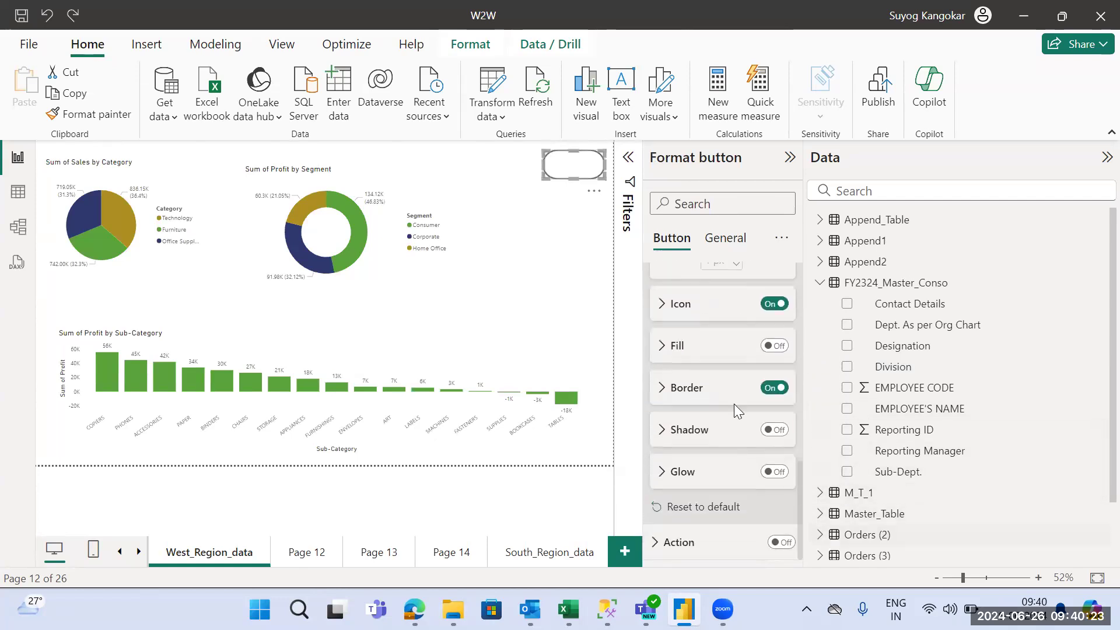
pyautogui.click(771, 350)
pyautogui.click(728, 347)
pyautogui.click(694, 391)
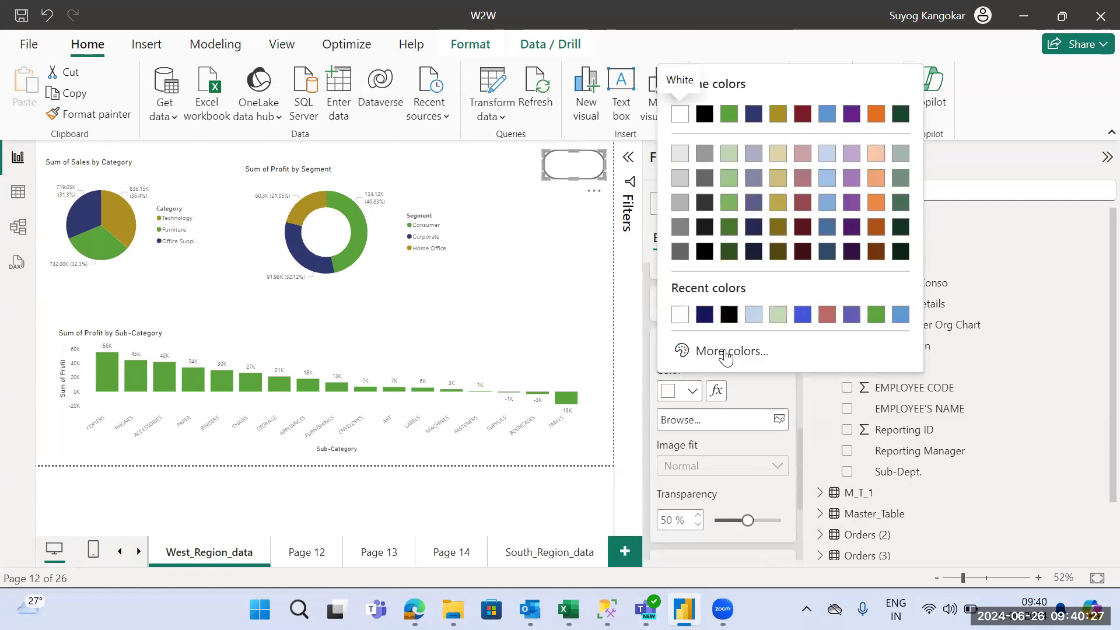
pyautogui.click(778, 315)
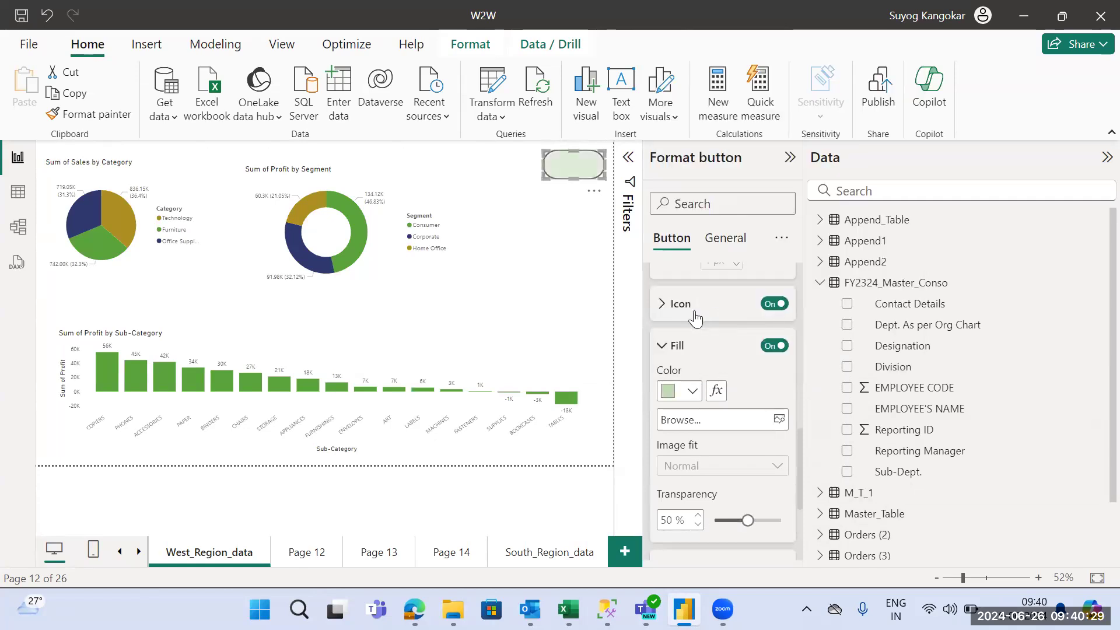
pyautogui.click(675, 351)
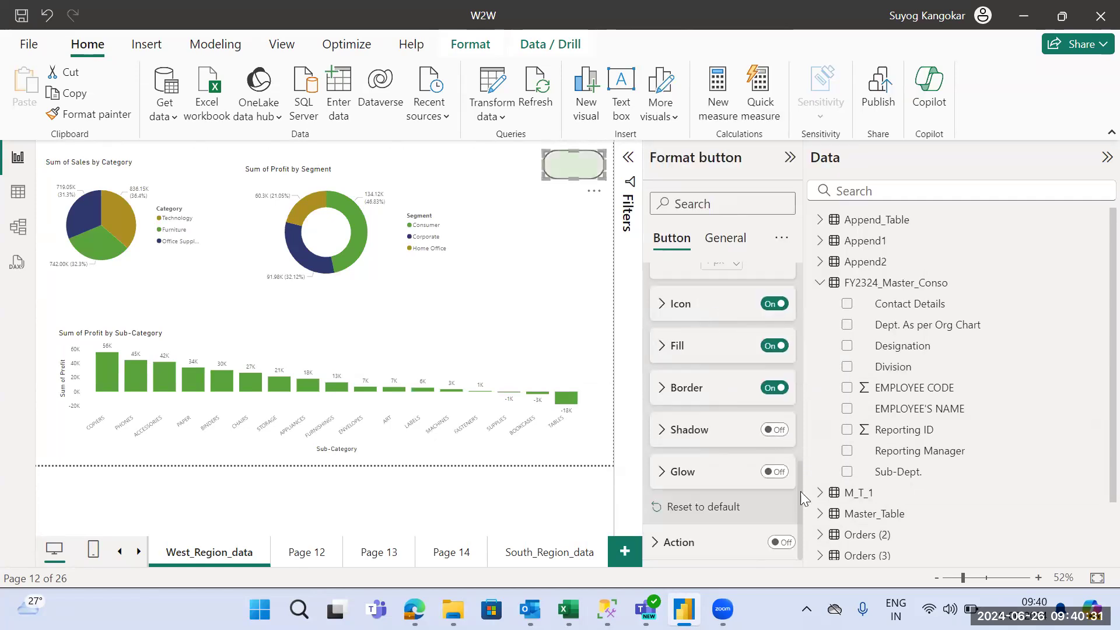
# Turn on the button's text and set it to "Go South View"
pyautogui.moveTo(799, 469); pyautogui.dragTo(797, 344)
pyautogui.click(774, 351)
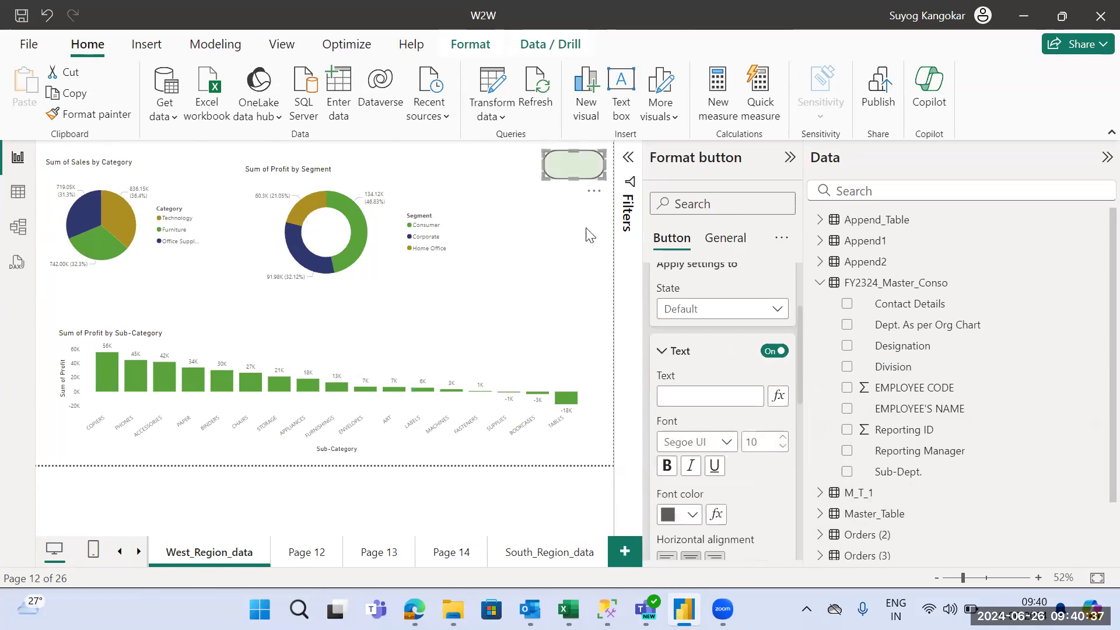
pyautogui.click(685, 390)
pyautogui.click(685, 389)
pyautogui.write('Go')
pyautogui.write(' Spouth')
pyautogui.press('BackSpace')
pyautogui.press('BackSpace')
pyautogui.press('BackSpace')
pyautogui.press('BackSpace')
pyautogui.press('BackSpace')
pyautogui.write('ou')
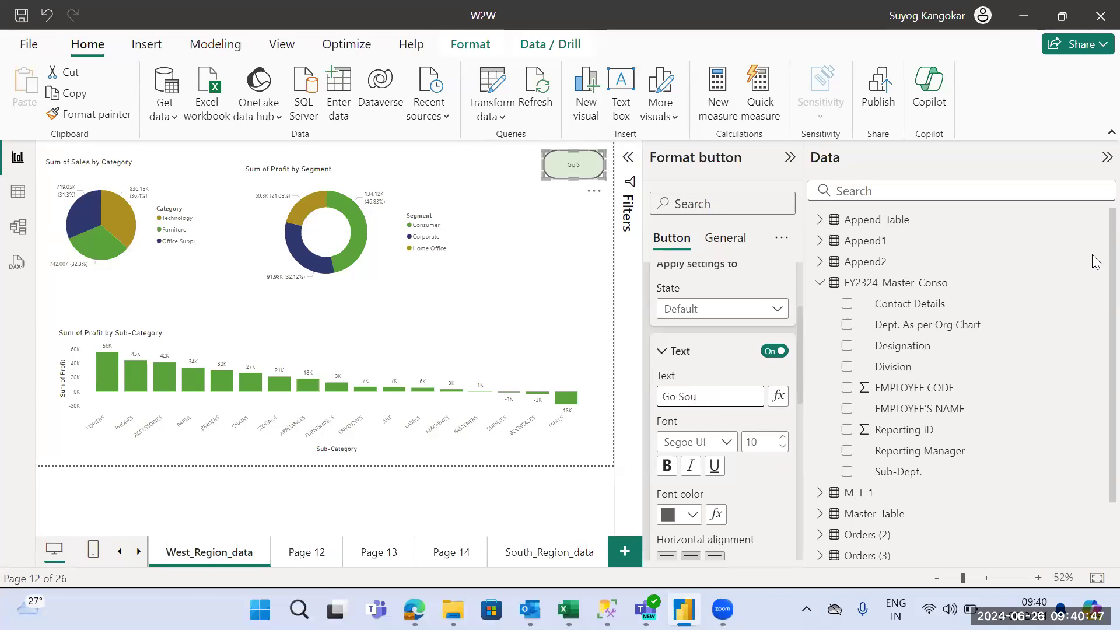
pyautogui.write('th View')
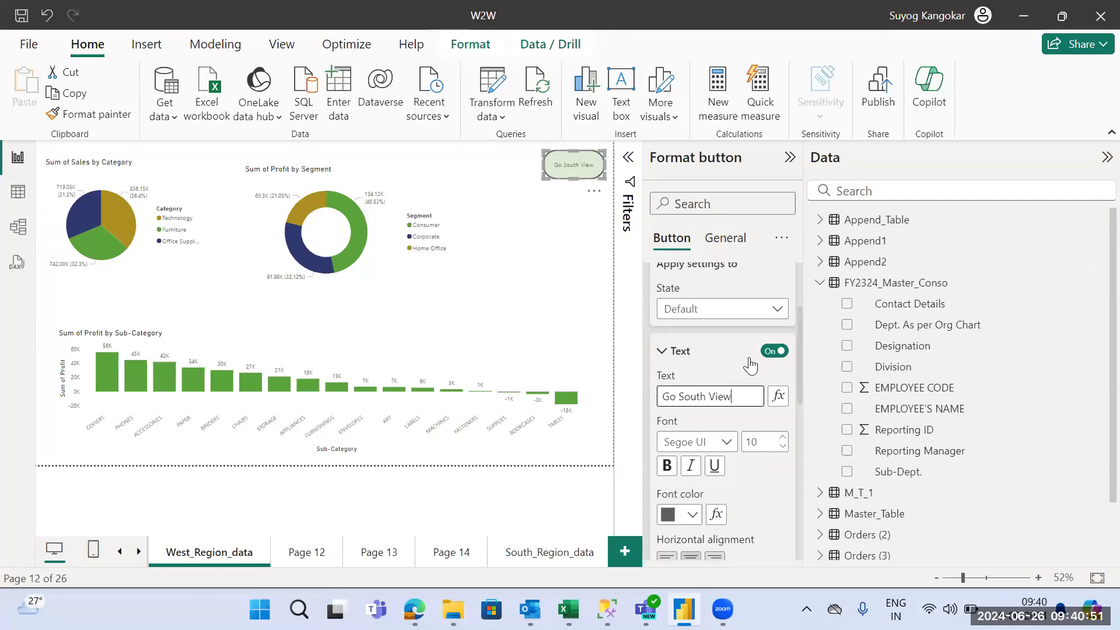
# Change the font of the "Go South View" button text to Arial
pyautogui.moveTo(729, 397); pyautogui.dragTo(594, 413)
pyautogui.click(726, 442)
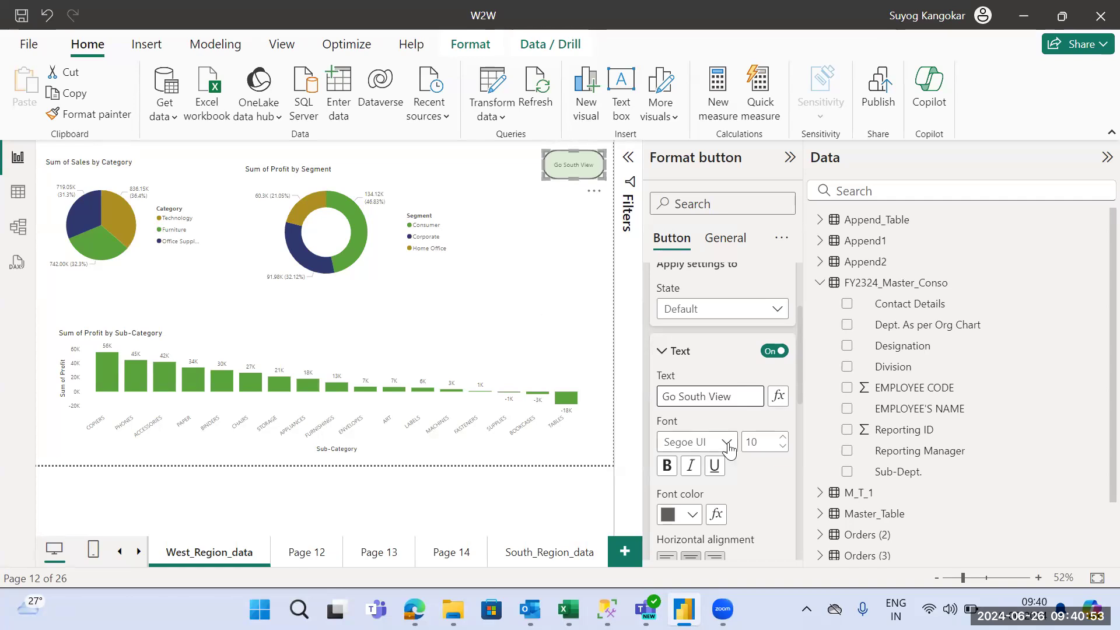
pyautogui.moveTo(778, 280); pyautogui.dragTo(773, 141)
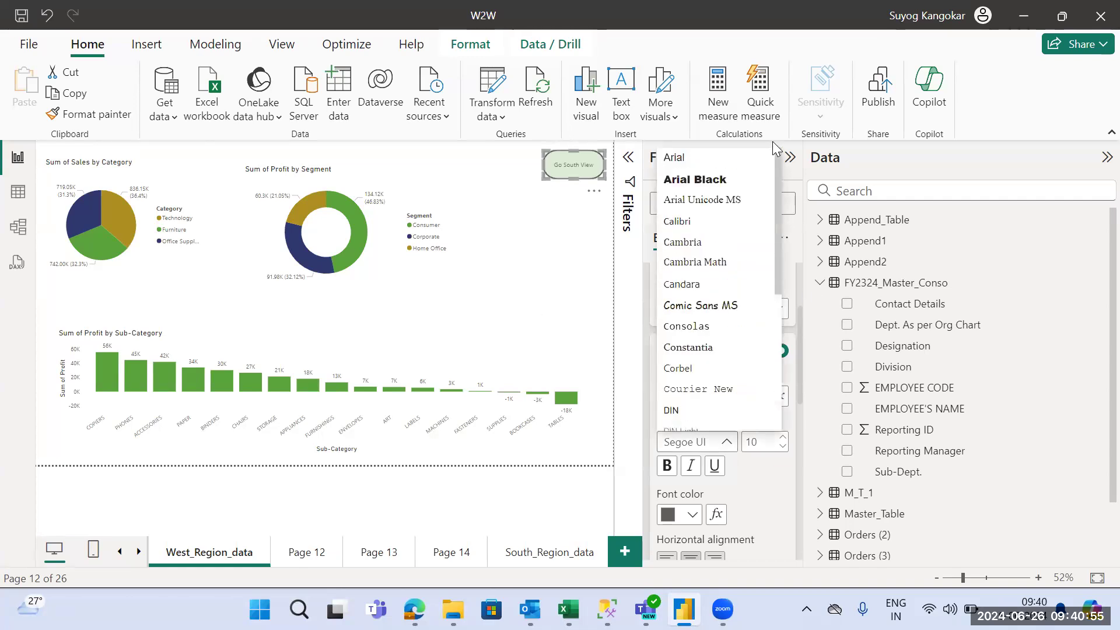
pyautogui.click(721, 159)
# Set the button text's font size to 12 and make it bold
pyautogui.click(782, 435)
pyautogui.click(782, 435)
pyautogui.click(782, 436)
pyautogui.click(782, 435)
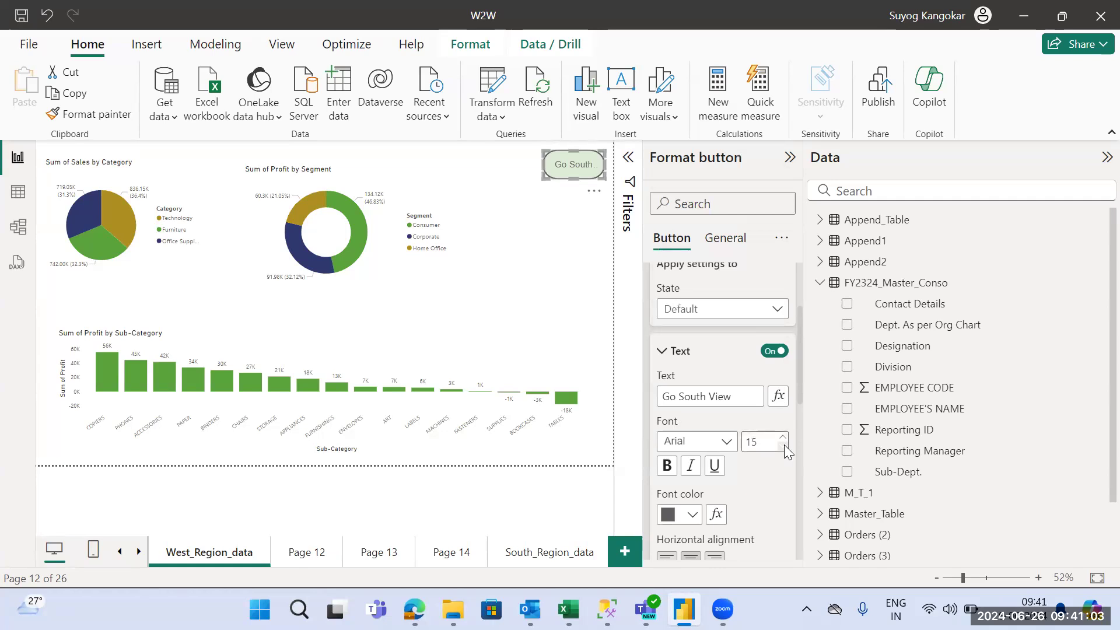
pyautogui.click(783, 446)
pyautogui.click(783, 446)
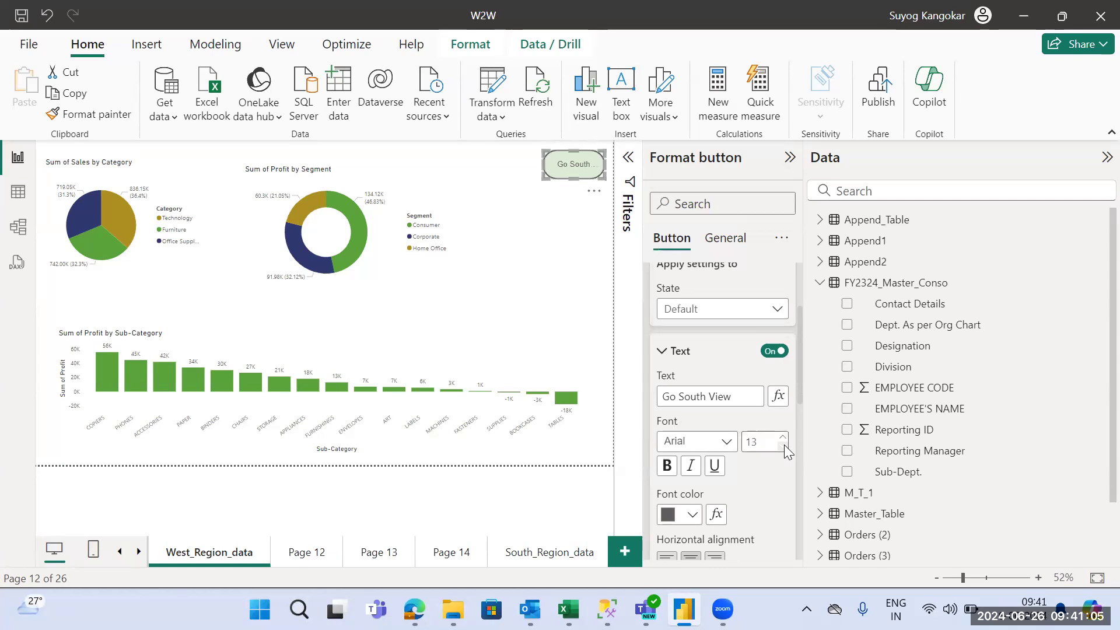
pyautogui.click(666, 466)
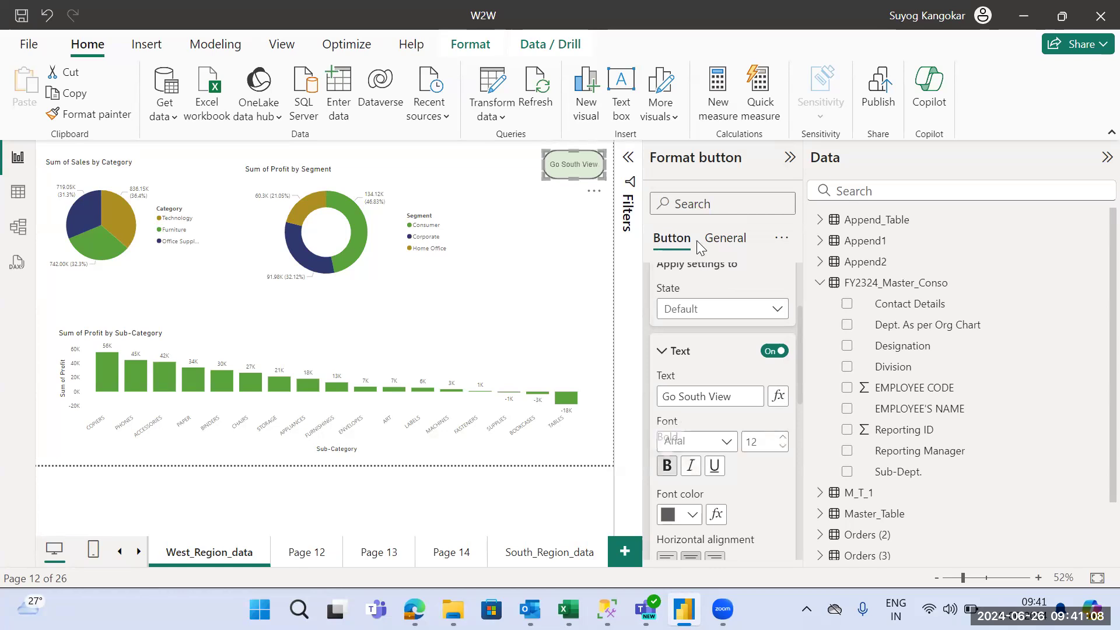
pyautogui.click(531, 211)
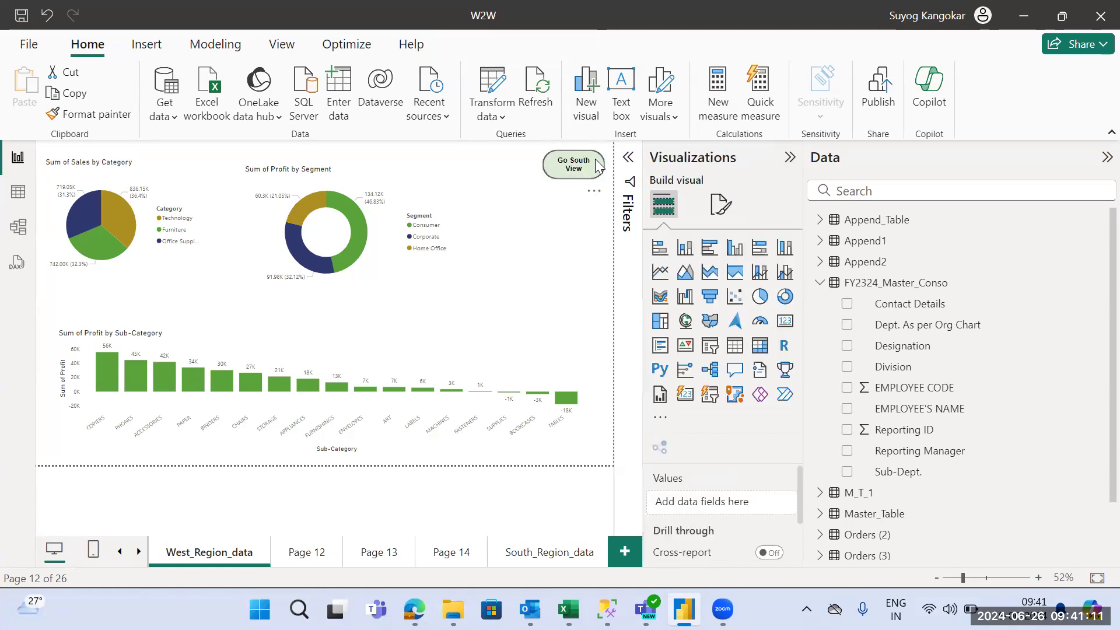
pyautogui.click(599, 166)
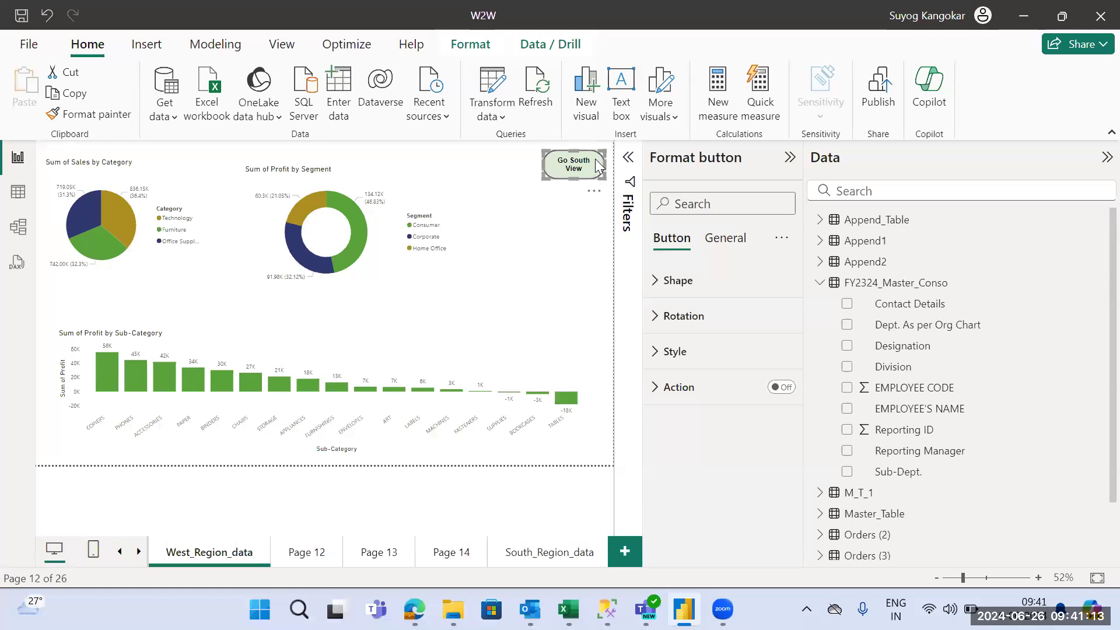
pyautogui.click(538, 240)
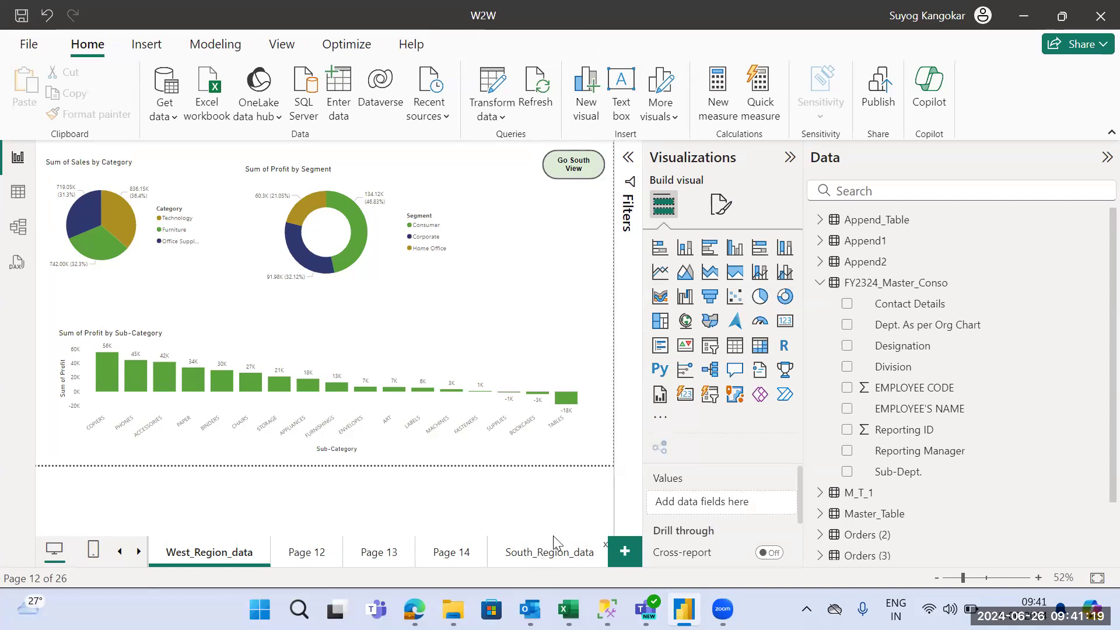
pyautogui.click(575, 168)
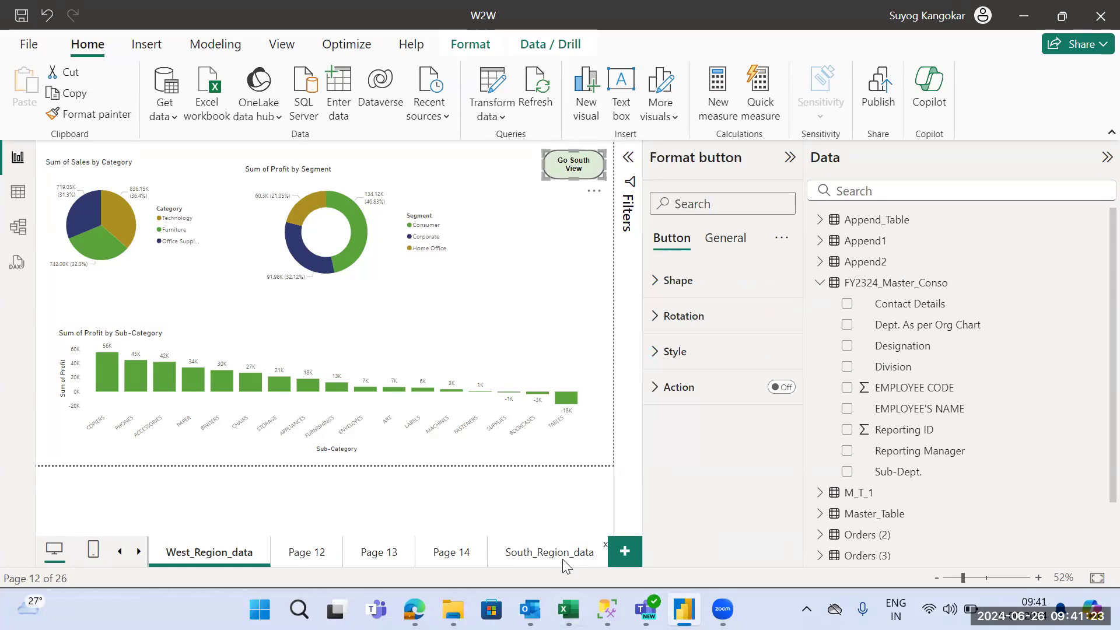
pyautogui.click(542, 242)
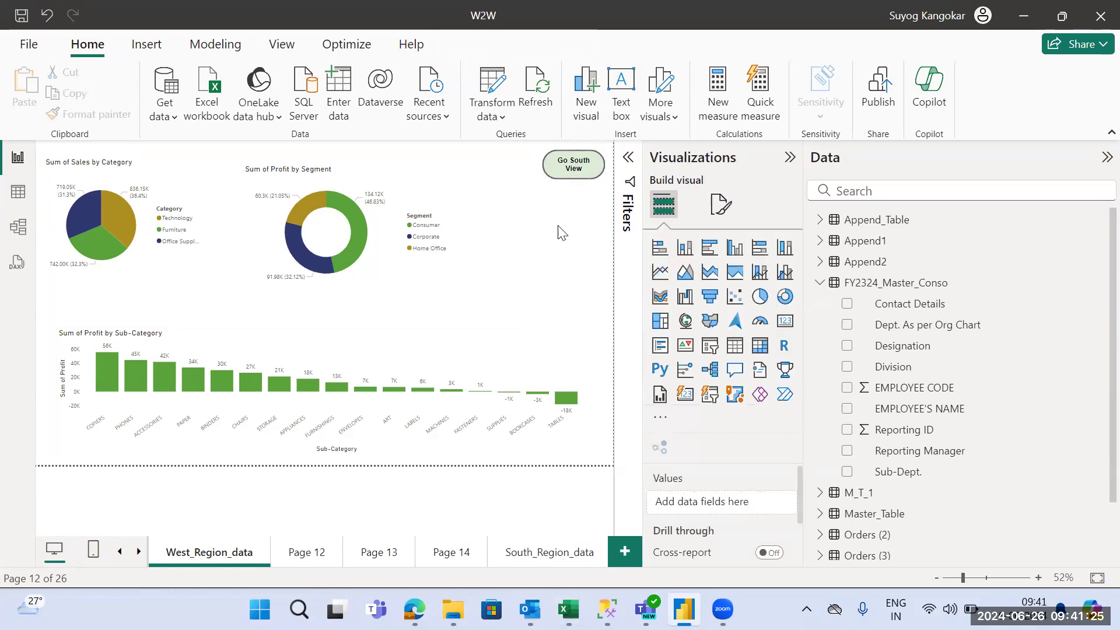
pyautogui.click(585, 164)
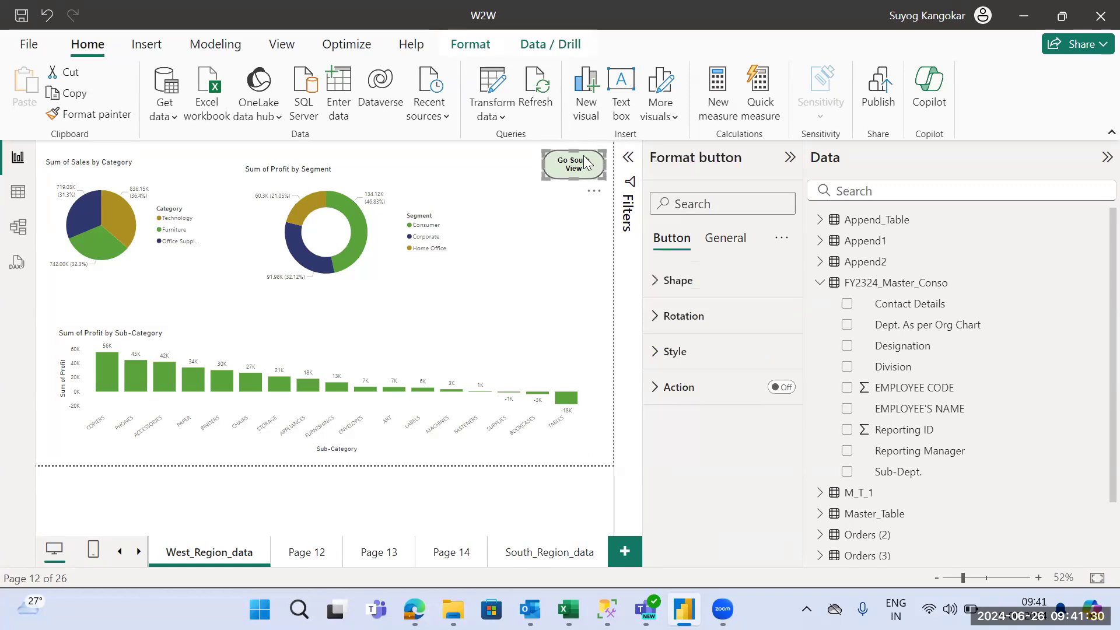
pyautogui.click(561, 274)
# Turn on the action for the "Go South View" button and set its type to Page navigation
pyautogui.click(560, 167)
pyautogui.click(779, 394)
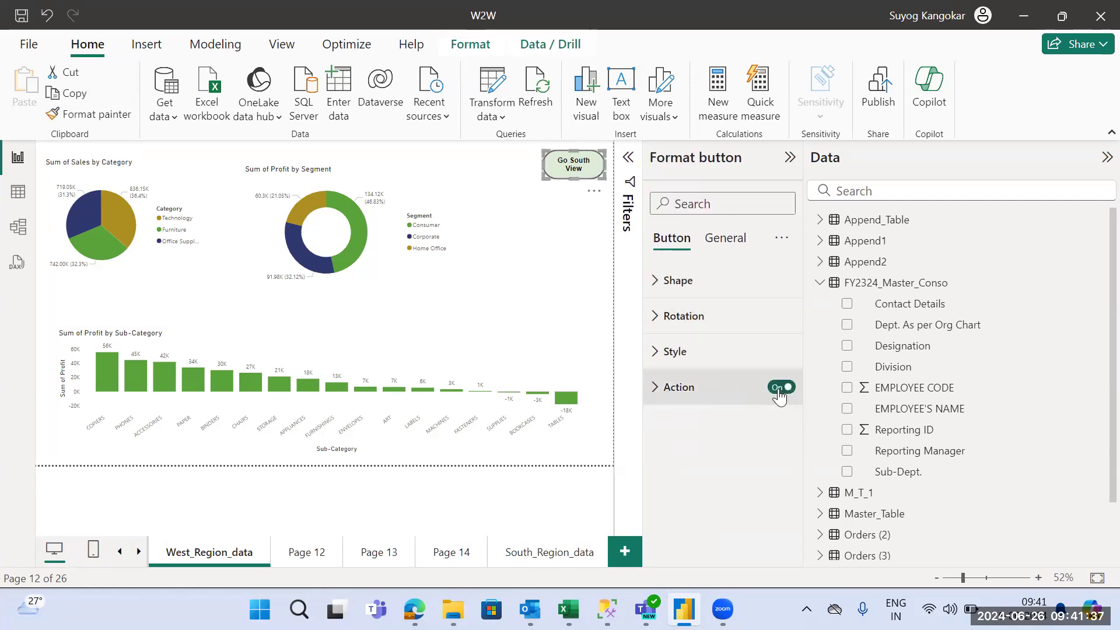
pyautogui.click(676, 392)
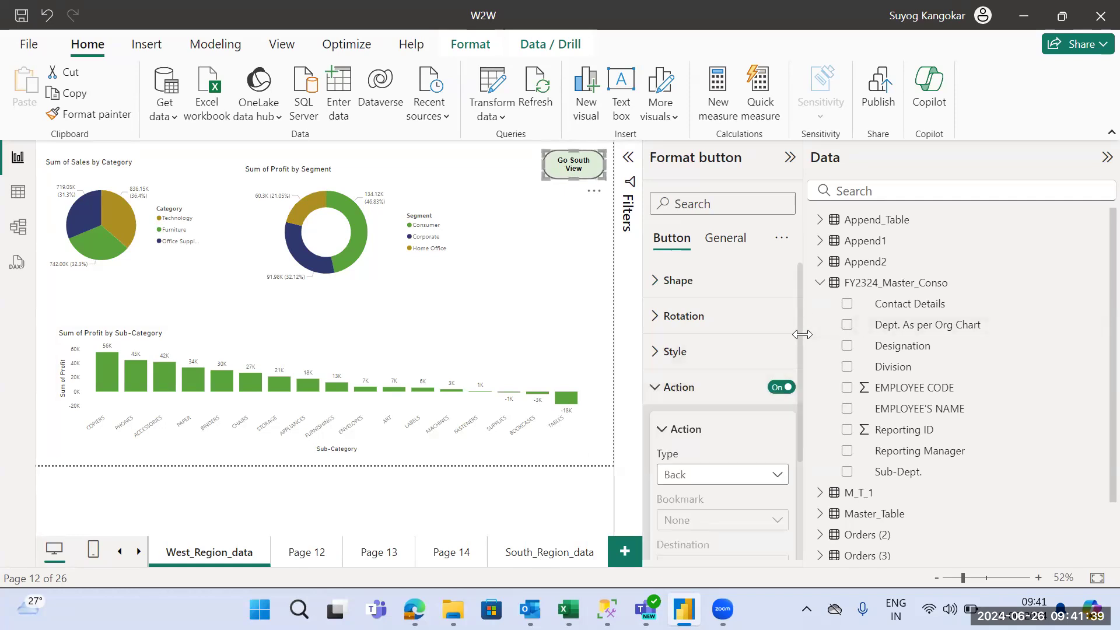
pyautogui.scroll(-3, 797, 350)
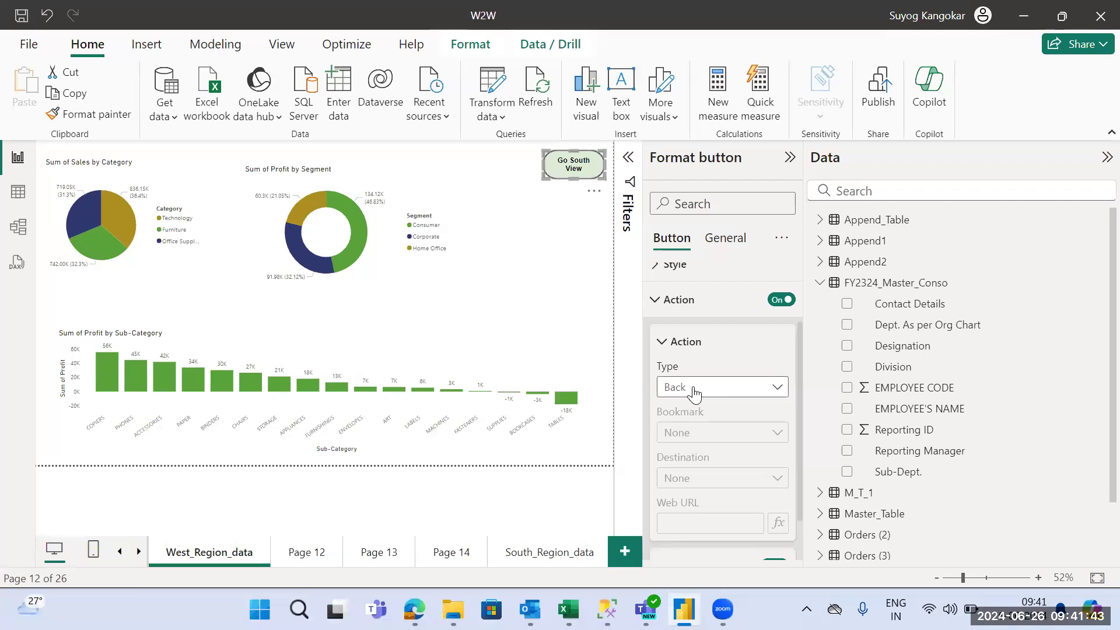
pyautogui.click(694, 395)
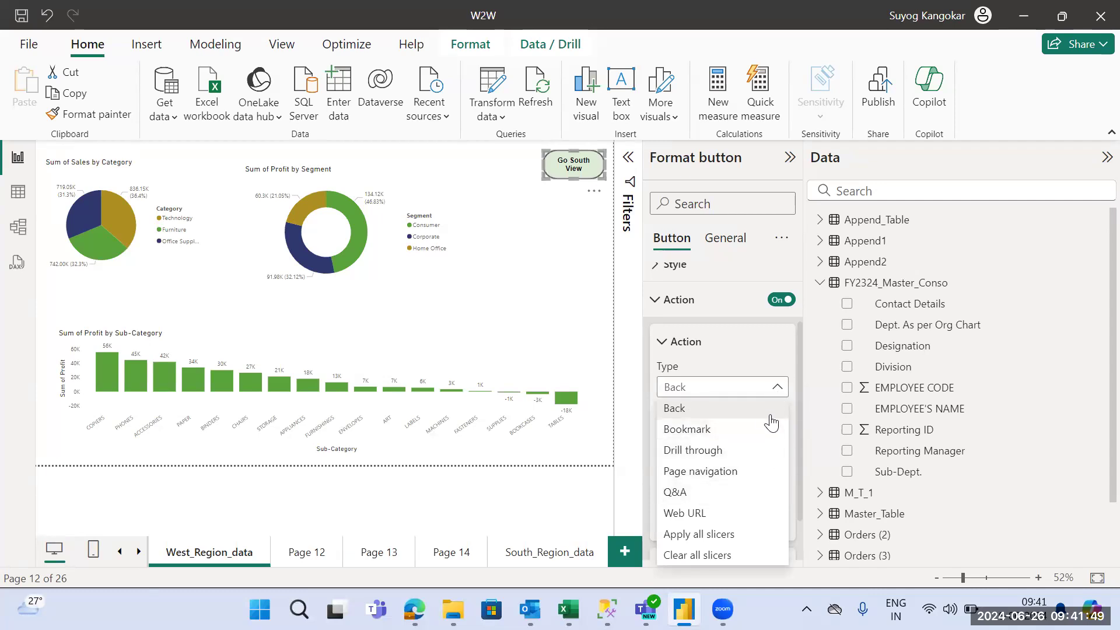
pyautogui.click(747, 478)
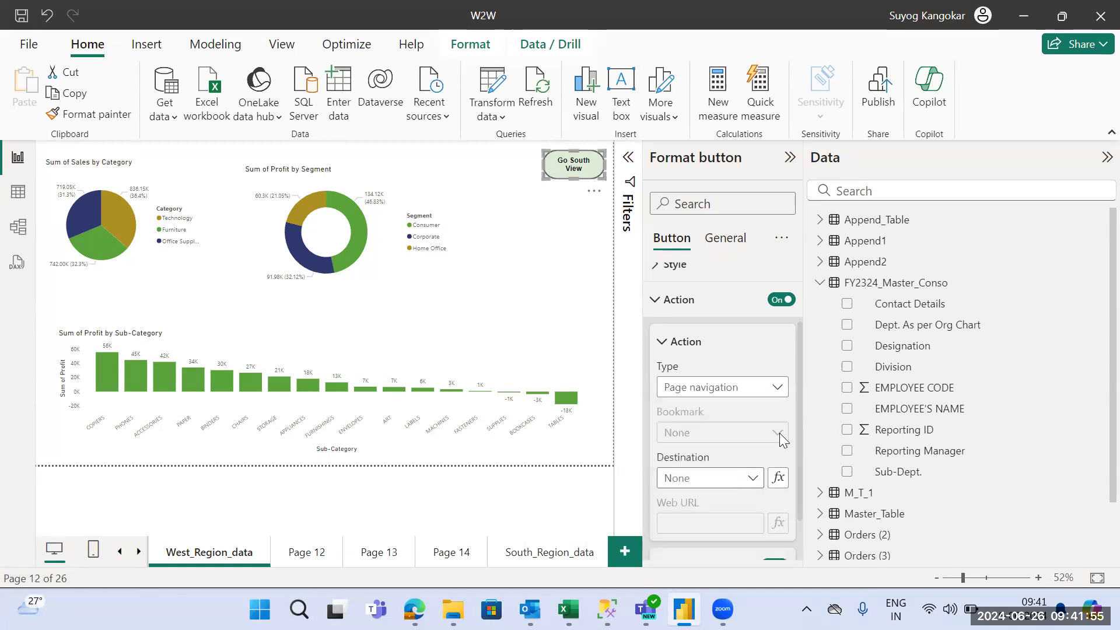
# Set the button's page navigation destination to South_Region_data
pyautogui.click(748, 482)
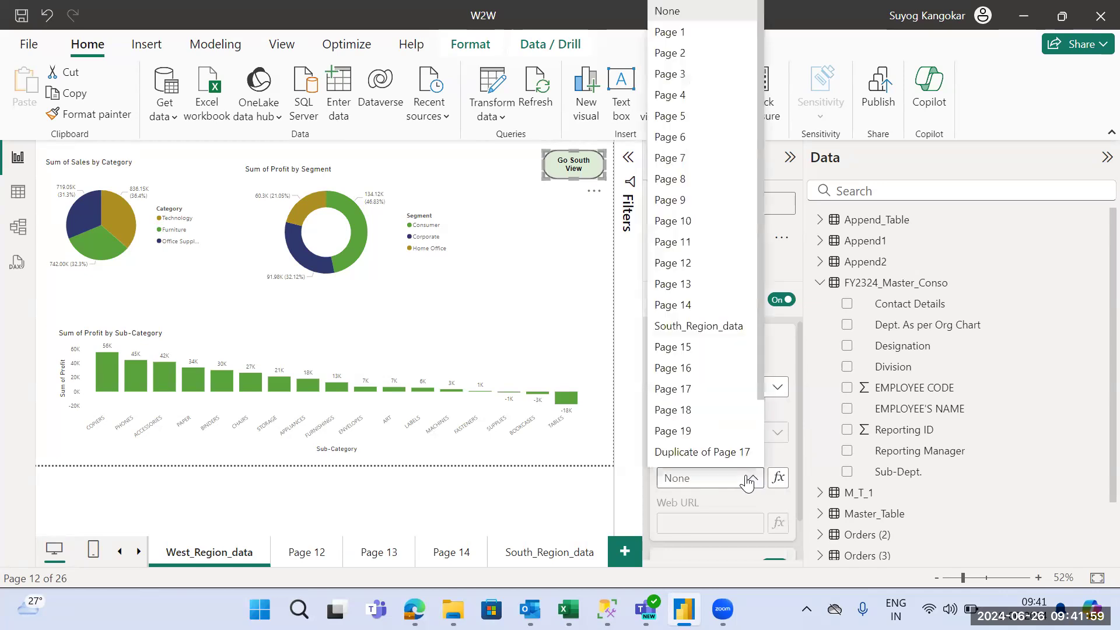
pyautogui.click(715, 326)
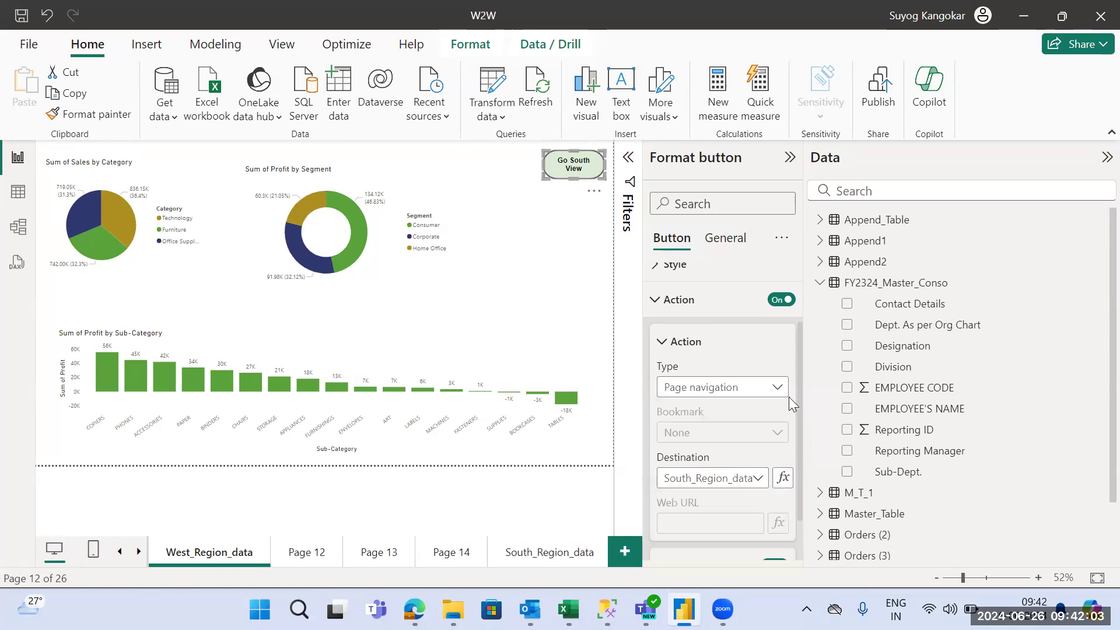
pyautogui.scroll(-1, 800, 370)
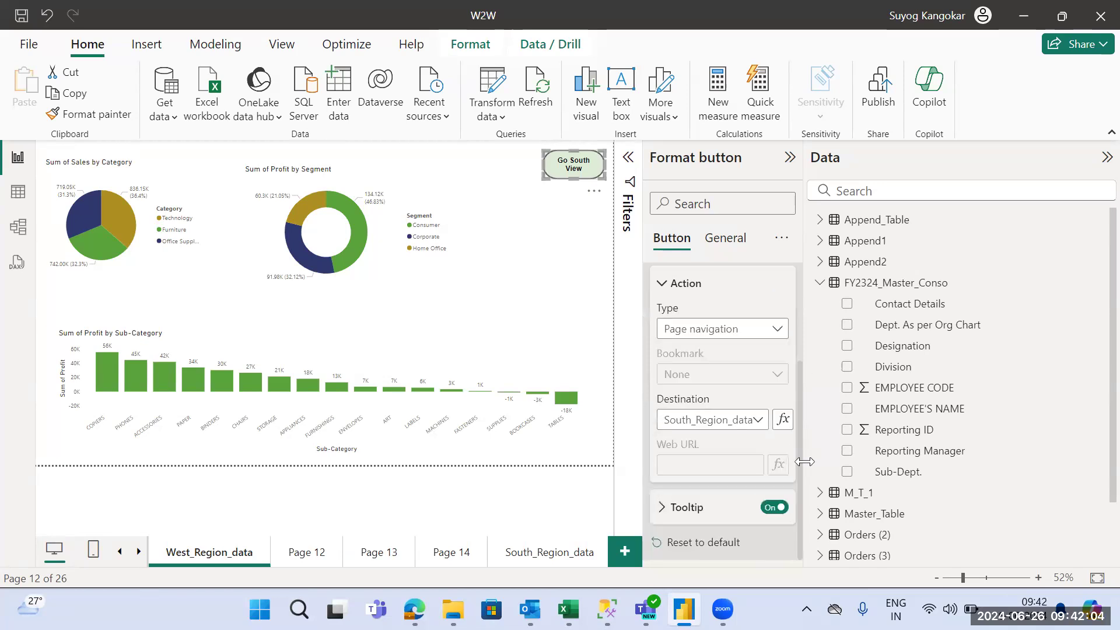
pyautogui.click(506, 239)
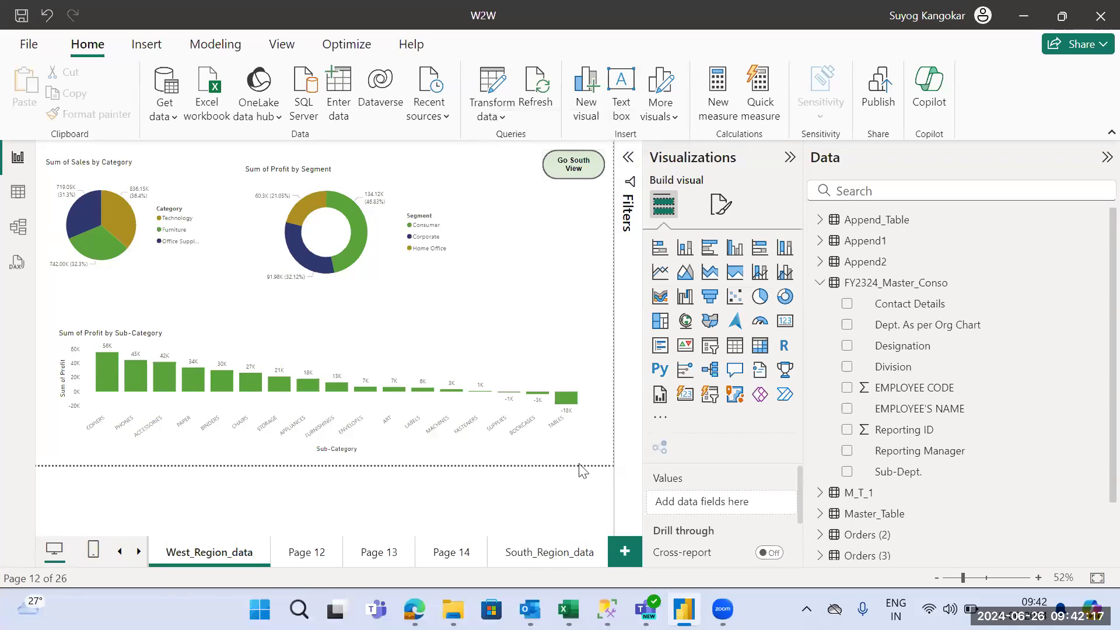
# Test the "Go South View" button's link, return to the West_Region_data page and follow the link once more
pyautogui.keyDown('ctrl'); pyautogui.click(583, 175); pyautogui.keyUp('ctrl')
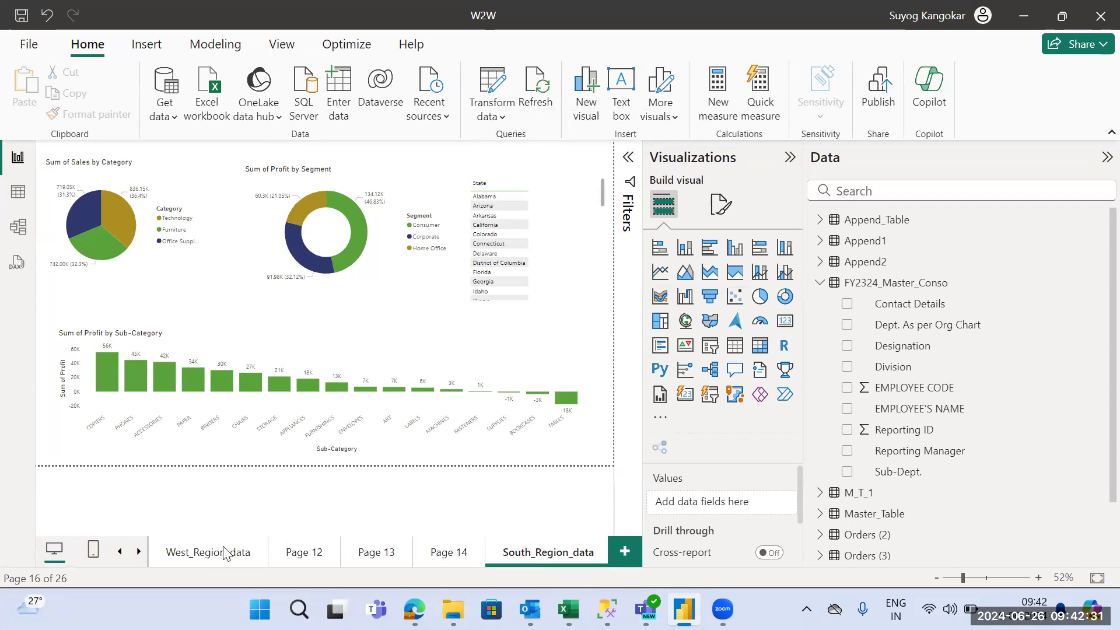
pyautogui.click(450, 553)
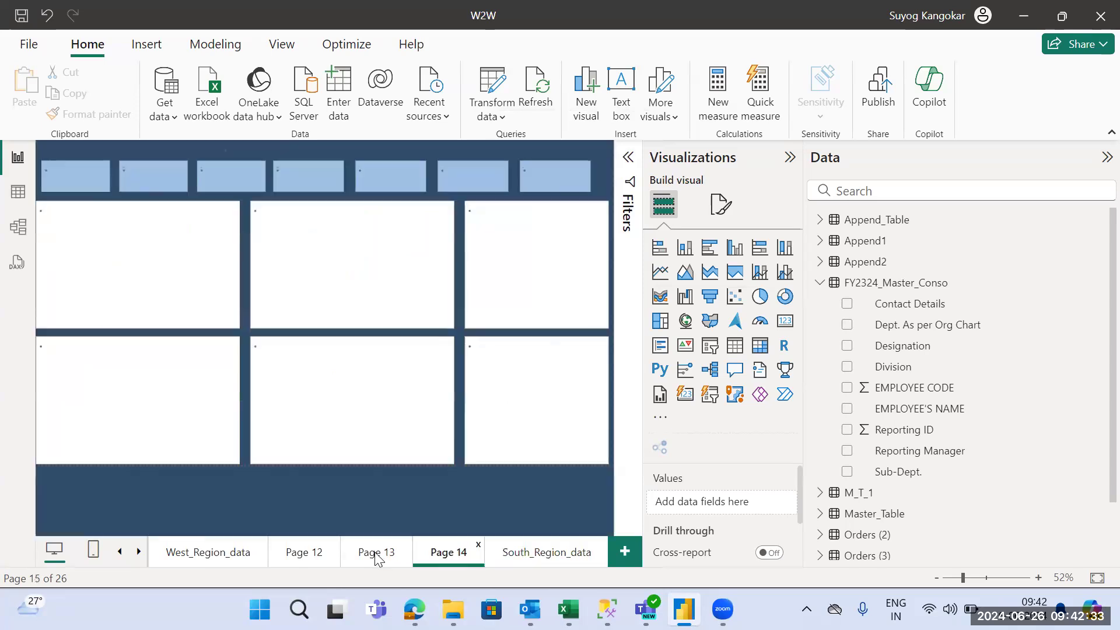
pyautogui.click(123, 553)
pyautogui.click(124, 553)
pyautogui.click(138, 553)
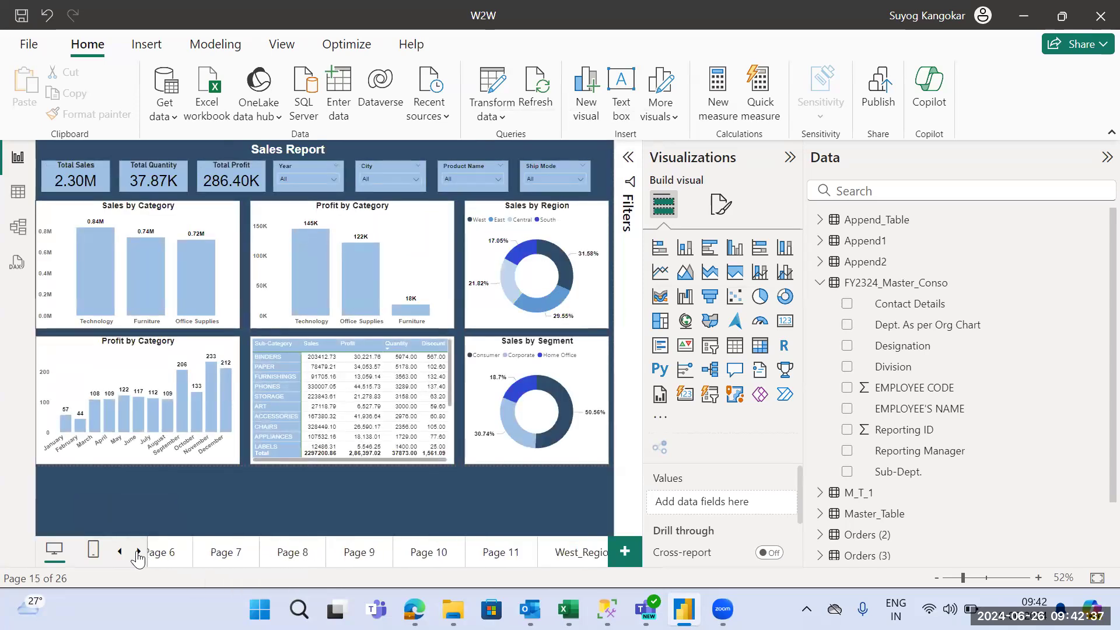
pyautogui.click(467, 554)
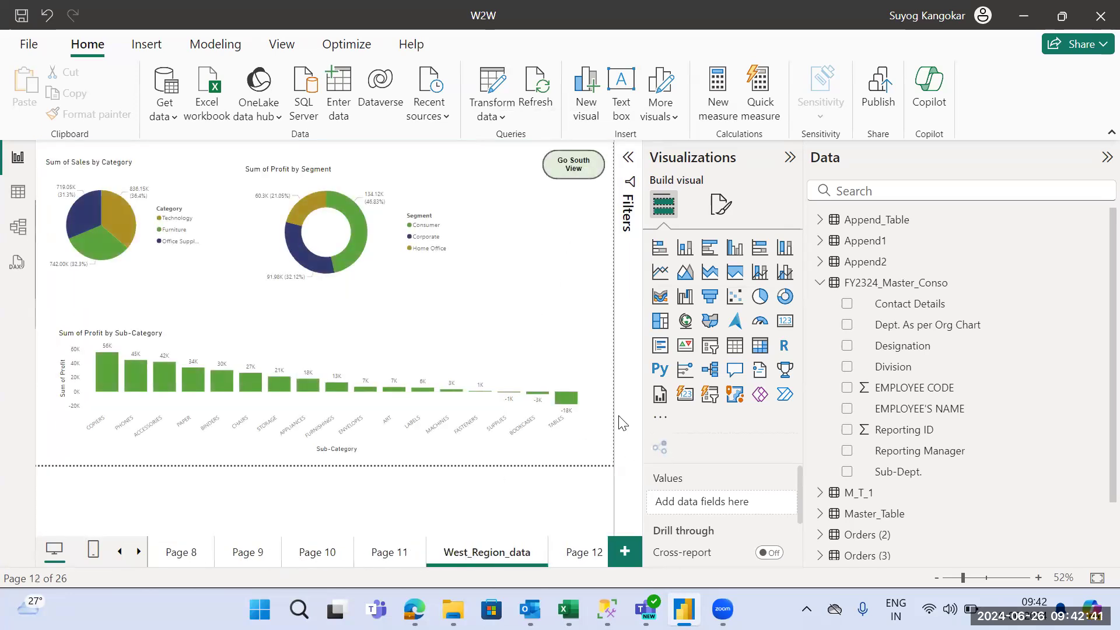
pyautogui.keyDown('ctrl'); pyautogui.click(572, 166); pyautogui.keyUp('ctrl')
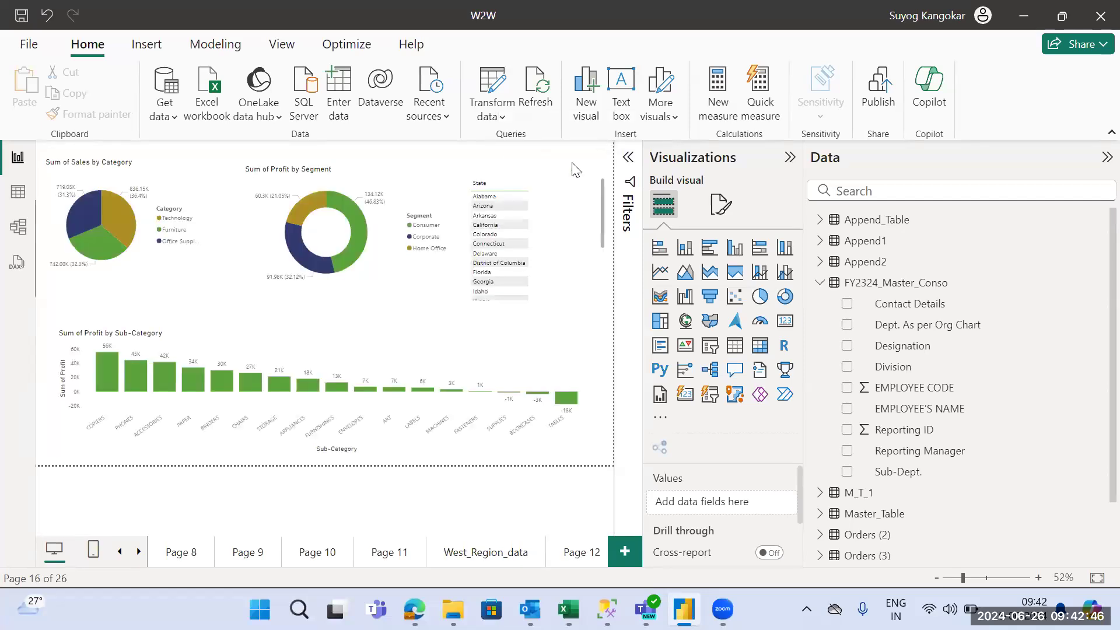
# Delete the State list visual from the South_Region_data page
pyautogui.click(588, 285)
pyautogui.press('Delete')
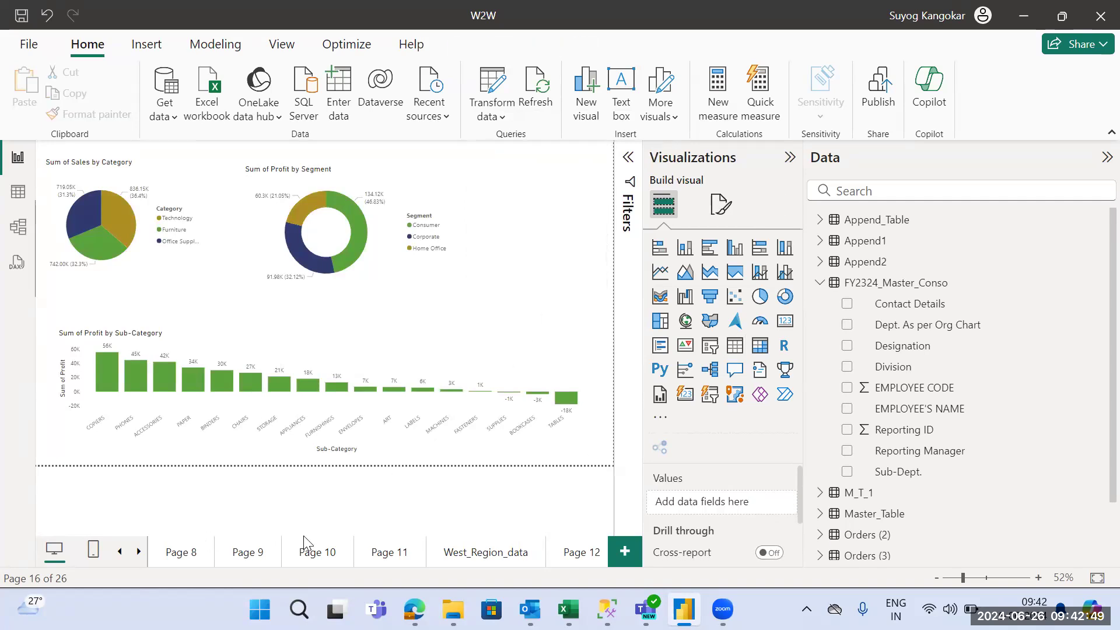
# Copy the "Go South View" button from the West_Region_data page and paste it onto the South_Region_data page
pyautogui.click(455, 559)
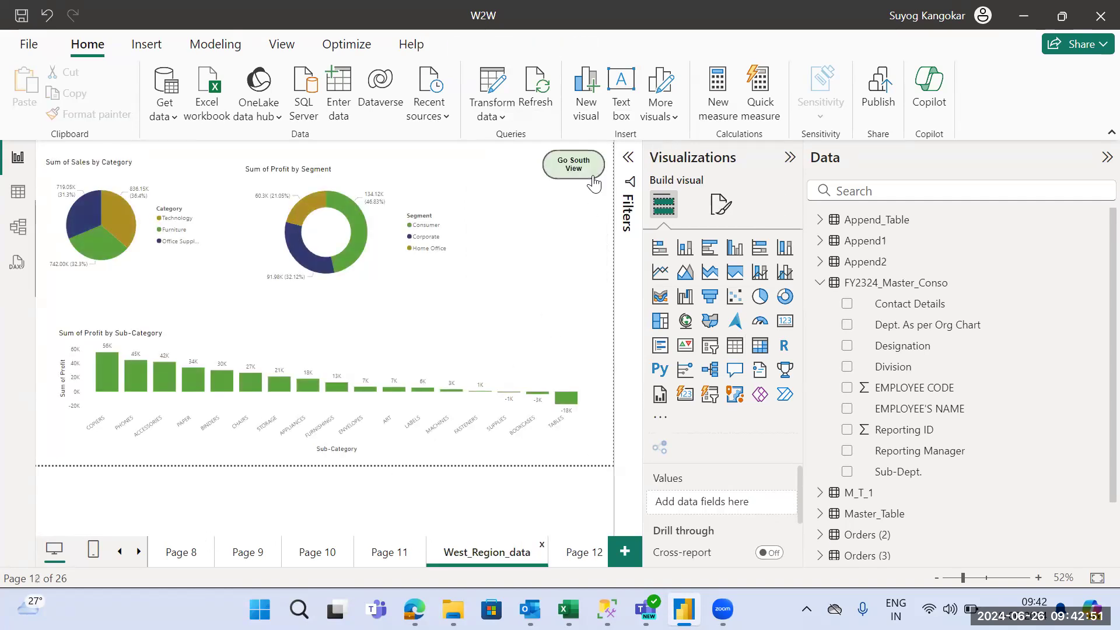
pyautogui.click(594, 183)
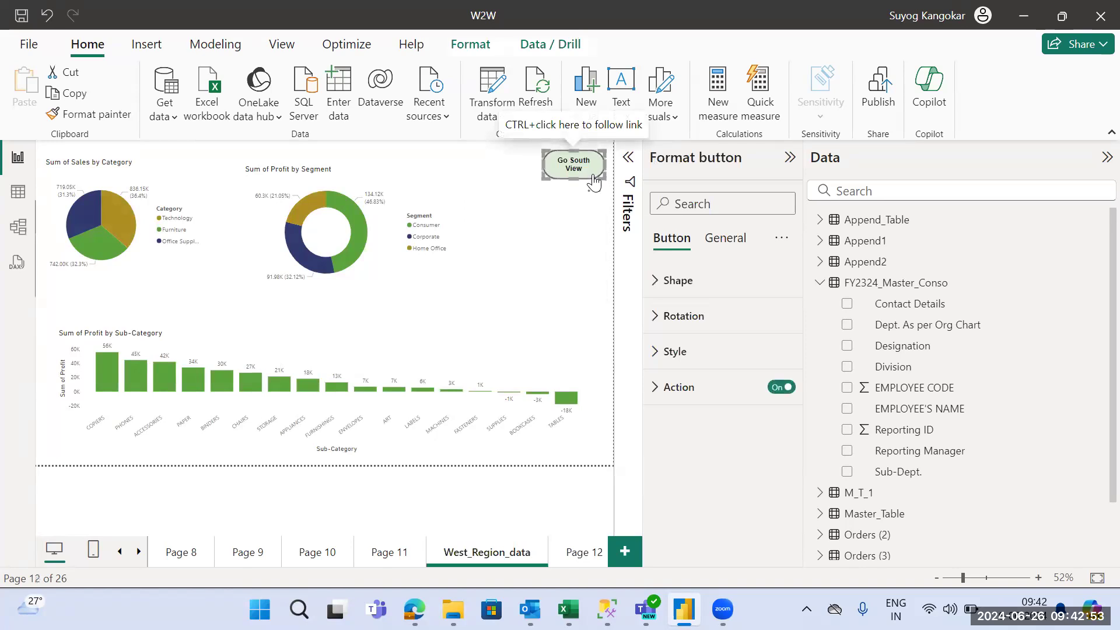
pyautogui.hotkey('ctrl', 'c')
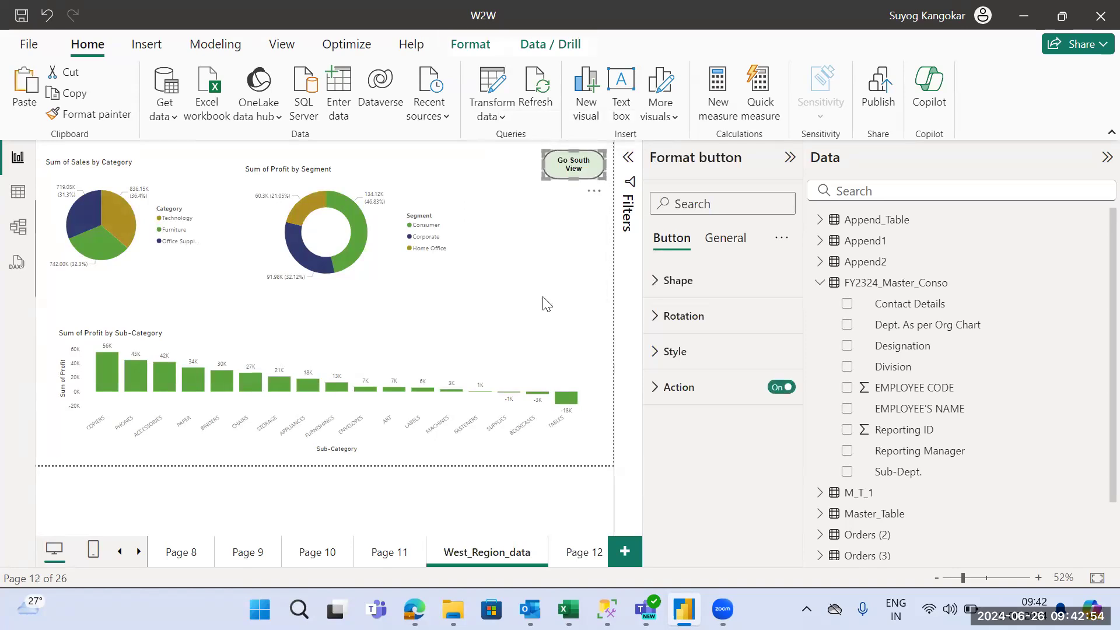
pyautogui.click(138, 552)
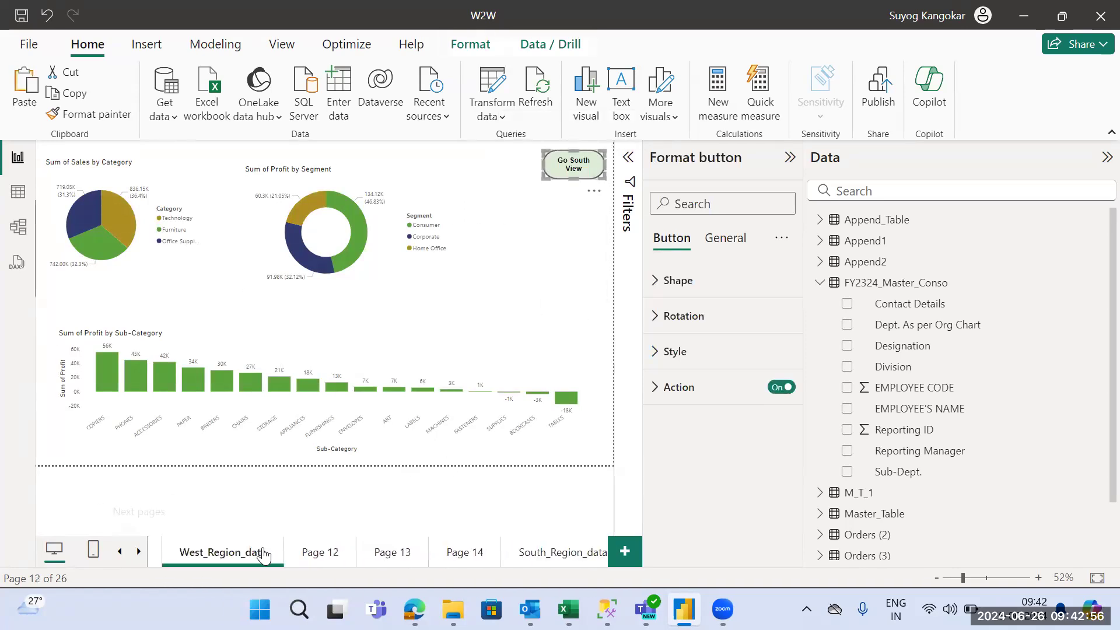
pyautogui.click(511, 557)
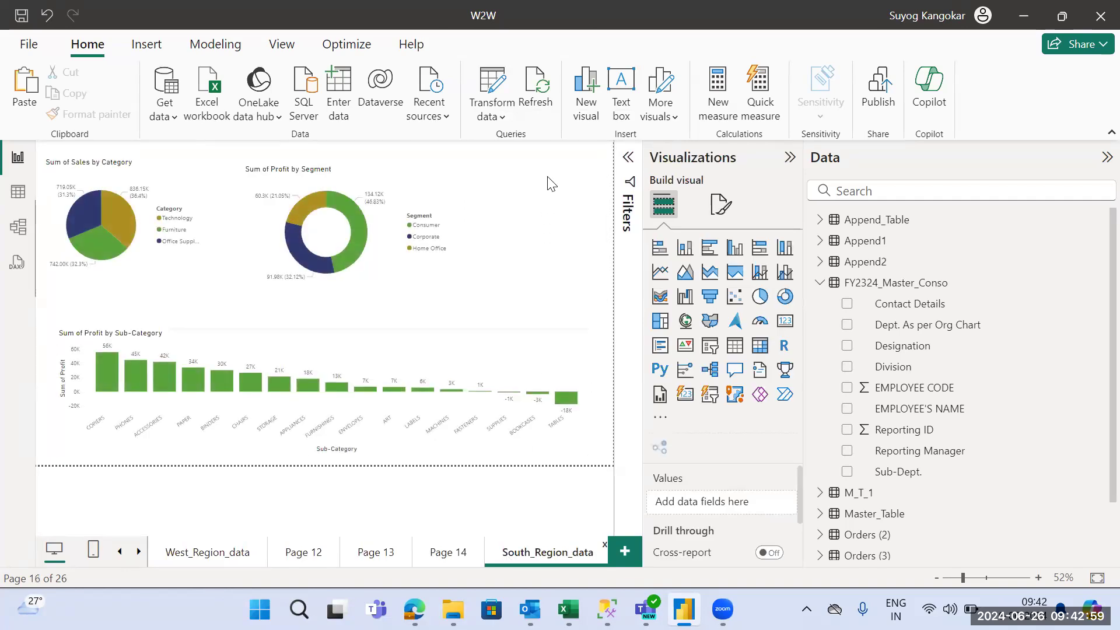
pyautogui.hotkey('ctrl', 'v')
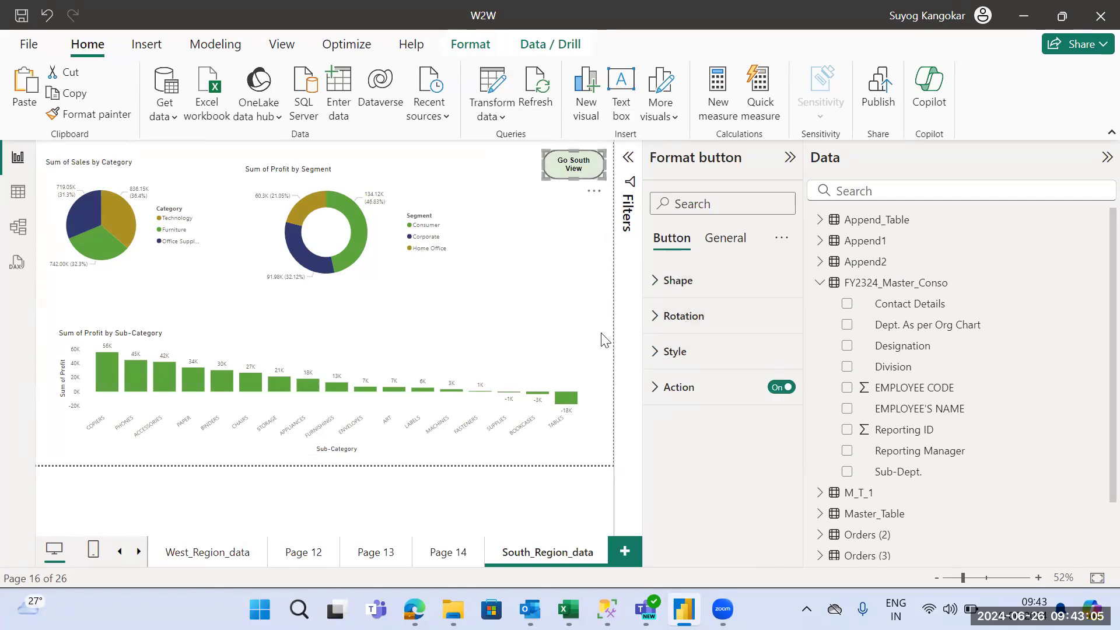
# Change the pasted button's text to "Go West View" on the South_Region_data page
pyautogui.click(676, 352)
pyautogui.click(714, 534)
pyautogui.press('BackSpace')
pyautogui.press('BackSpace')
pyautogui.press('BackSpace')
pyautogui.press('BackSpace')
pyautogui.press('BackSpace')
pyautogui.write('Westr View')
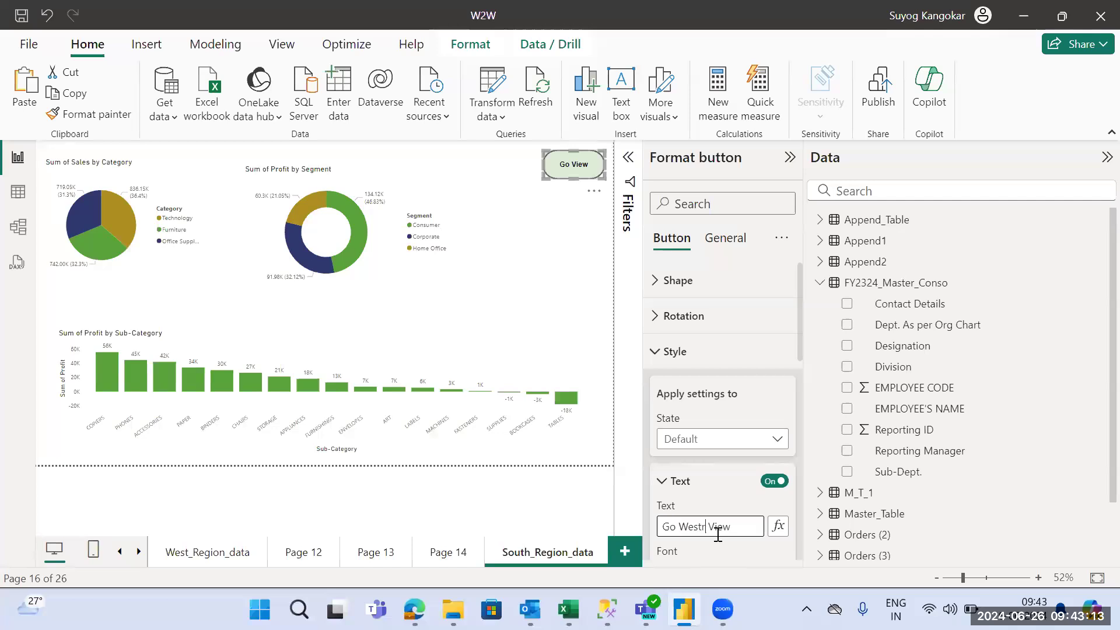
pyautogui.press('BackSpace')
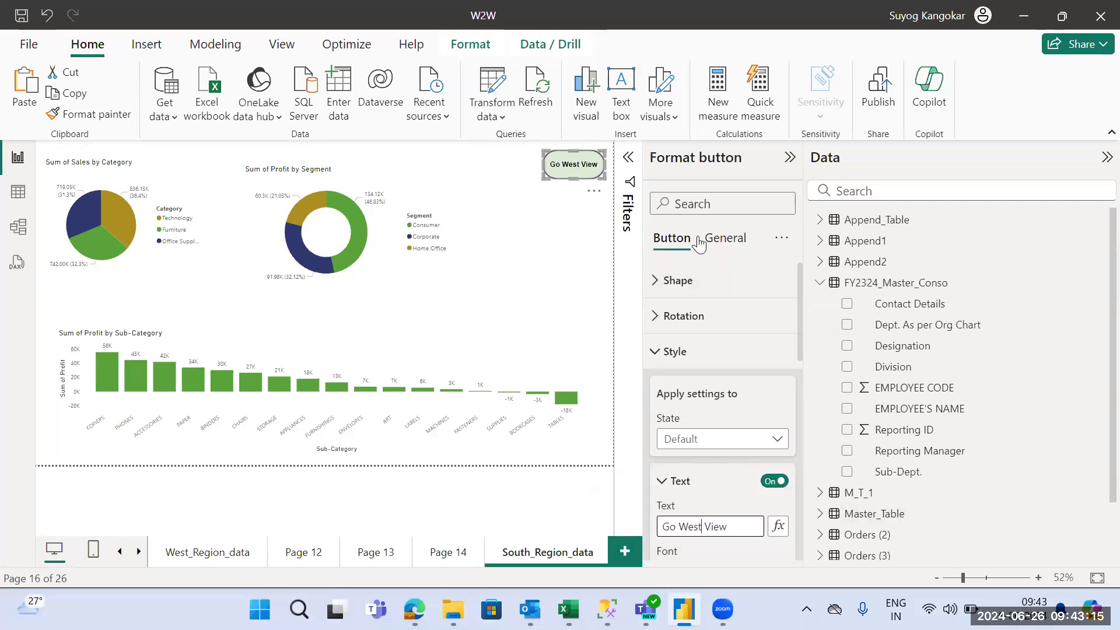
pyautogui.click(531, 340)
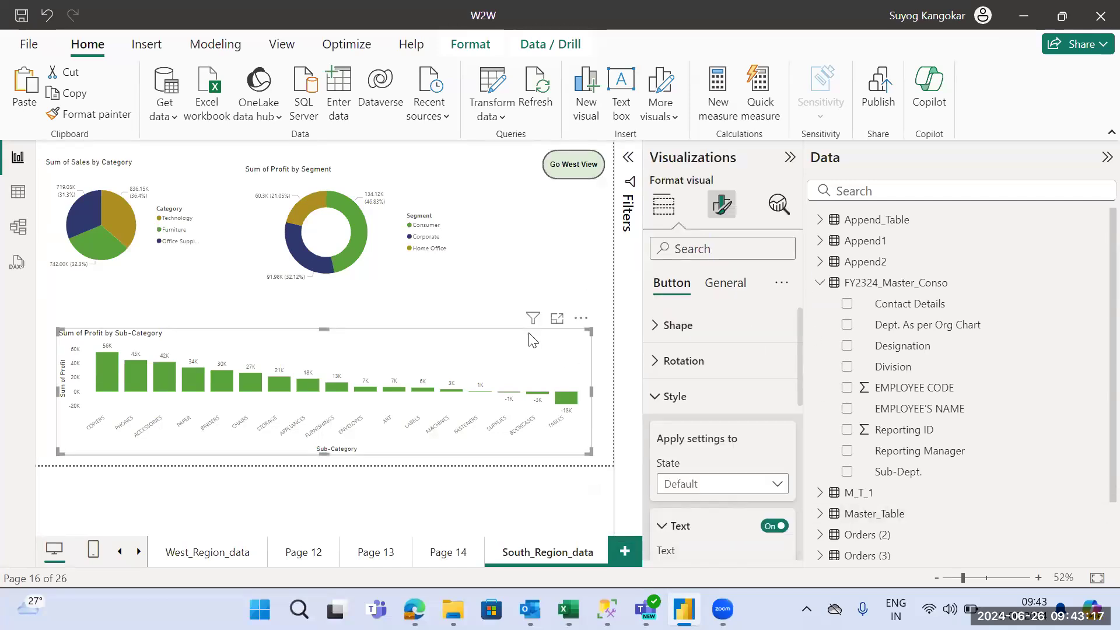
# Check the action settings of the "Go West View" button, visit West_Region_data and follow "Go South View" back to South_Region_data
pyautogui.click(585, 211)
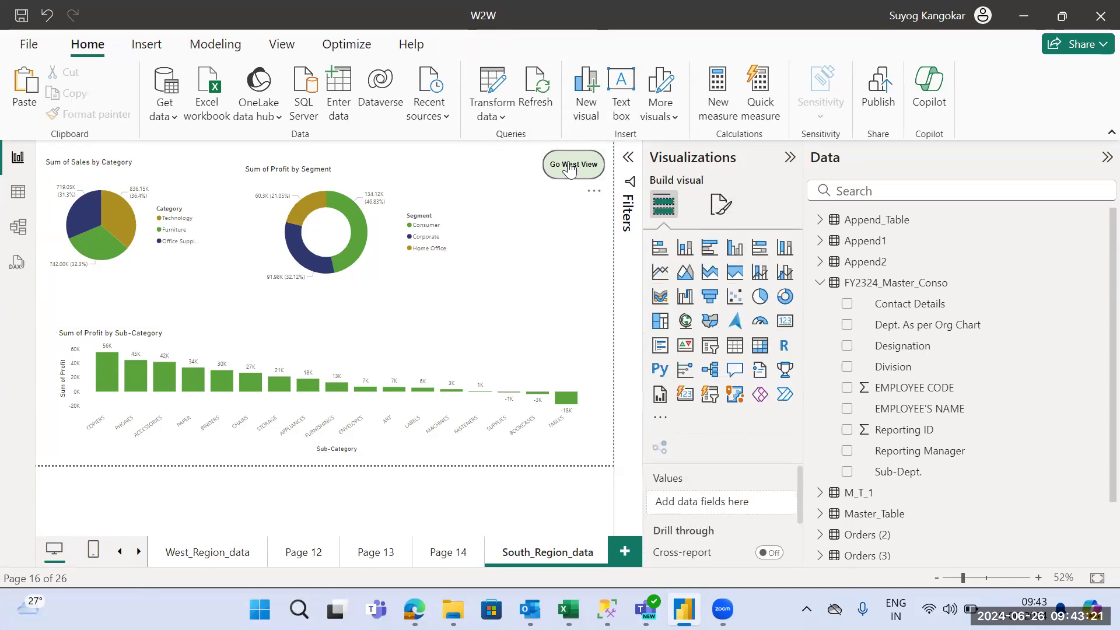
pyautogui.click(570, 170)
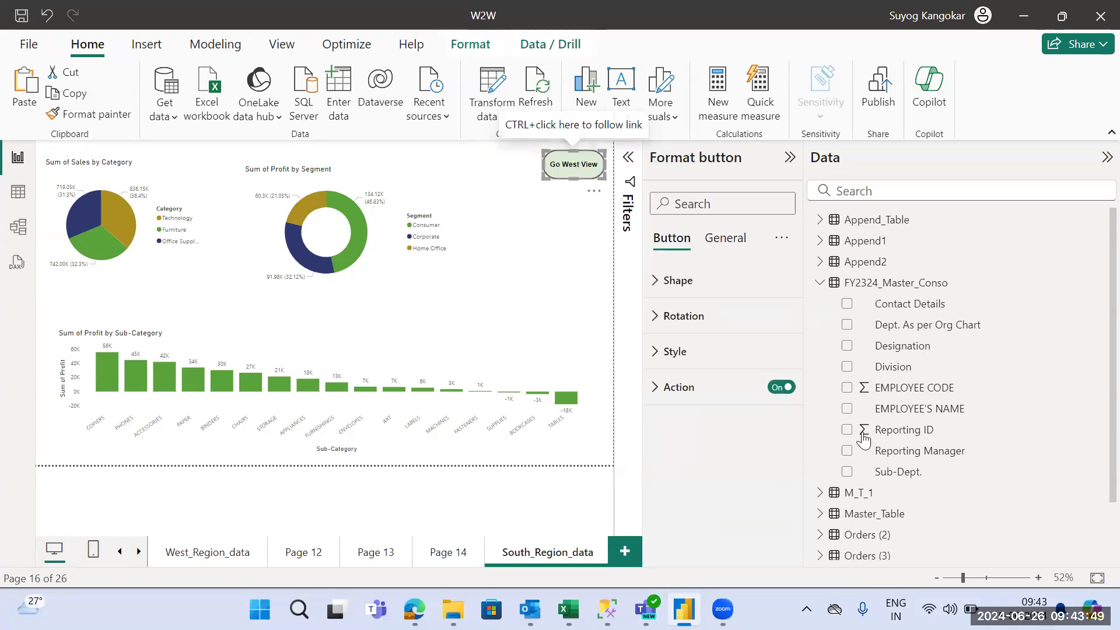
pyautogui.click(709, 396)
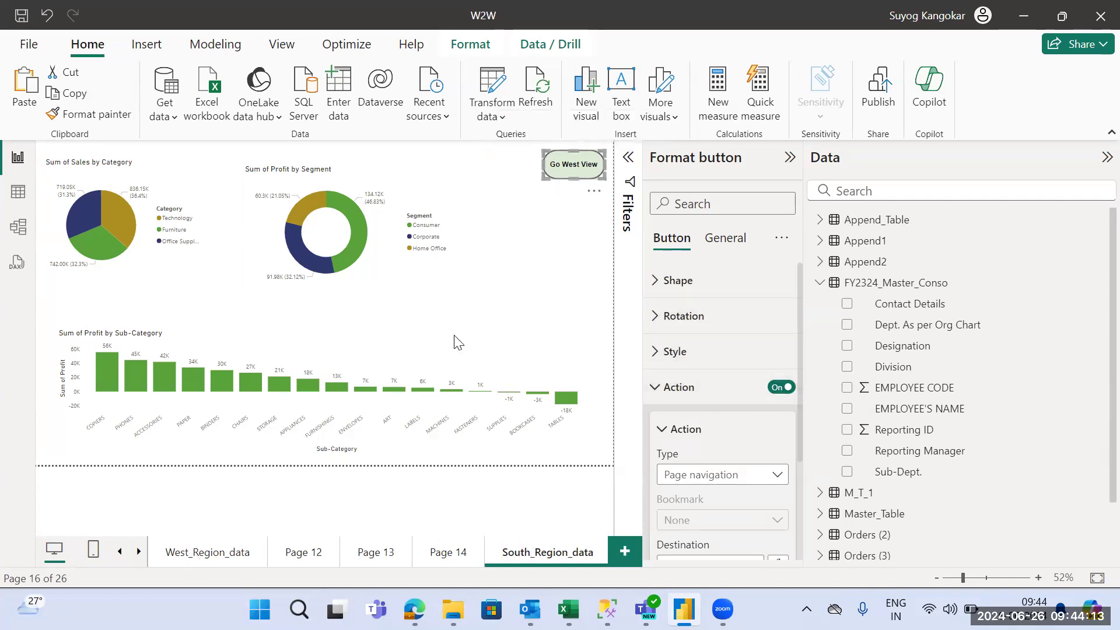
pyautogui.click(215, 558)
pyautogui.keyDown('ctrl'); pyautogui.click(567, 175); pyautogui.keyUp('ctrl')
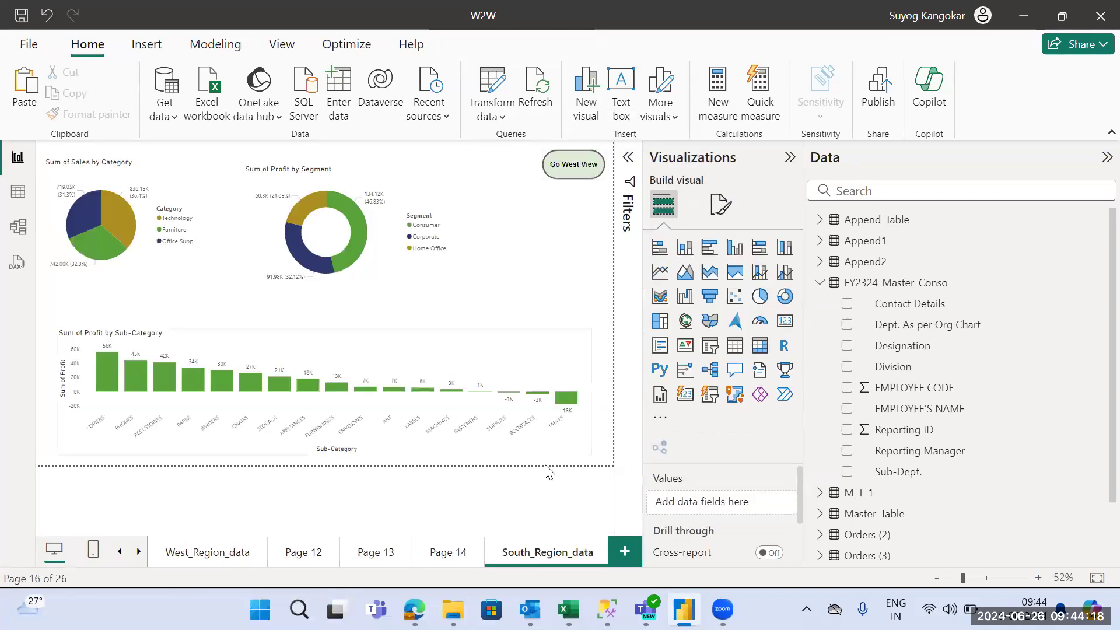
# Set the page navigation destination of the "Go West View" button on South_Region_data to West_Region_data
pyautogui.click(574, 167)
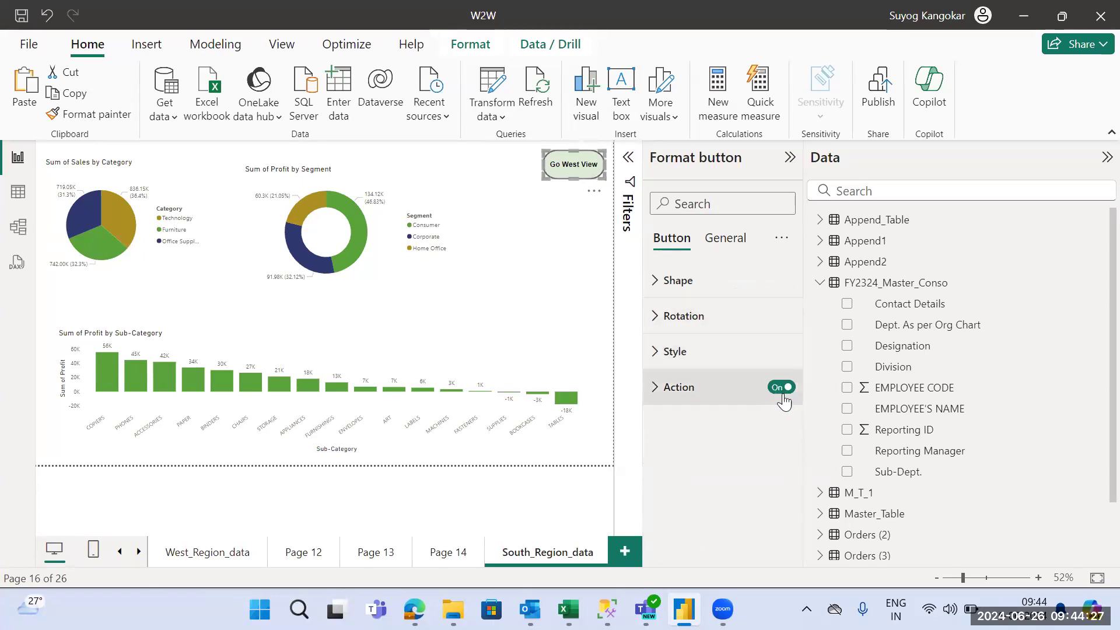
pyautogui.click(548, 269)
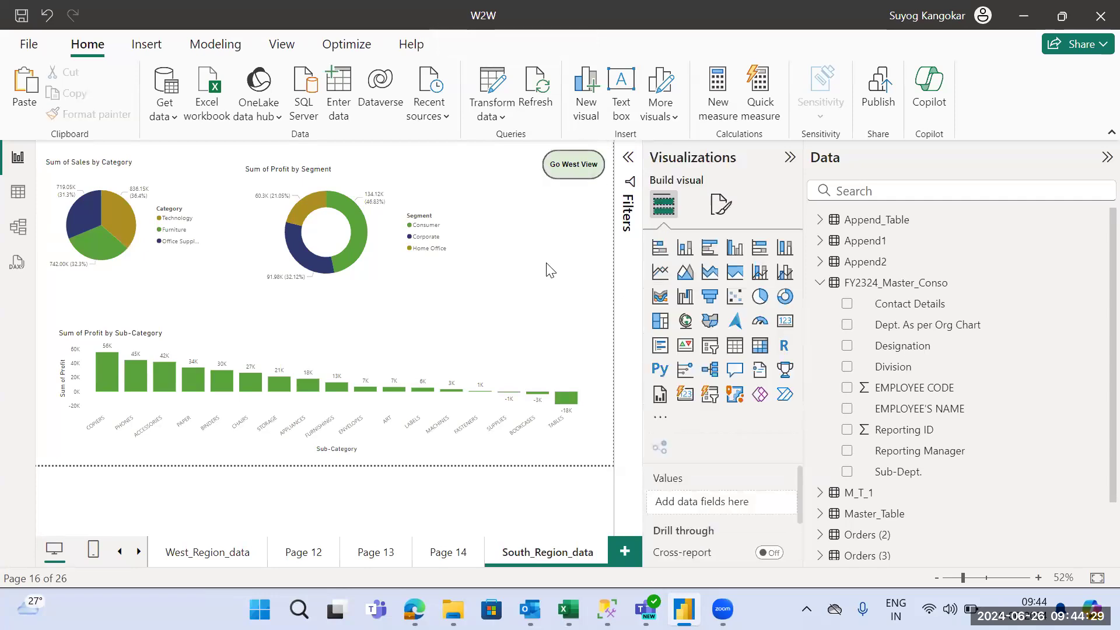
pyautogui.click(576, 171)
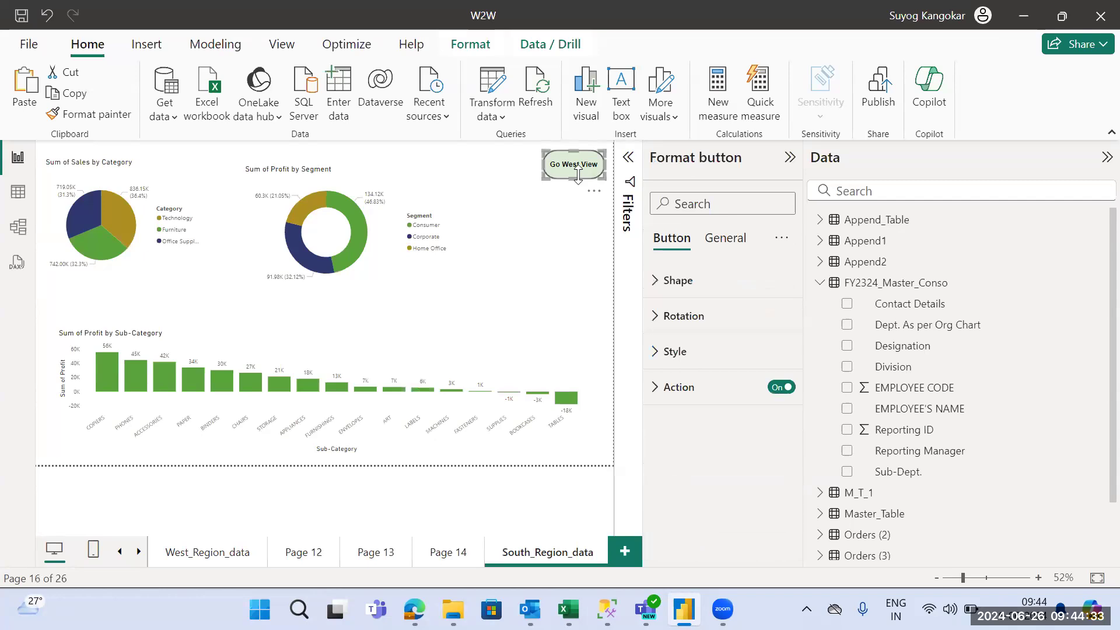
pyautogui.click(675, 389)
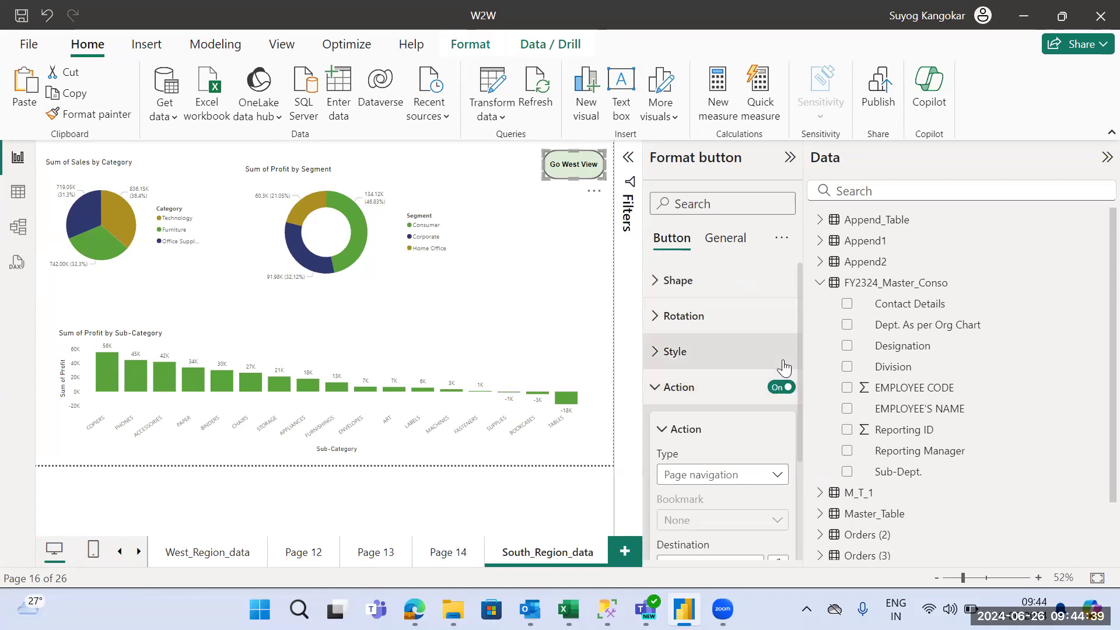
pyautogui.scroll(-1, 803, 364)
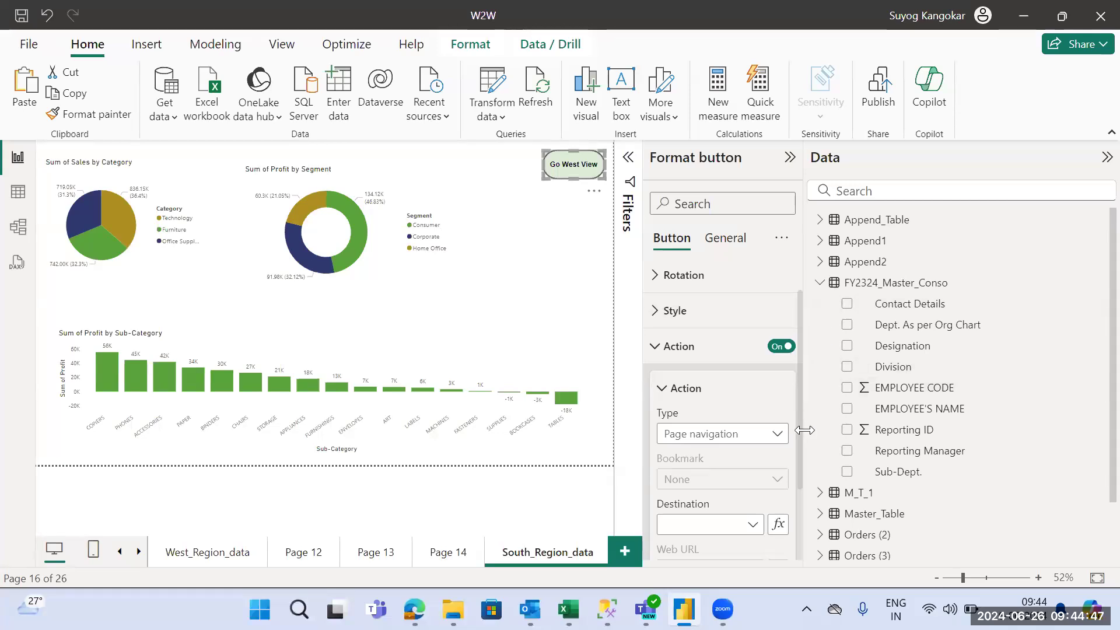
pyautogui.scroll(-1, 758, 476)
pyautogui.click(754, 470)
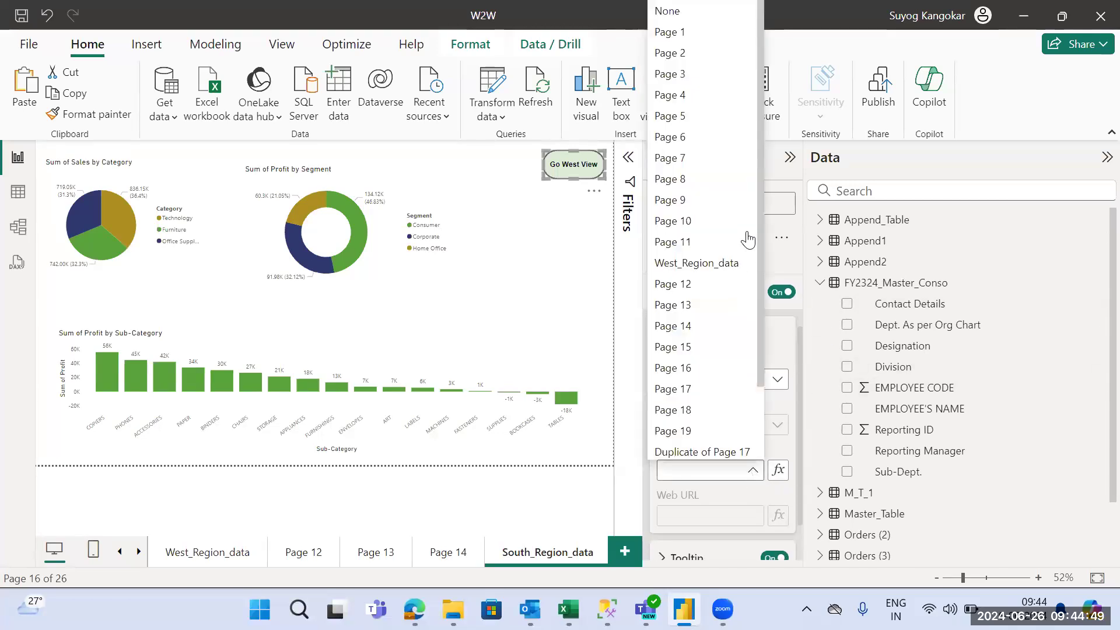
pyautogui.click(696, 263)
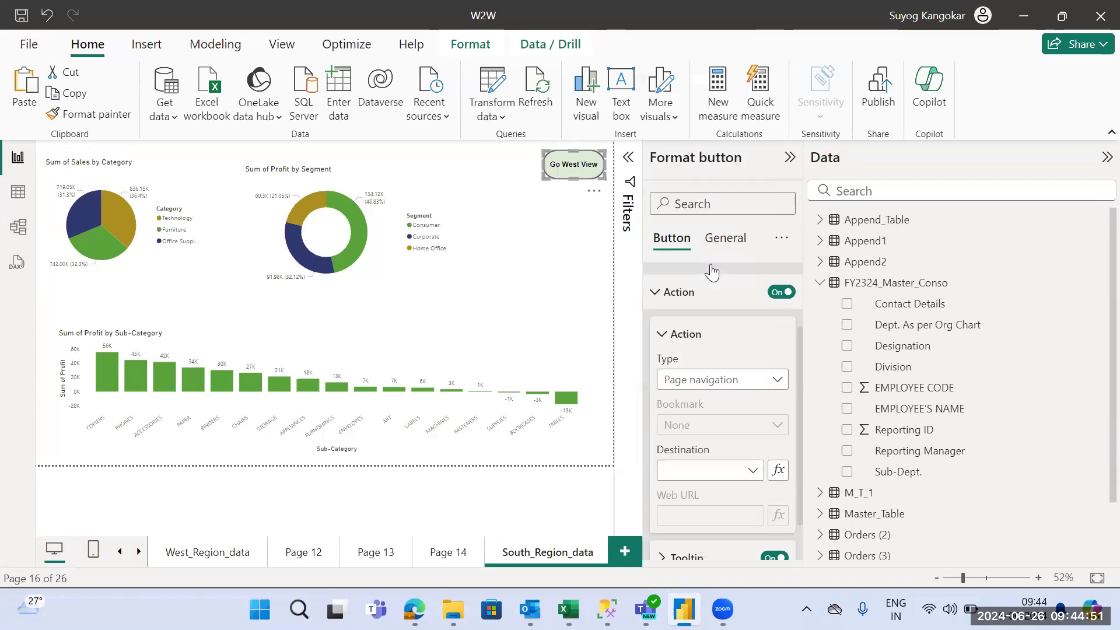
# Visit West_Region_data, return to South_Region_data and check the destination assigned to the "Go West View" button
pyautogui.click(561, 264)
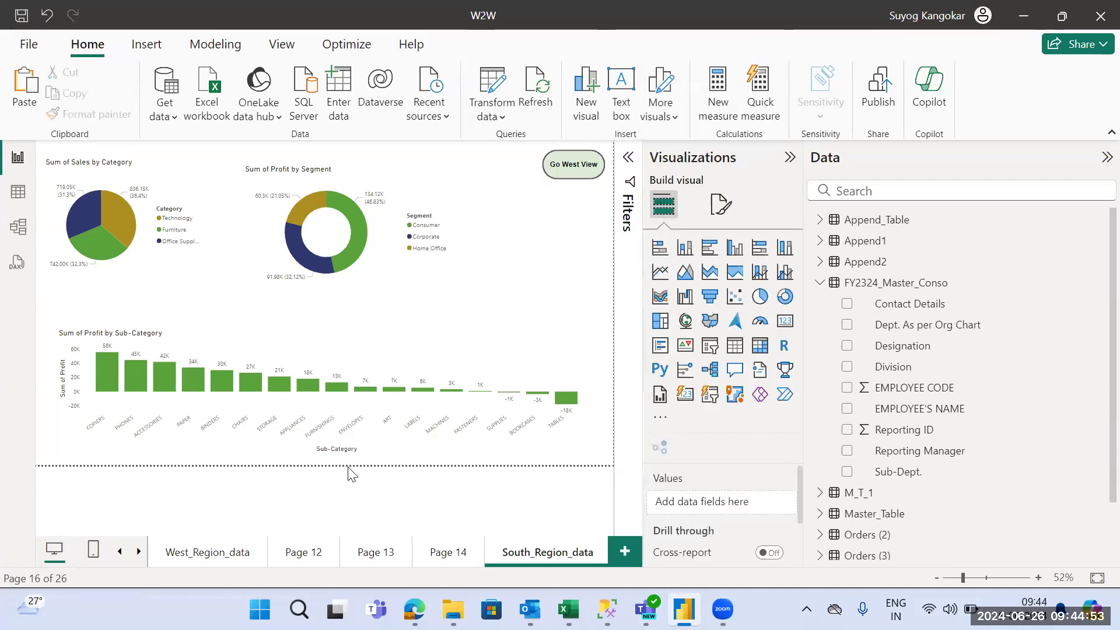
pyautogui.click(220, 552)
pyautogui.click(573, 178)
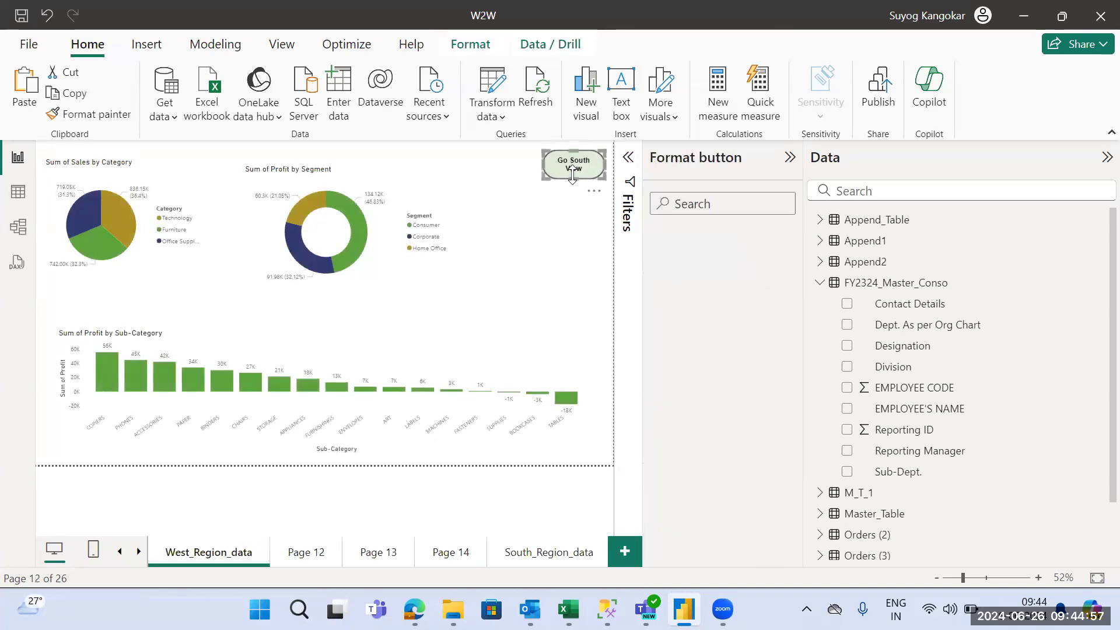
pyautogui.scroll(-1, 744, 446)
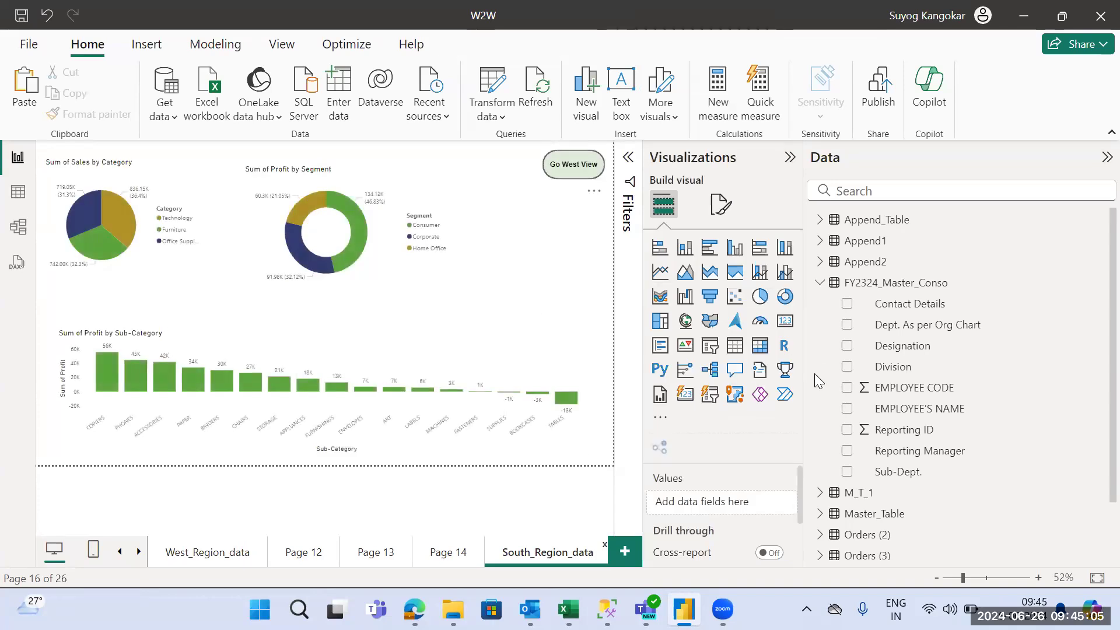
pyautogui.scroll(-2, 803, 447)
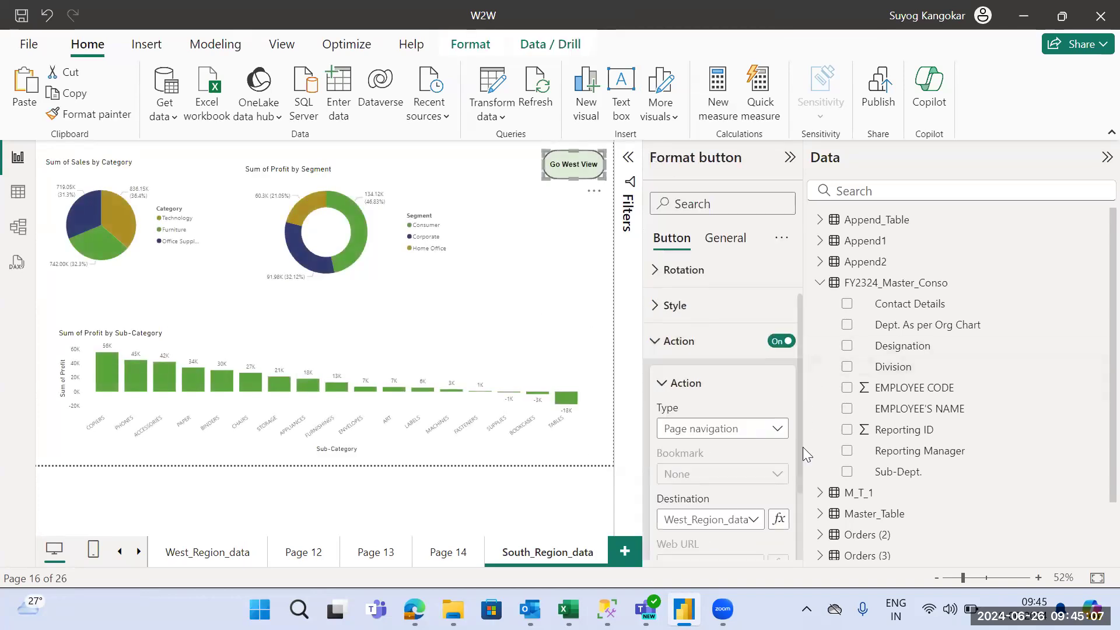
pyautogui.click(525, 300)
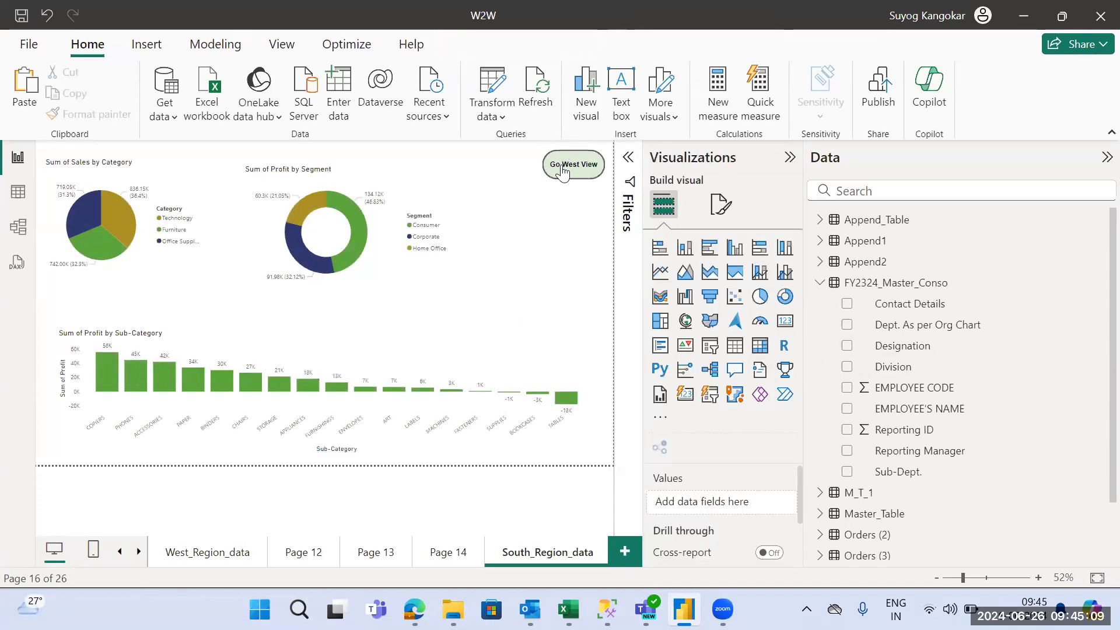
# Test the "Go West View" and "Go South View" links by following them between the two region pages
pyautogui.keyDown('ctrl'); pyautogui.click(562, 170); pyautogui.keyUp('ctrl')
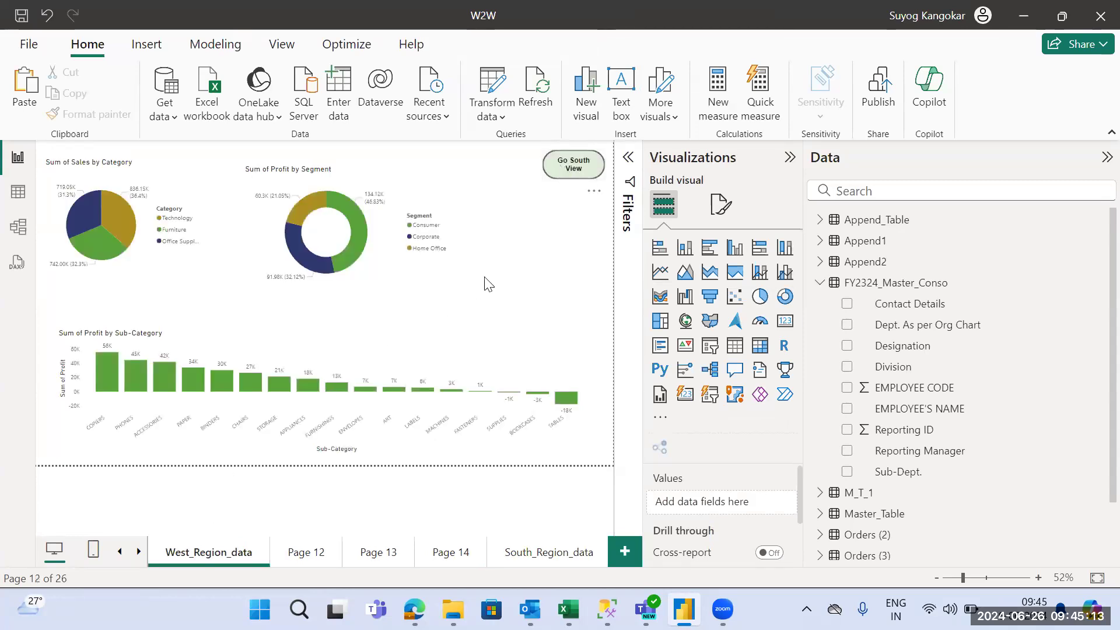
pyautogui.keyDown('ctrl'); pyautogui.click(584, 166); pyautogui.keyUp('ctrl')
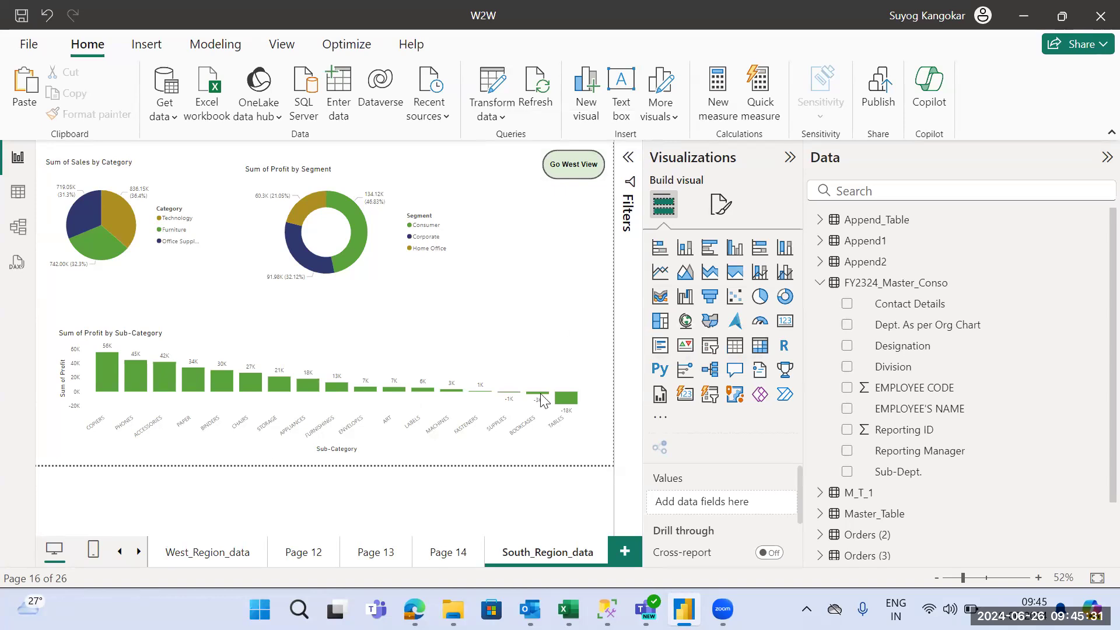
pyautogui.keyDown('ctrl'); pyautogui.click(574, 165); pyautogui.keyUp('ctrl')
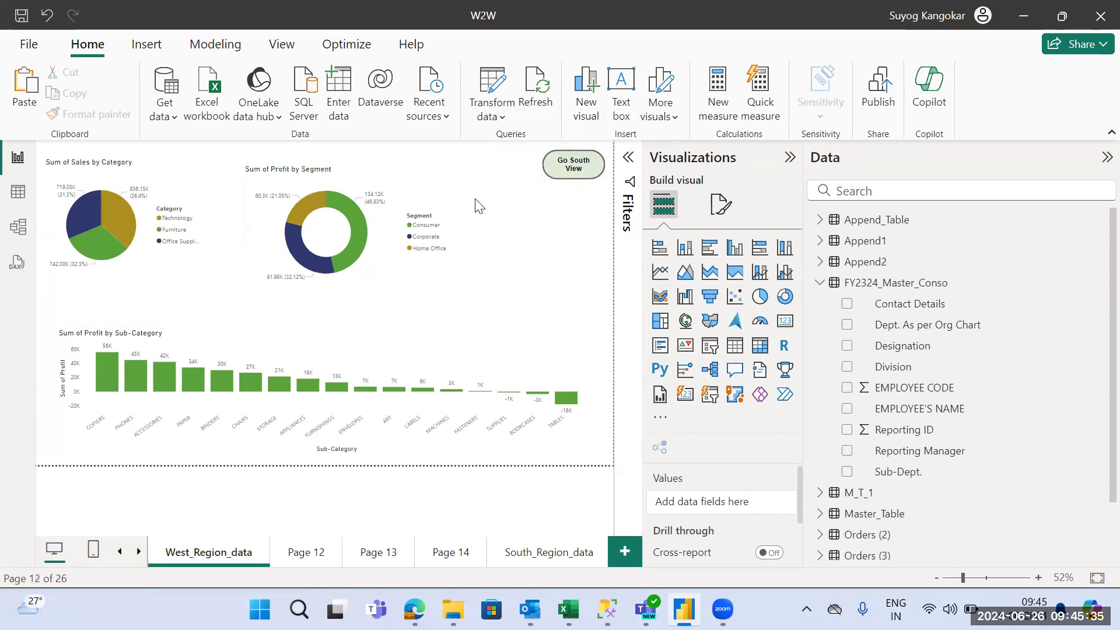
# Move the category pie and segment donut charts down on West_Region_data, and lower the category pie chart on South_Region_data
pyautogui.moveTo(182, 197); pyautogui.dragTo(181, 220)
pyautogui.moveTo(406, 183); pyautogui.dragTo(389, 200)
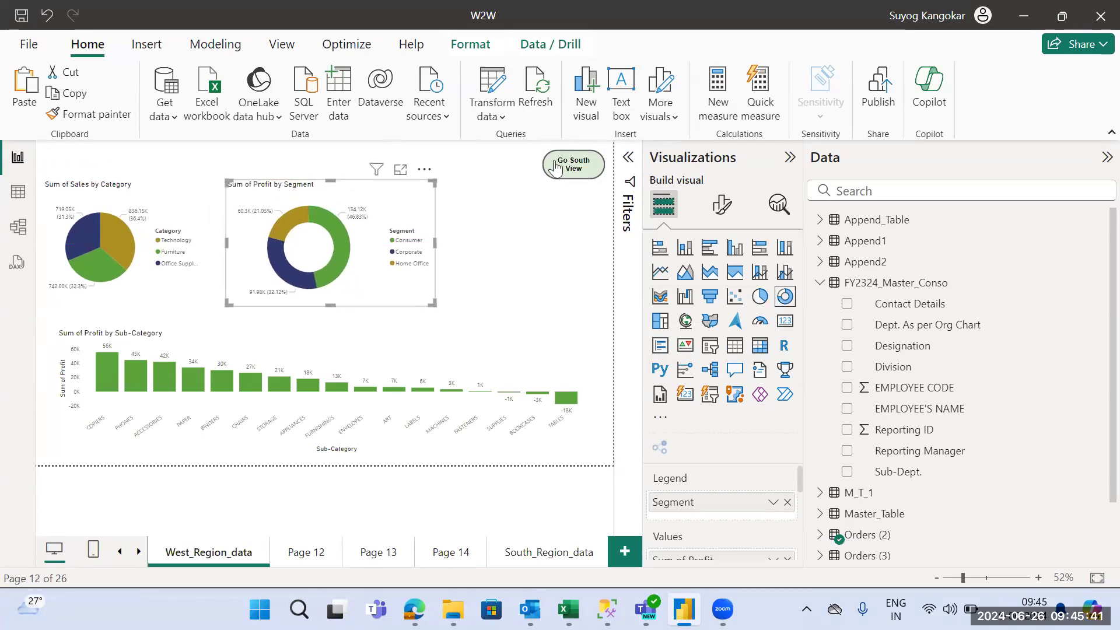
pyautogui.click(450, 550)
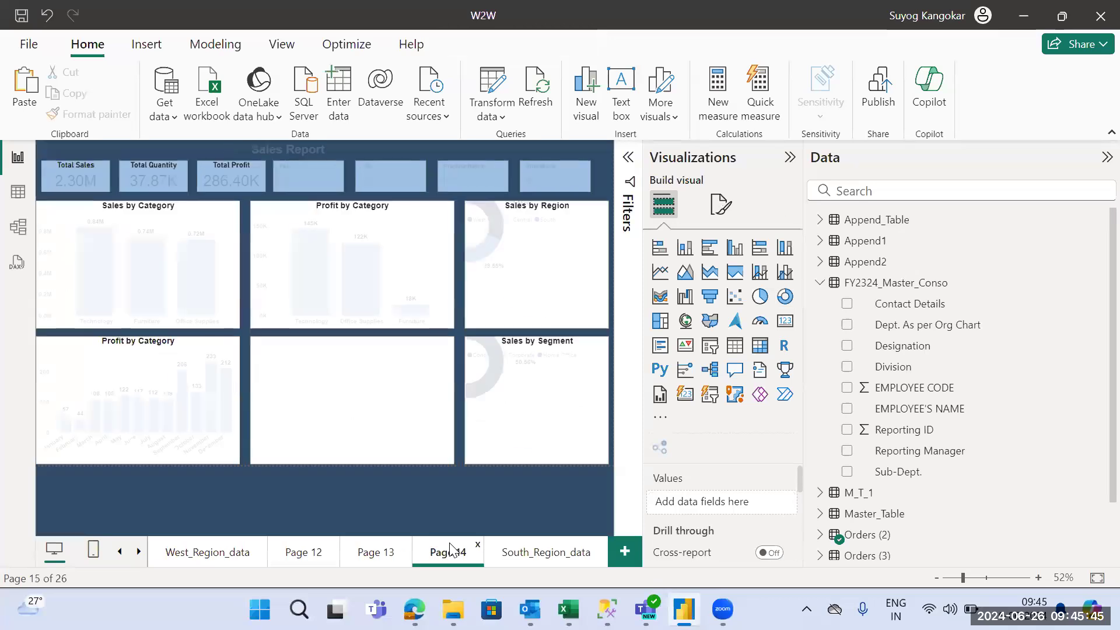
pyautogui.click(549, 554)
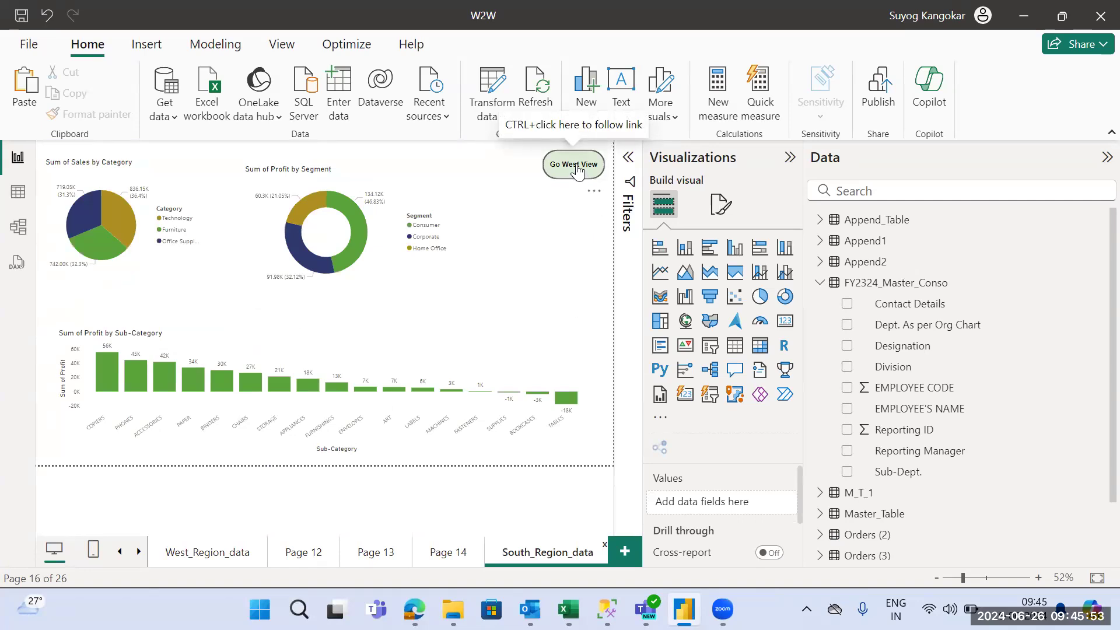
pyautogui.moveTo(169, 190); pyautogui.dragTo(165, 225)
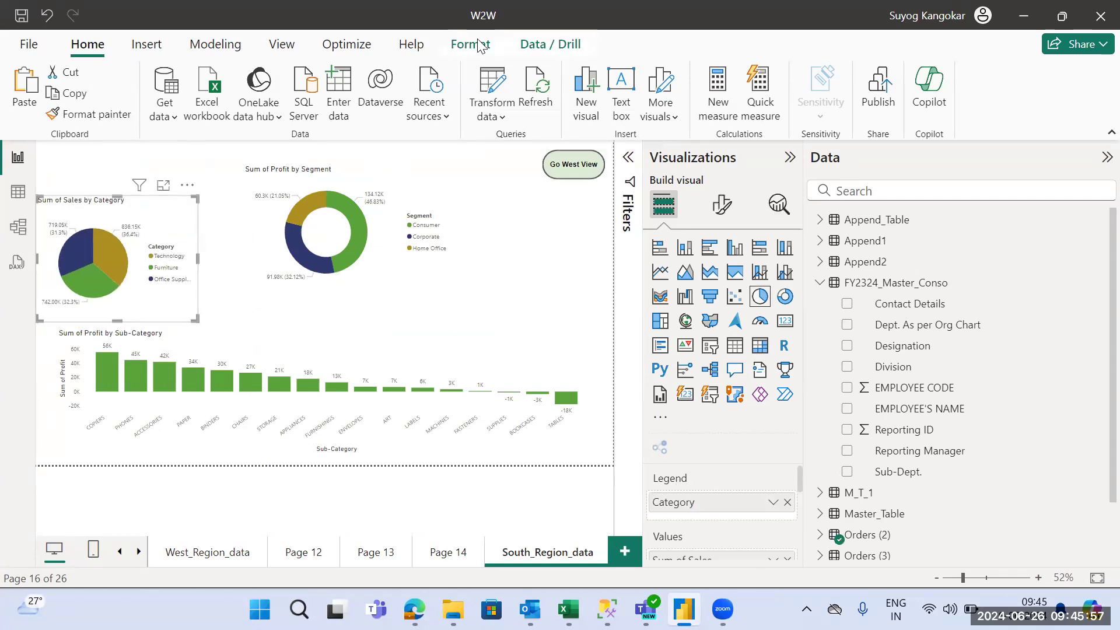
pyautogui.click(527, 278)
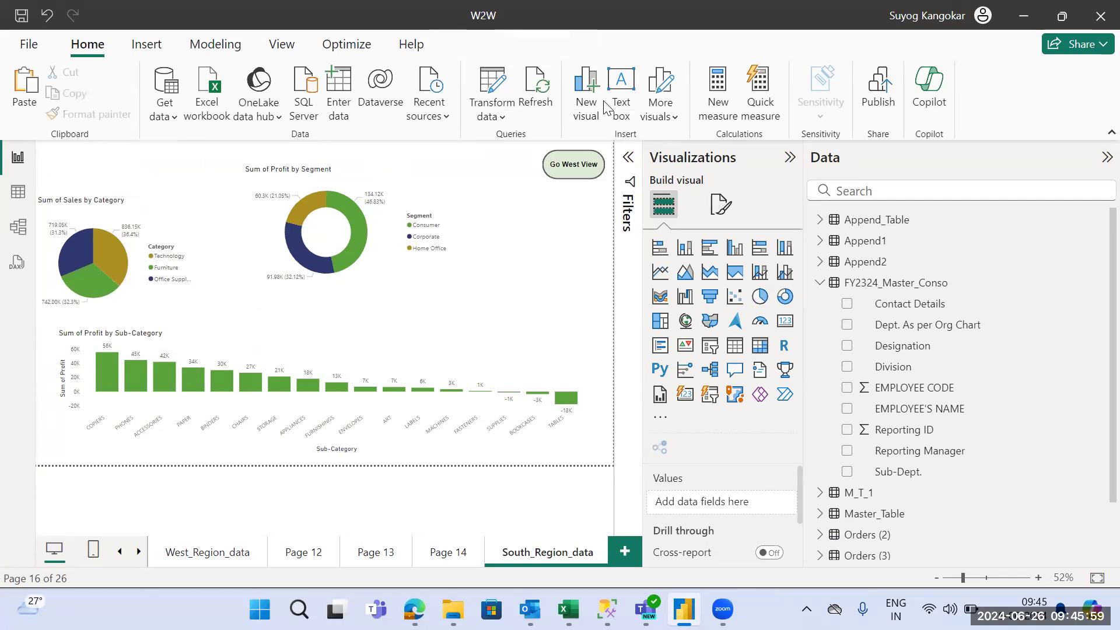
# Insert a Back button on South_Region_data and shift it slightly down in the page's upper-left corner
pyautogui.click(146, 45)
pyautogui.click(574, 119)
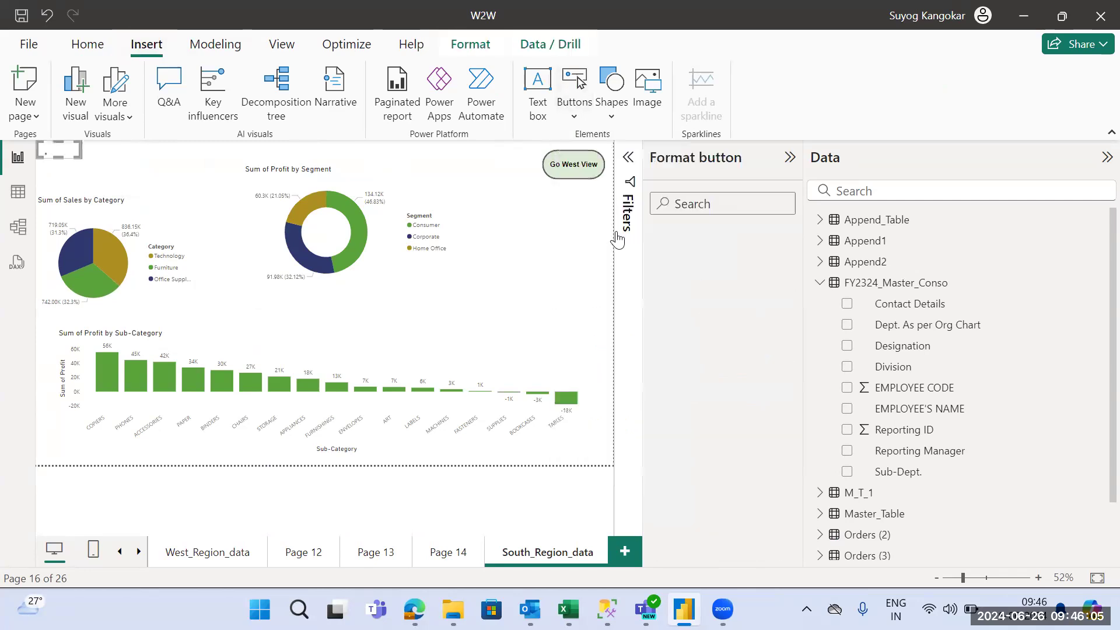
pyautogui.click(601, 229)
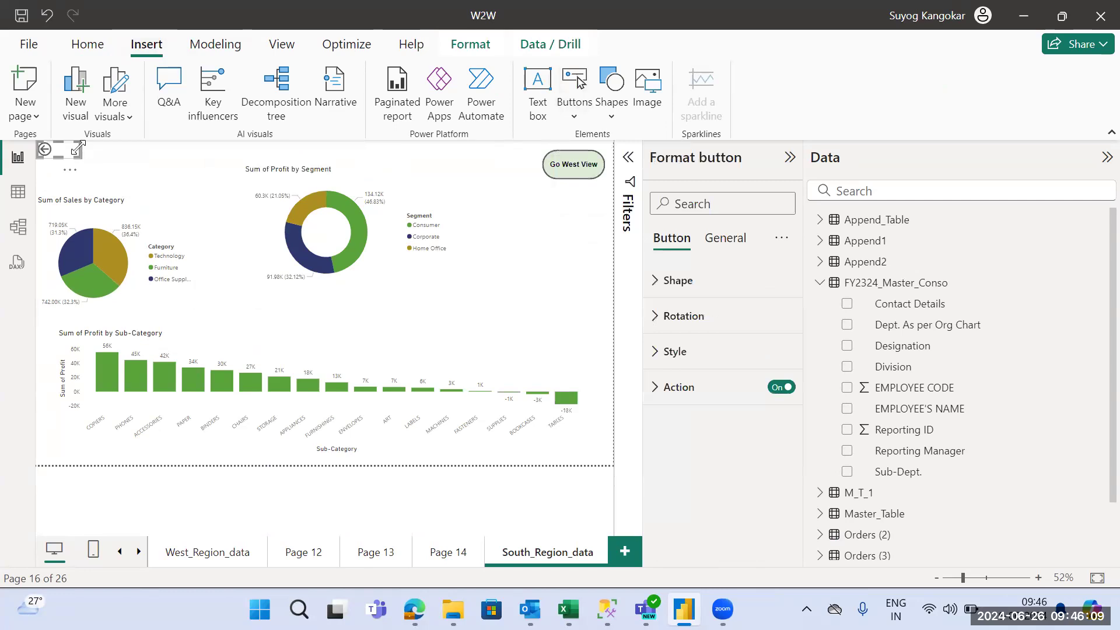
pyautogui.moveTo(78, 153); pyautogui.dragTo(69, 179)
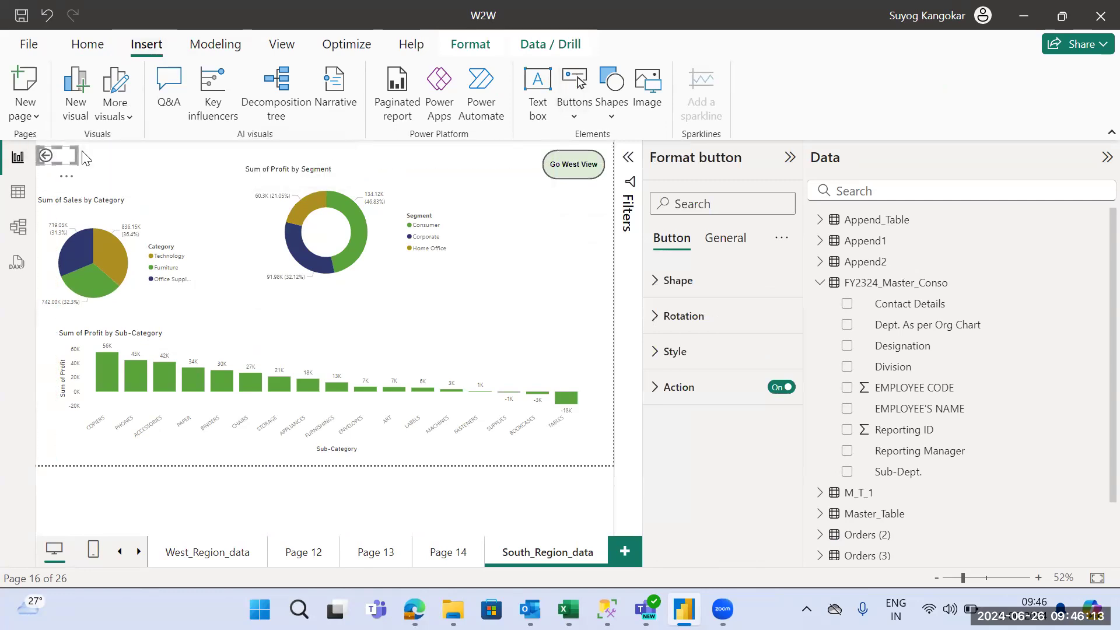
# Examine the Back button's shape and action type settings
pyautogui.click(697, 289)
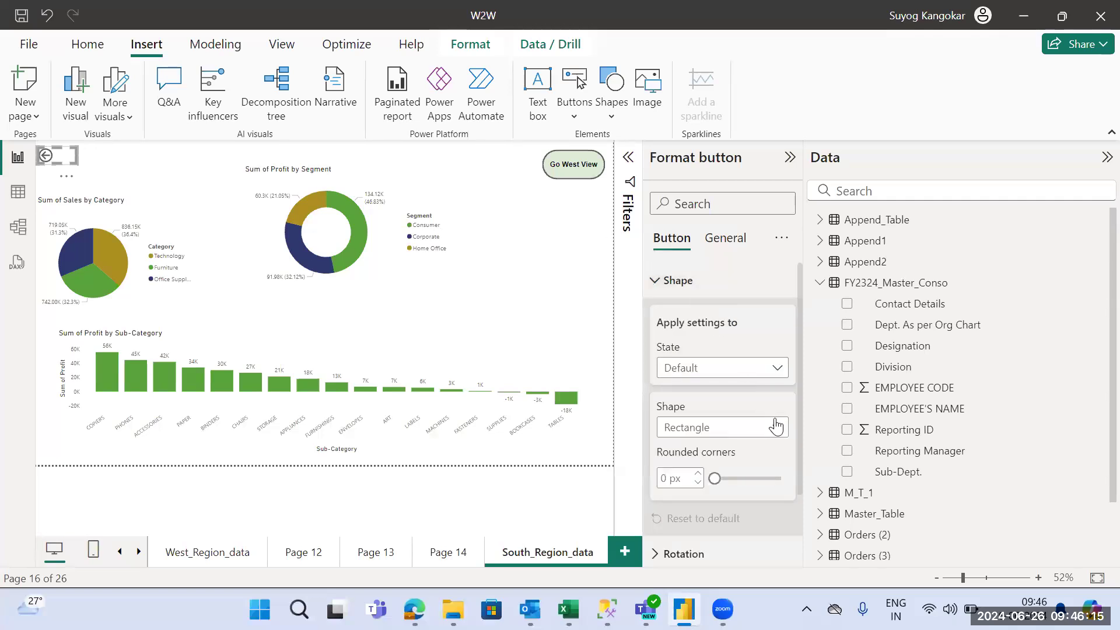
pyautogui.scroll(-2, 800, 351)
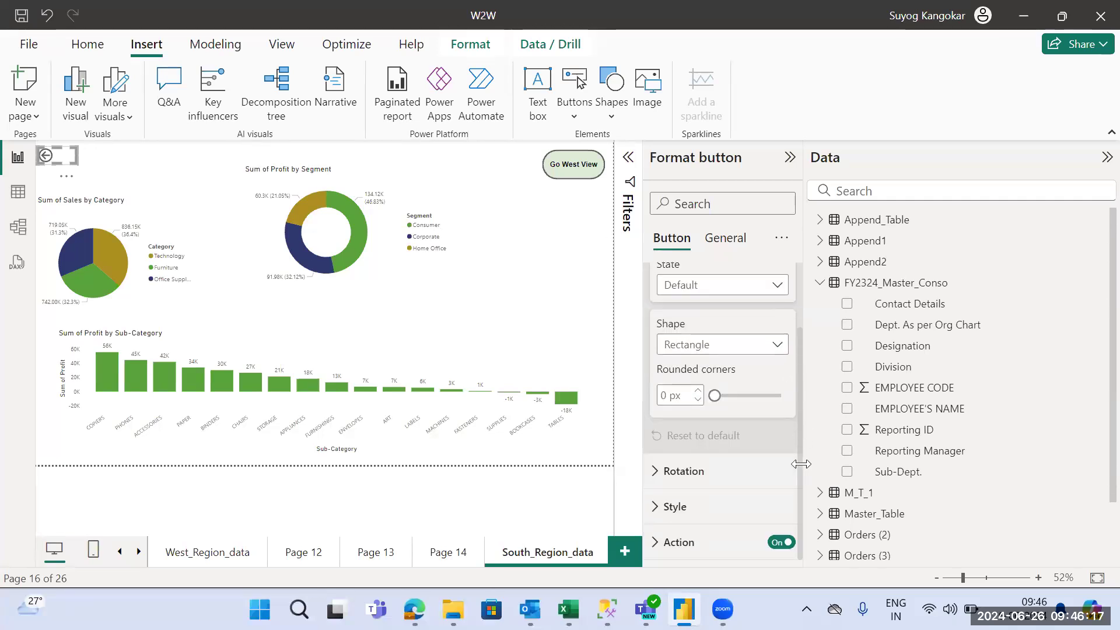
pyautogui.click(722, 543)
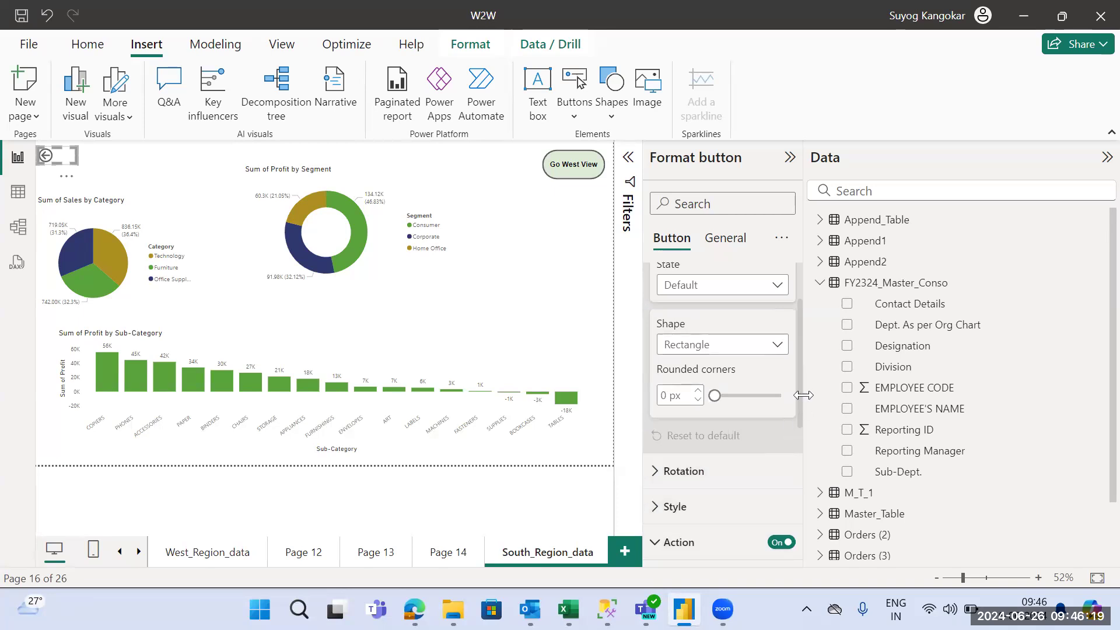
pyautogui.moveTo(798, 398); pyautogui.dragTo(797, 473)
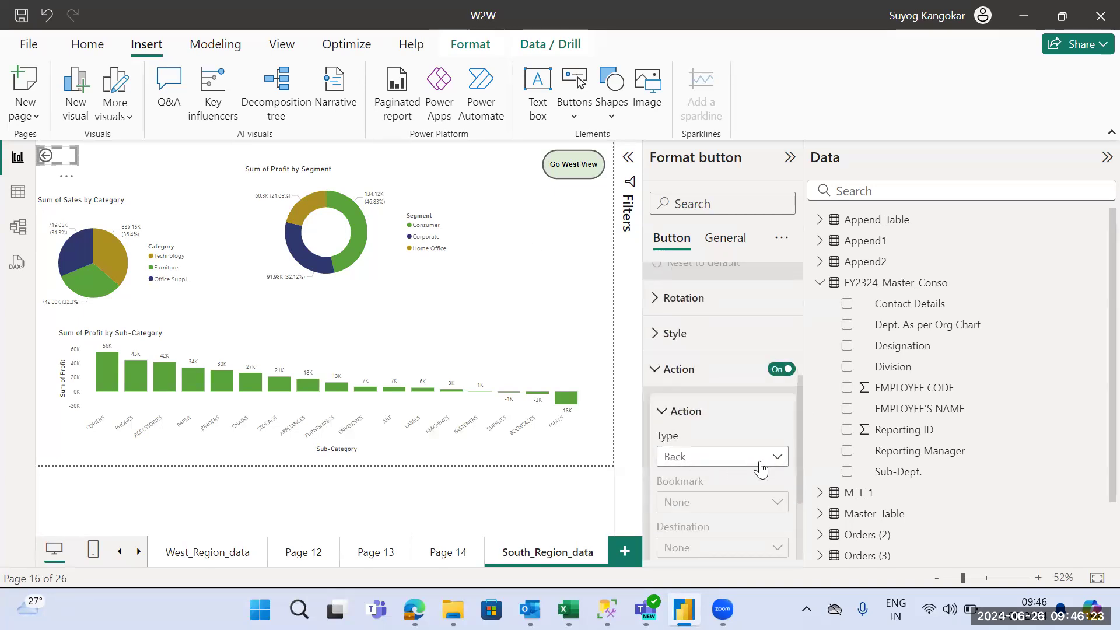
pyautogui.click(547, 267)
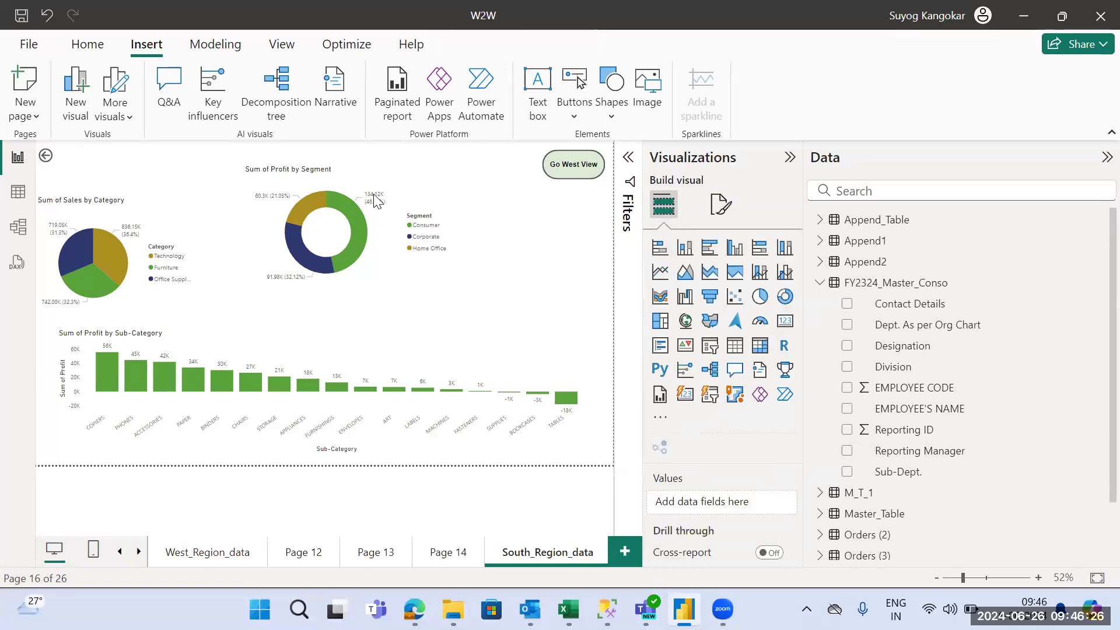
# Copy the Back button from South_Region_data and paste it onto Page 14
pyautogui.click(51, 156)
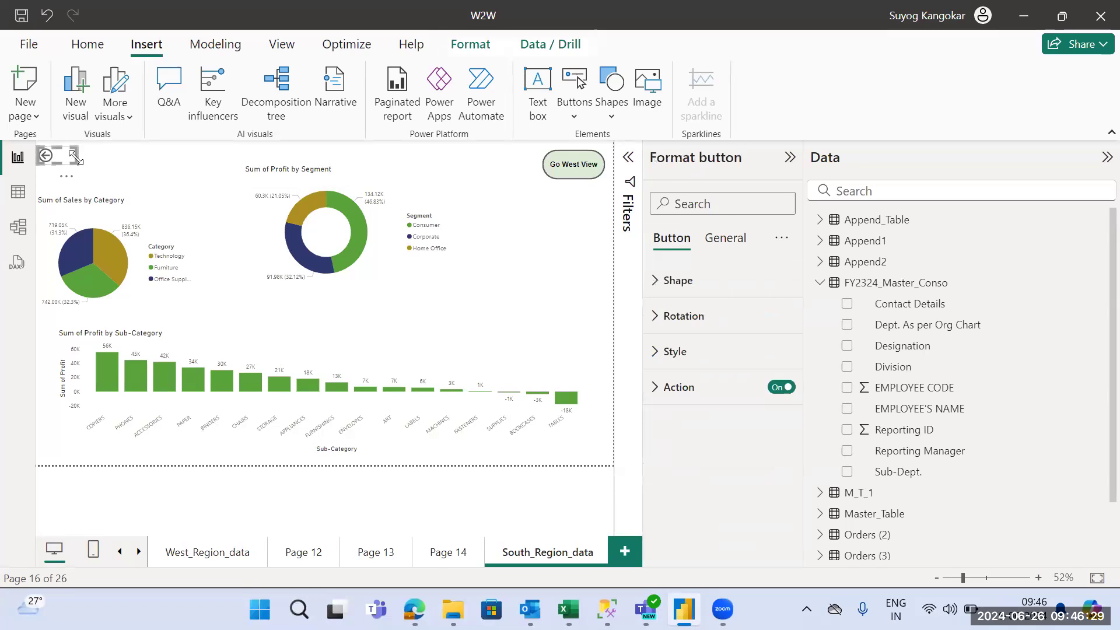
pyautogui.click(441, 557)
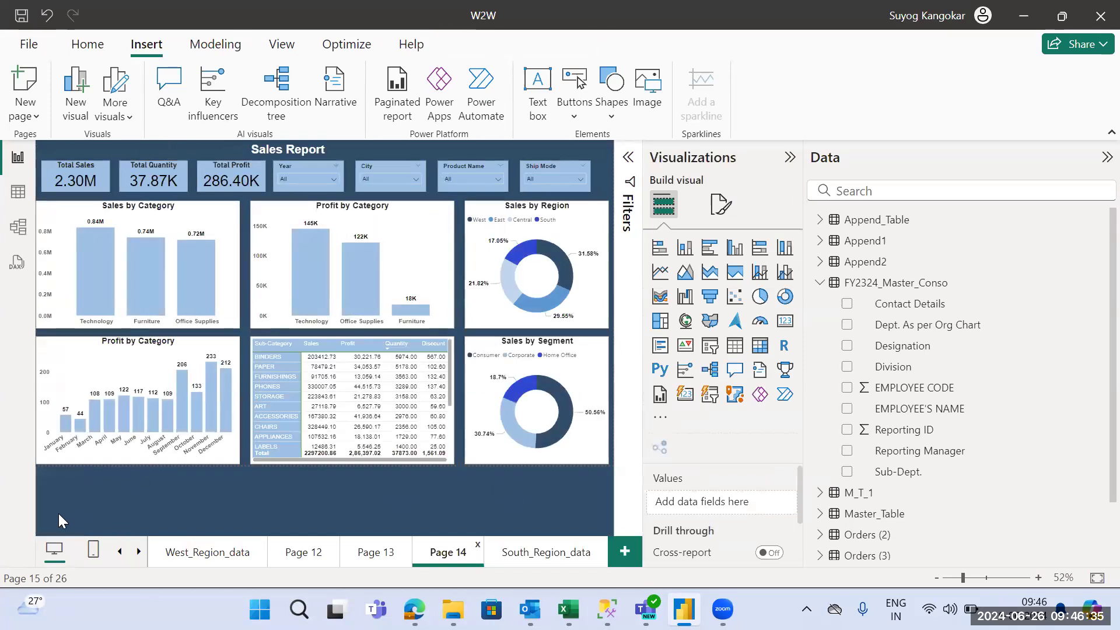
pyautogui.click(47, 155)
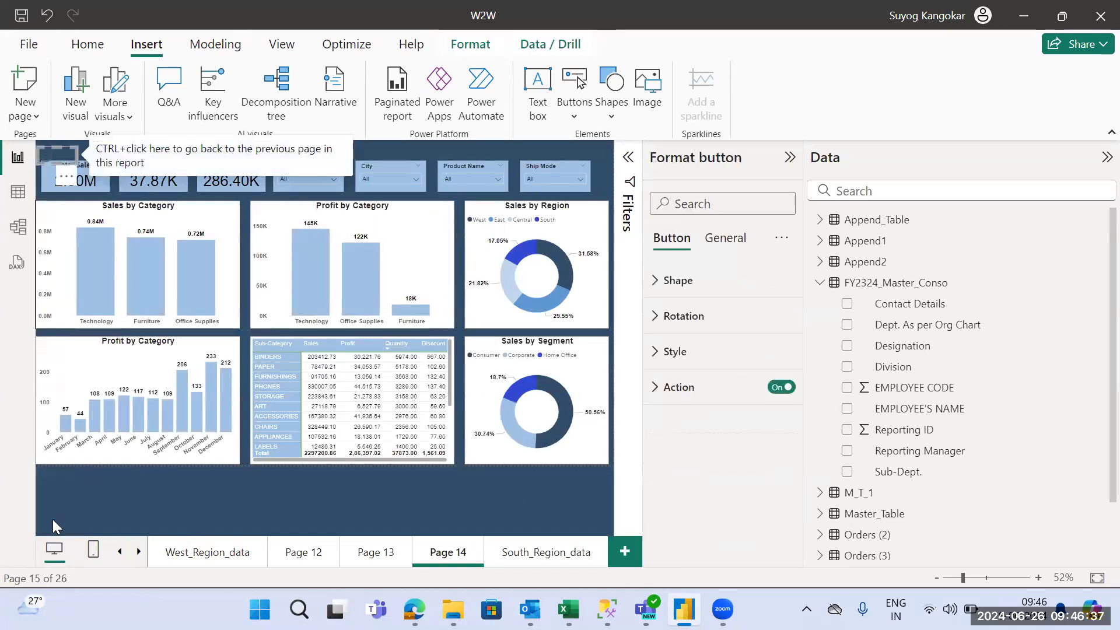
# Move the Back button to the upper-right corner of Page 14 and narrow it to fit beside the title
pyautogui.moveTo(68, 181); pyautogui.dragTo(50, 457)
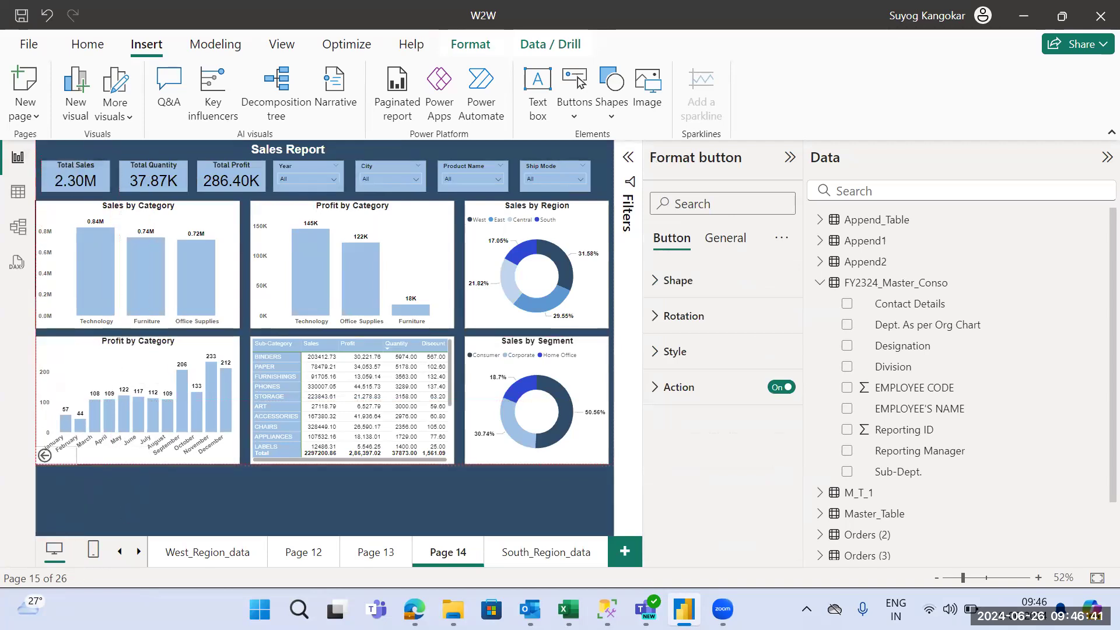
pyautogui.moveTo(170, 380); pyautogui.dragTo(665, 137)
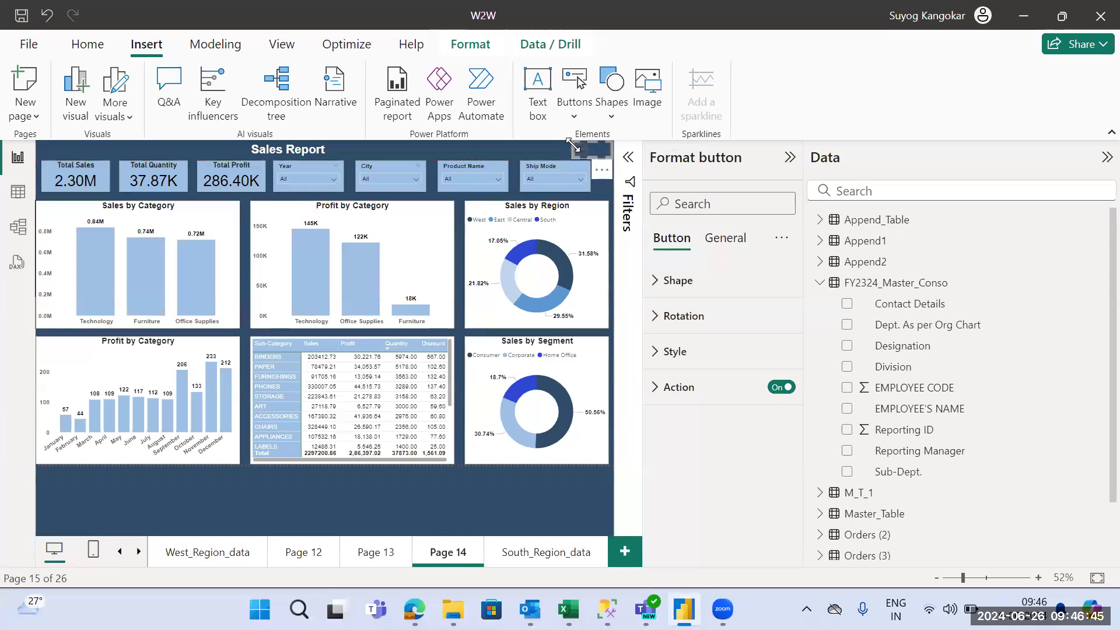
pyautogui.moveTo(568, 146); pyautogui.dragTo(595, 148)
# Turn on the Back button's fill and color it dark navy
pyautogui.click(685, 293)
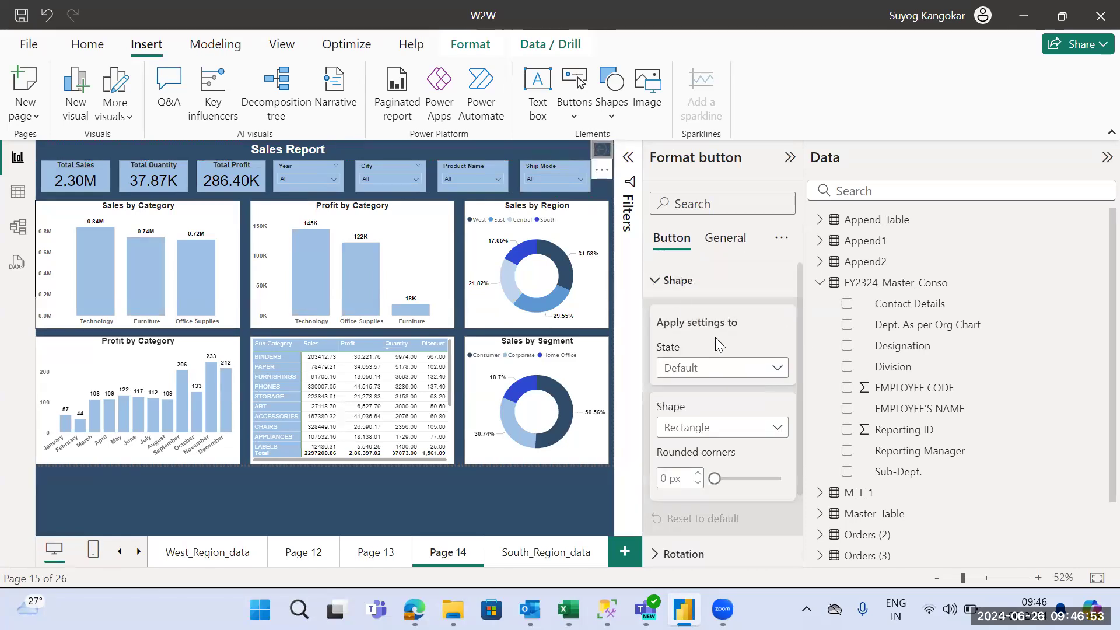
pyautogui.click(670, 287)
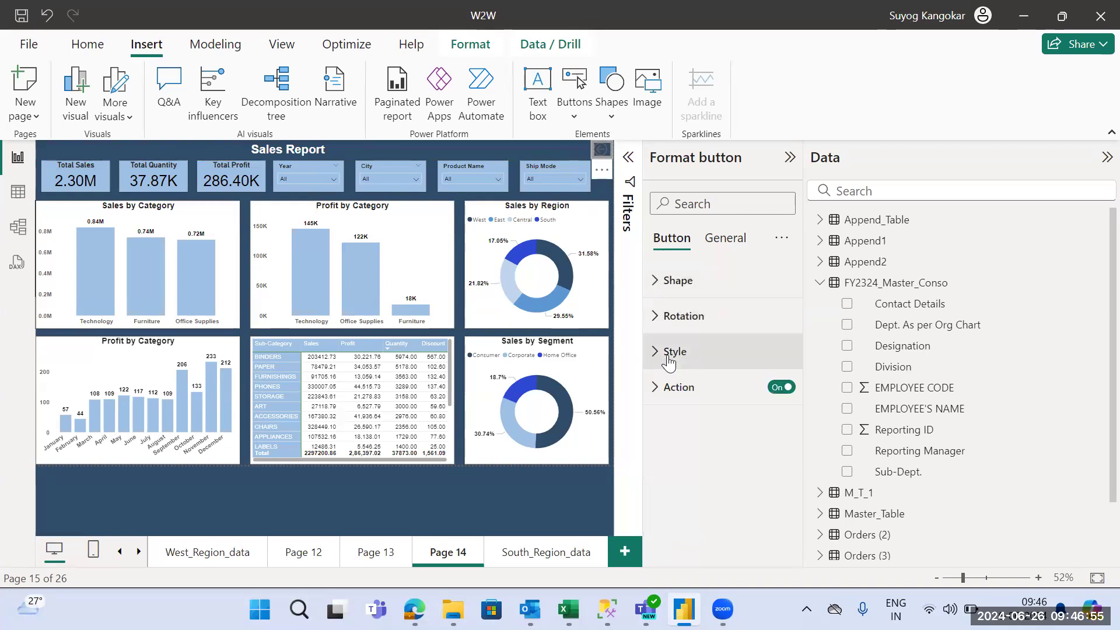
pyautogui.click(669, 362)
pyautogui.moveTo(797, 383); pyautogui.dragTo(813, 523)
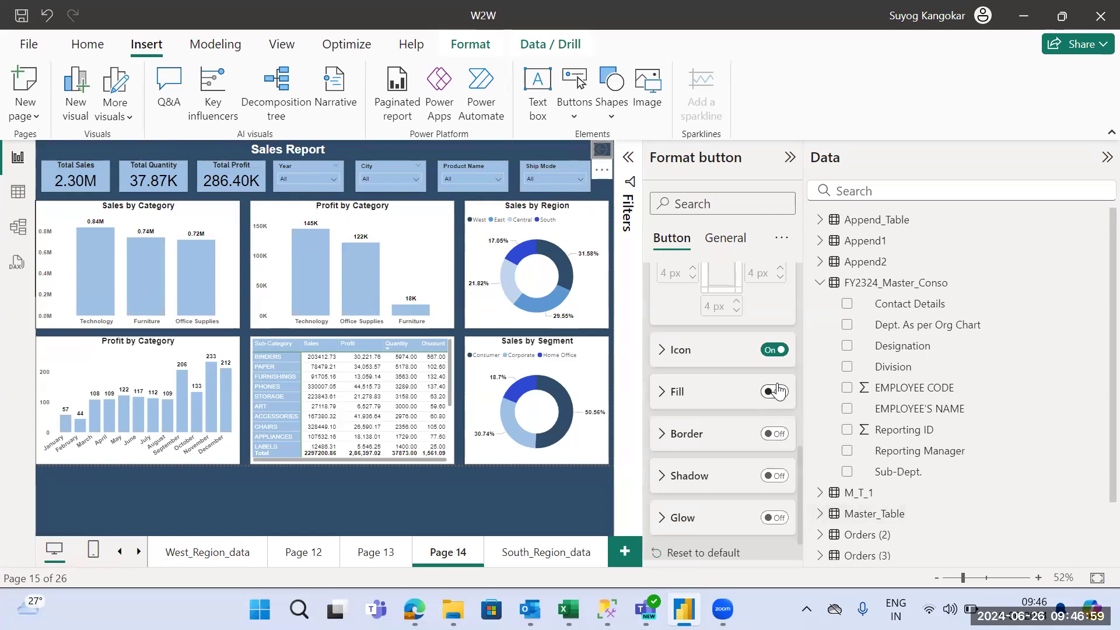
pyautogui.click(747, 390)
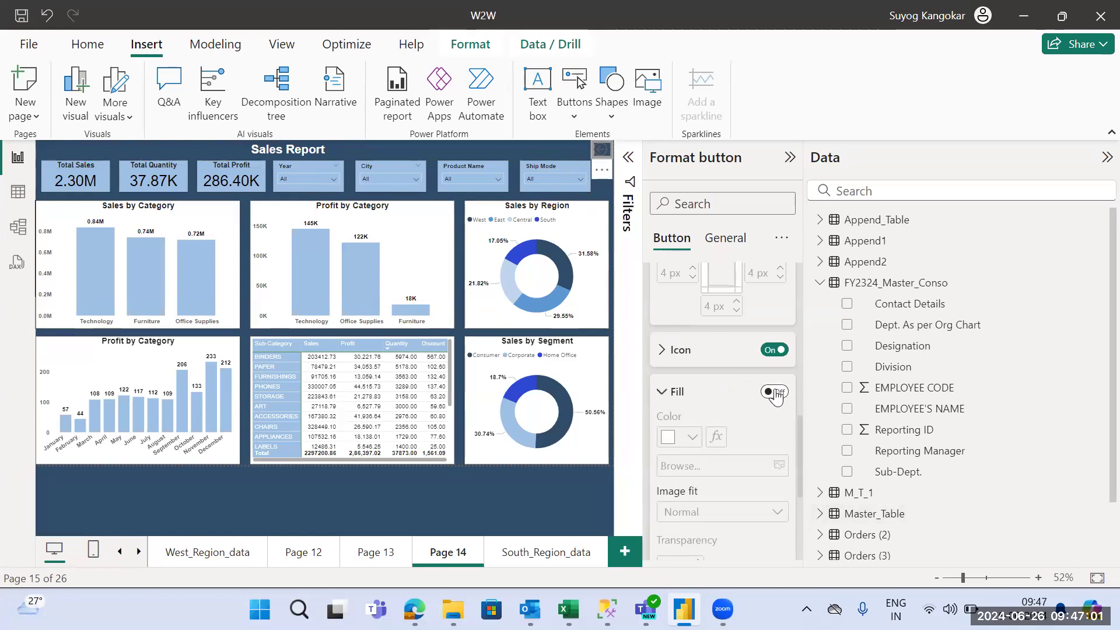
pyautogui.click(775, 391)
pyautogui.click(692, 437)
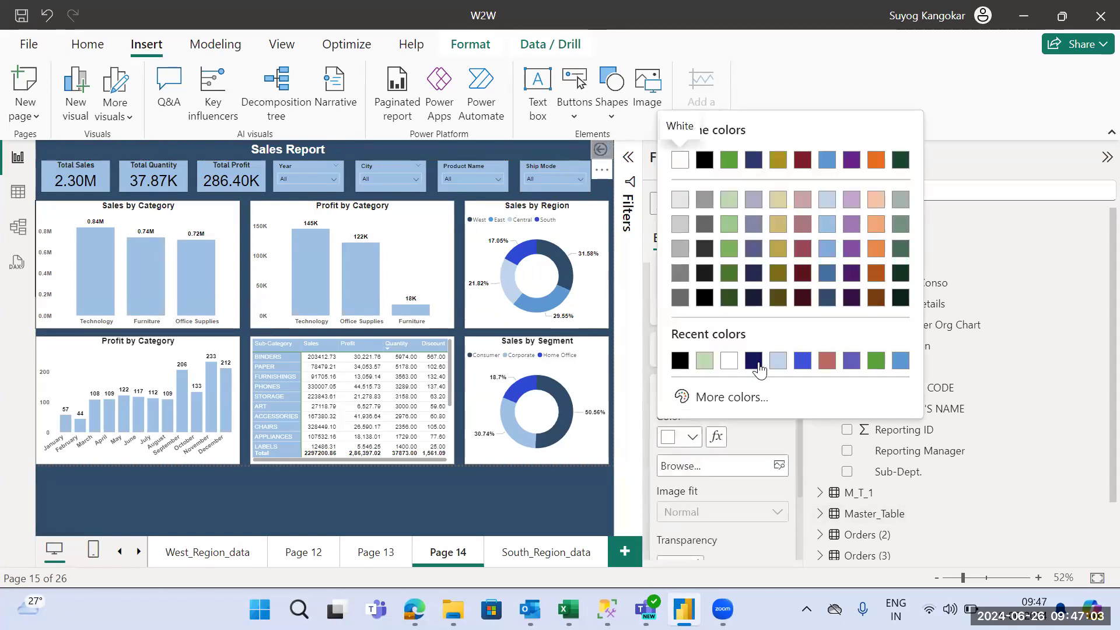
pyautogui.click(754, 361)
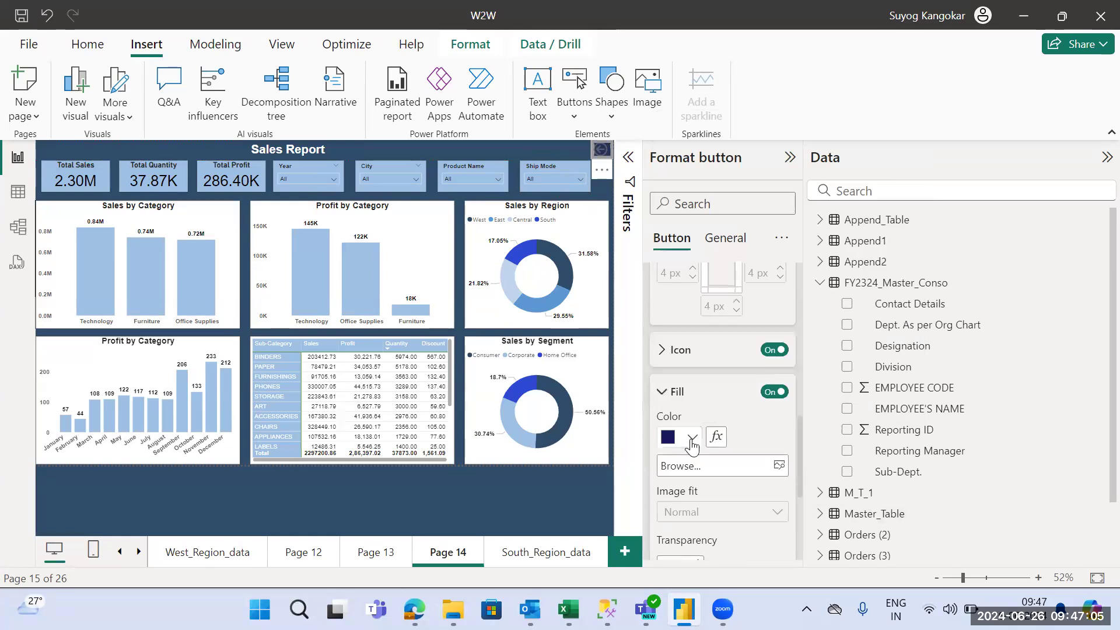
# Change the Back button's fill color to white
pyautogui.click(664, 392)
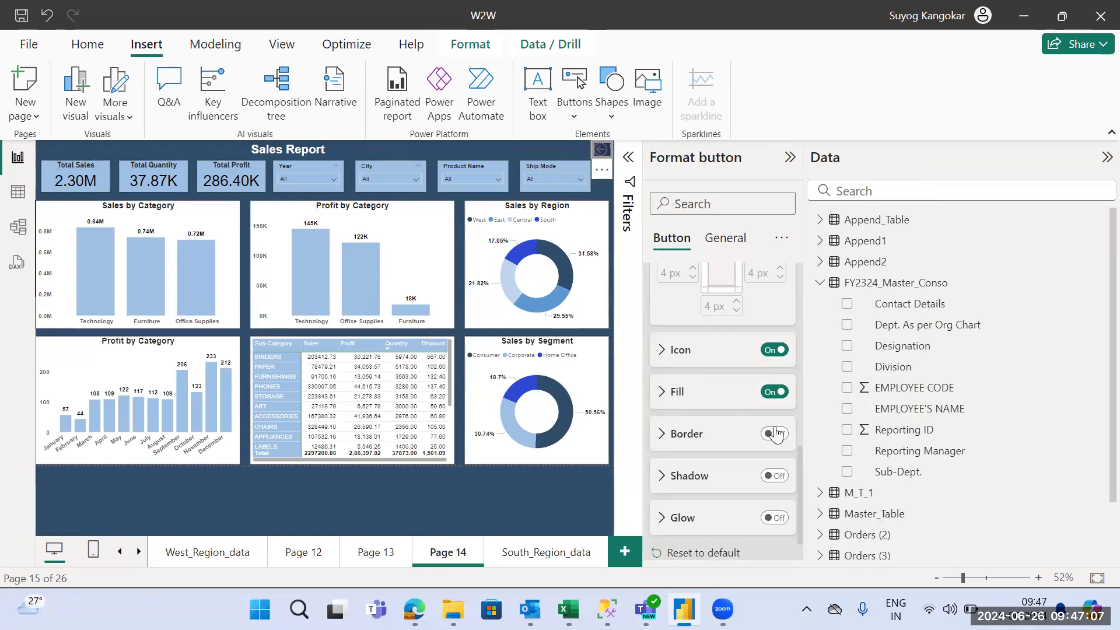
pyautogui.click(671, 390)
pyautogui.click(691, 438)
pyautogui.click(753, 363)
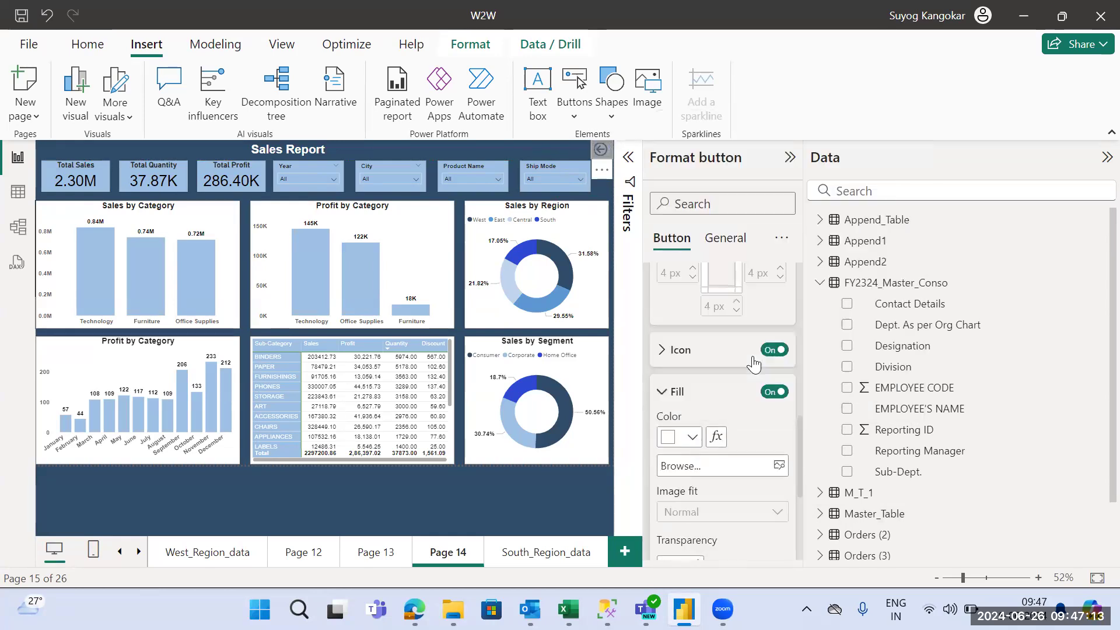
pyautogui.click(663, 393)
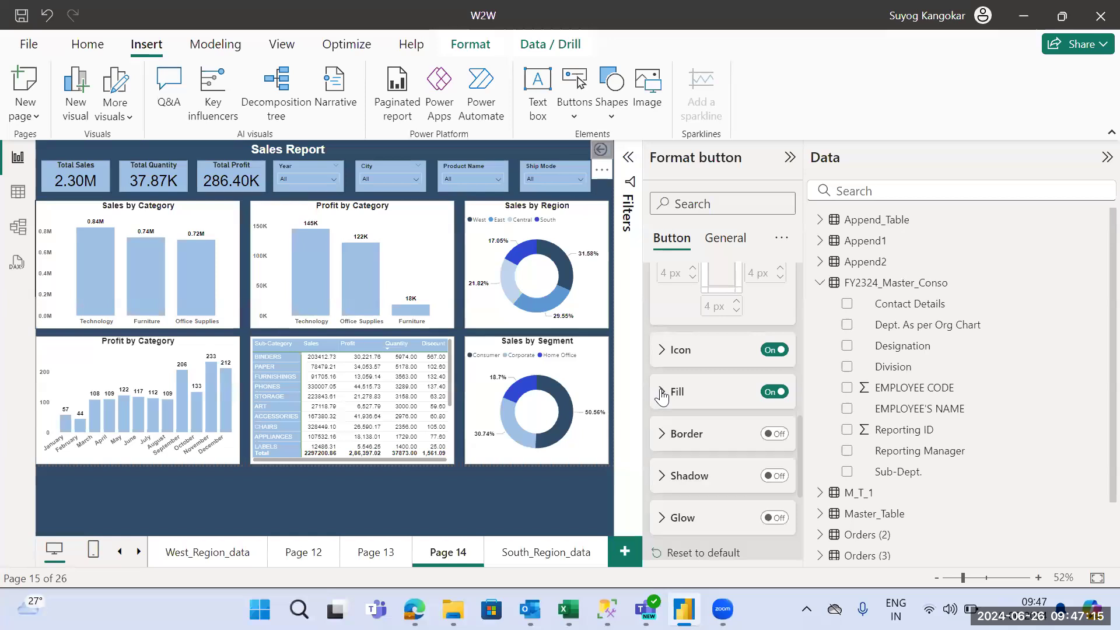
# Set the Back icon's line color to white and collapse the button's formatting settings
pyautogui.click(774, 349)
pyautogui.click(774, 350)
pyautogui.click(689, 354)
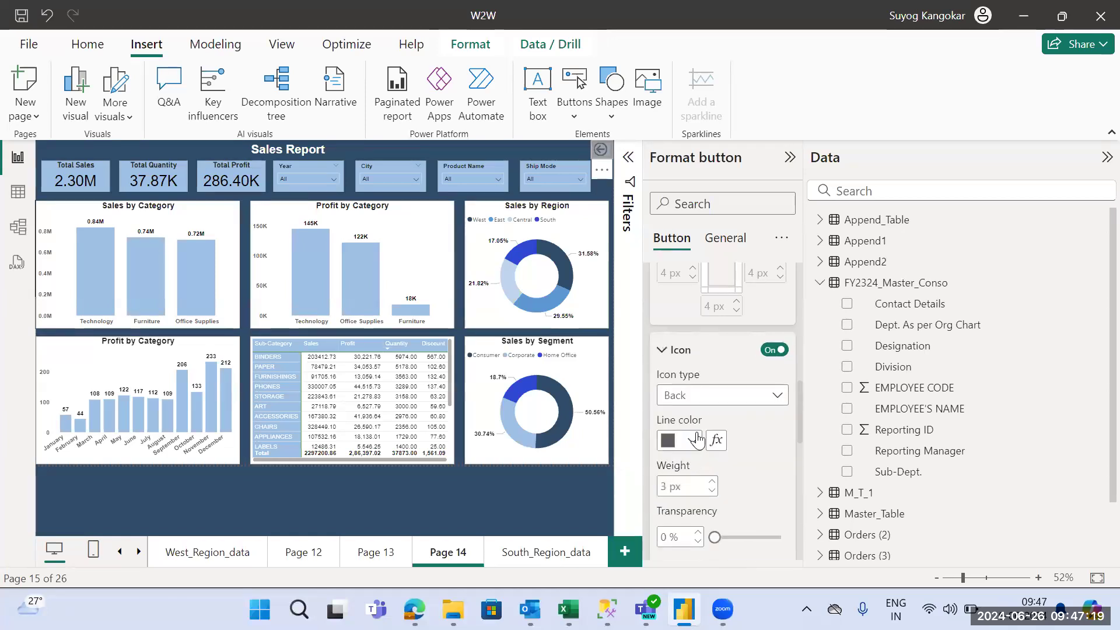
pyautogui.click(692, 441)
pyautogui.click(680, 365)
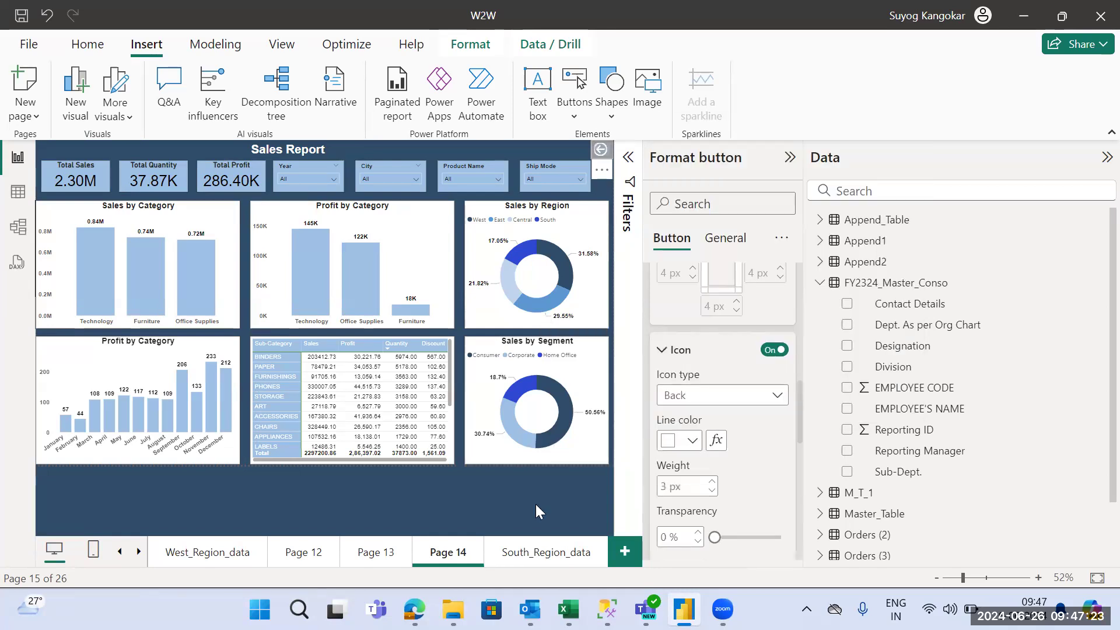
pyautogui.click(790, 157)
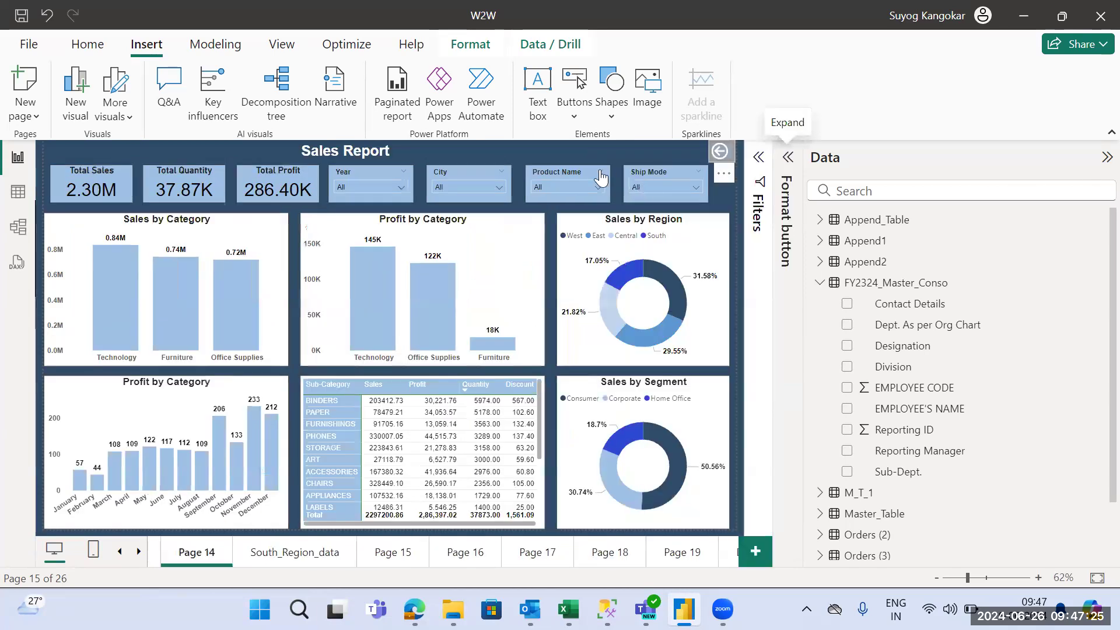
pyautogui.click(484, 148)
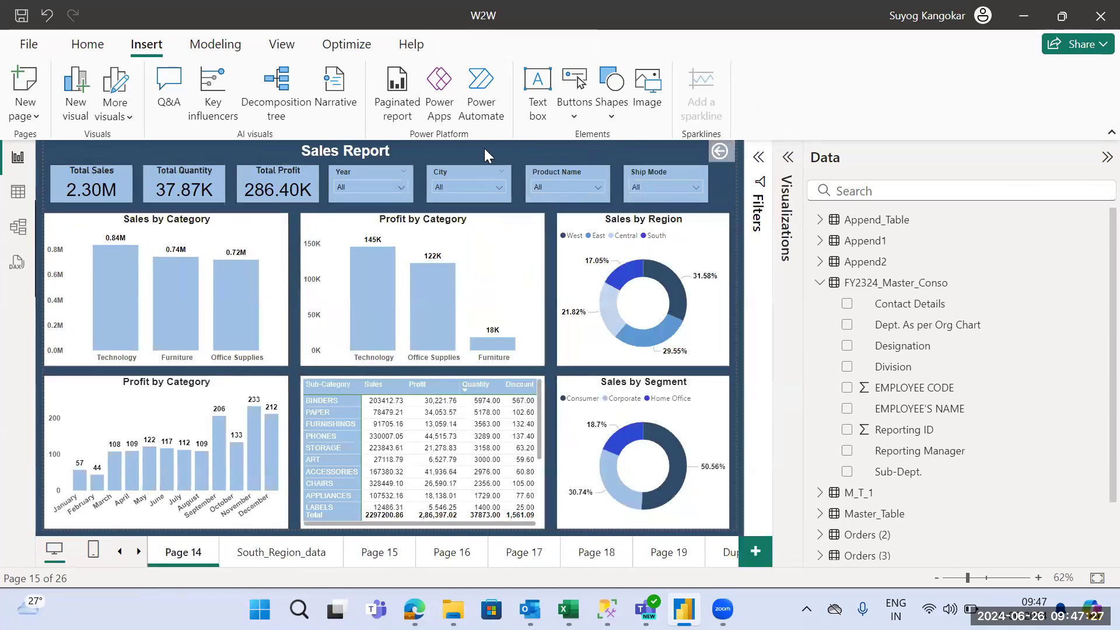
# View South_Region_data and Page 14, and try the Go South View button on West_Region_data
pyautogui.click(295, 553)
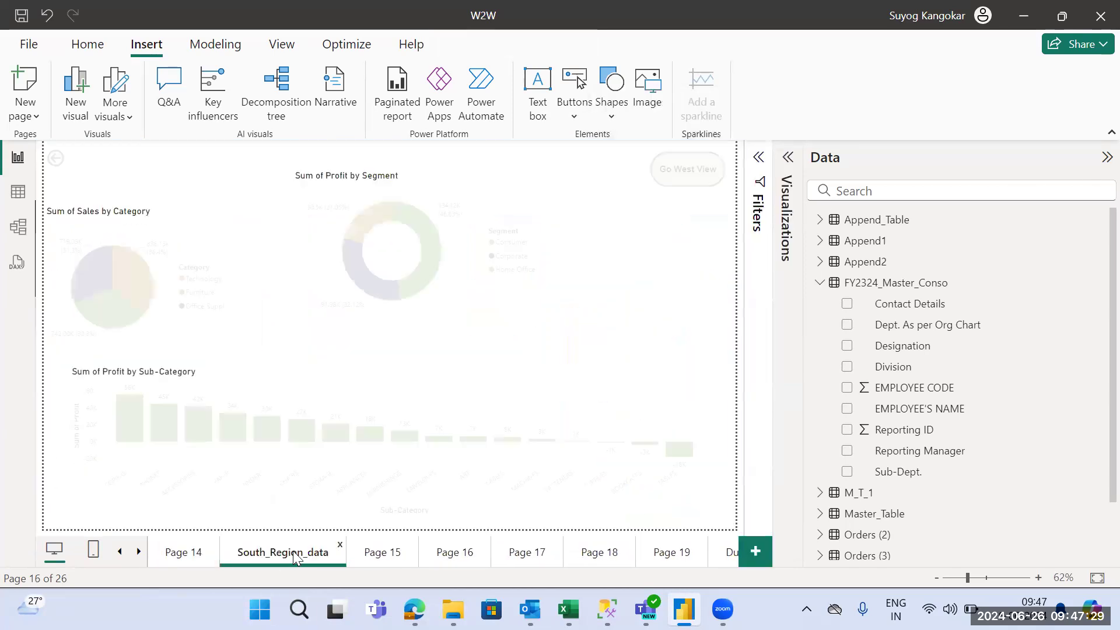
pyautogui.click(187, 558)
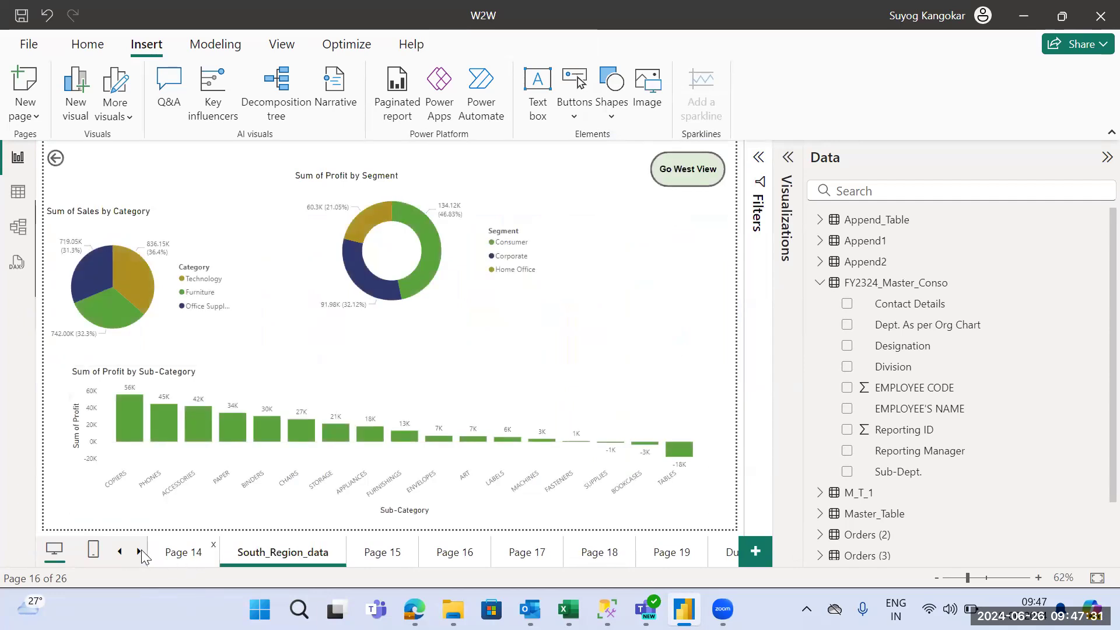
pyautogui.click(116, 555)
pyautogui.click(115, 555)
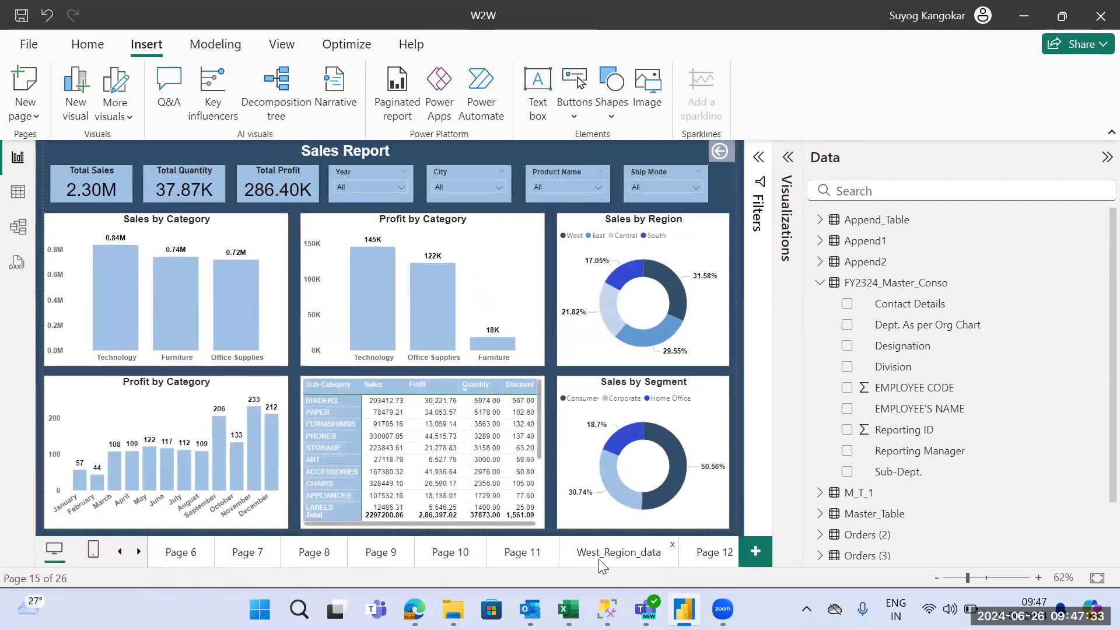
pyautogui.click(598, 558)
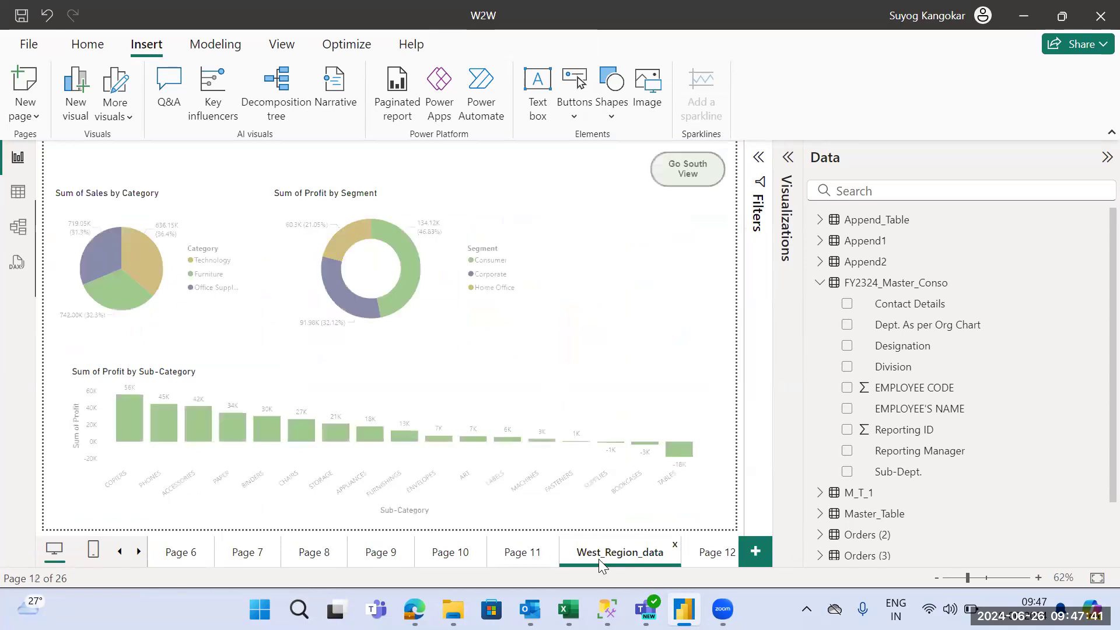
pyautogui.keyDown('ctrl'); pyautogui.click(688, 169); pyautogui.keyUp('ctrl')
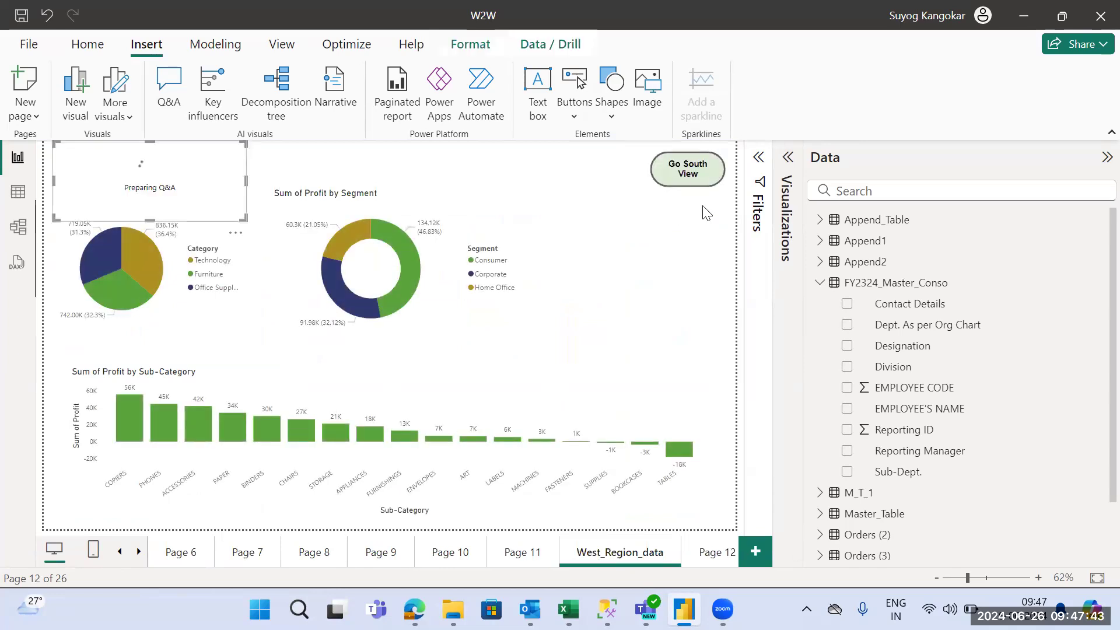
# Visit Page 10 and go back to the Sales Report on Page 14
pyautogui.click(516, 553)
pyautogui.click(472, 552)
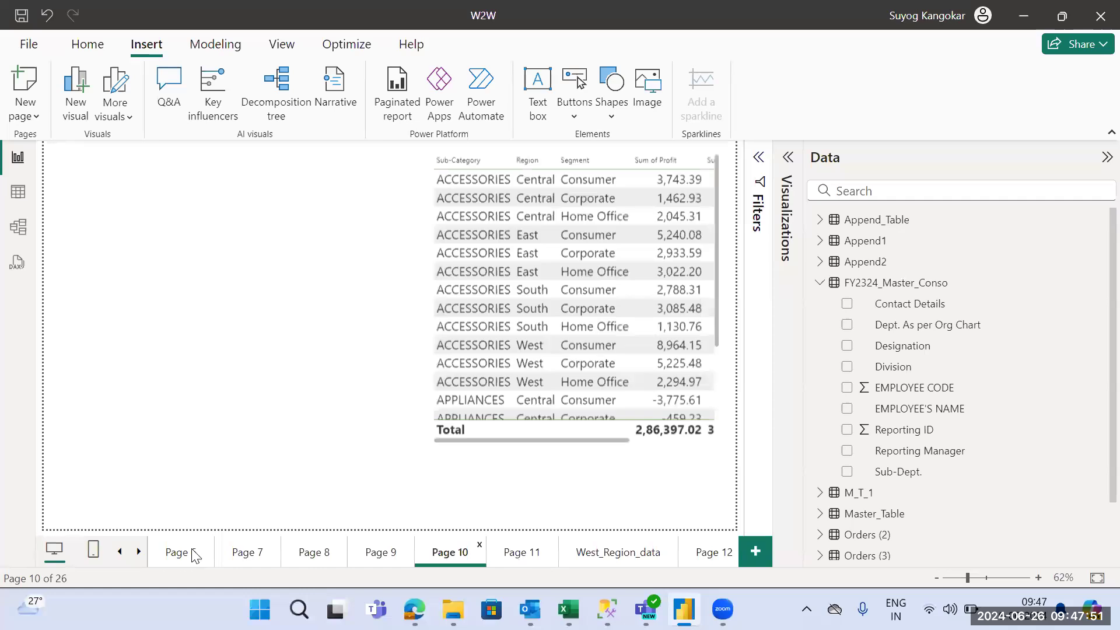
pyautogui.click(138, 552)
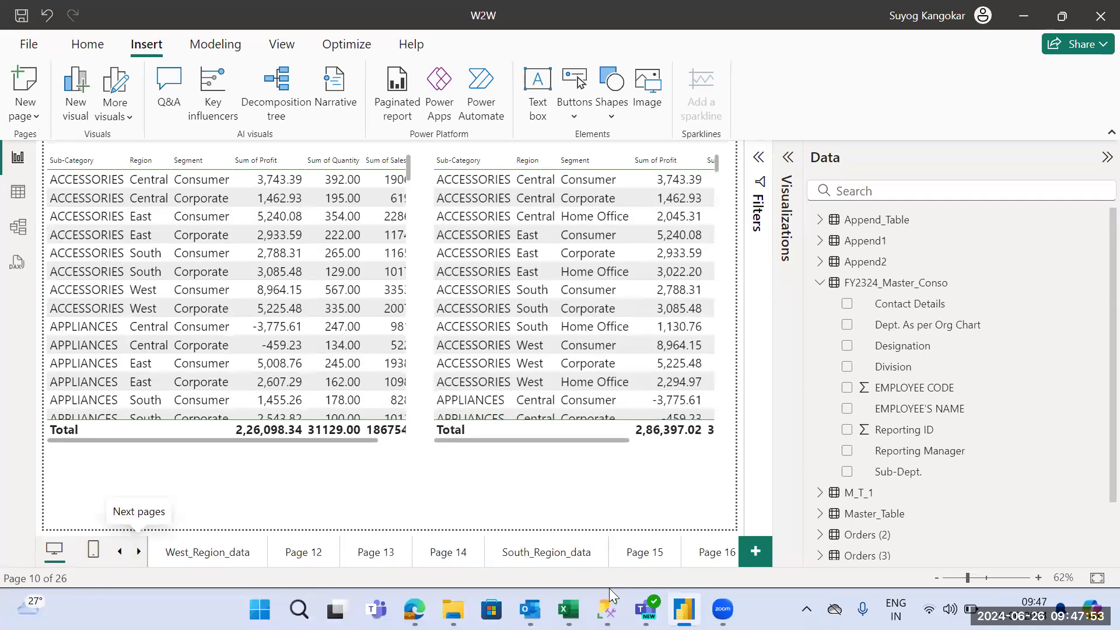
pyautogui.click(453, 559)
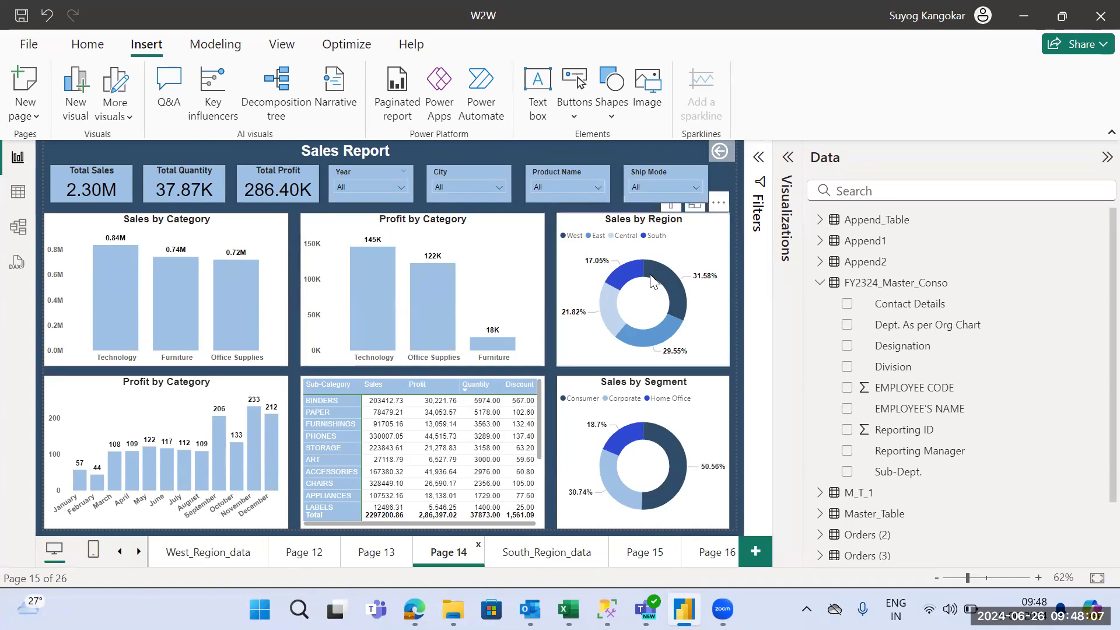
# Highlight South in the Sales by Region donut, and test the Back buttons on South_Region_data and Page 14
pyautogui.click(623, 272)
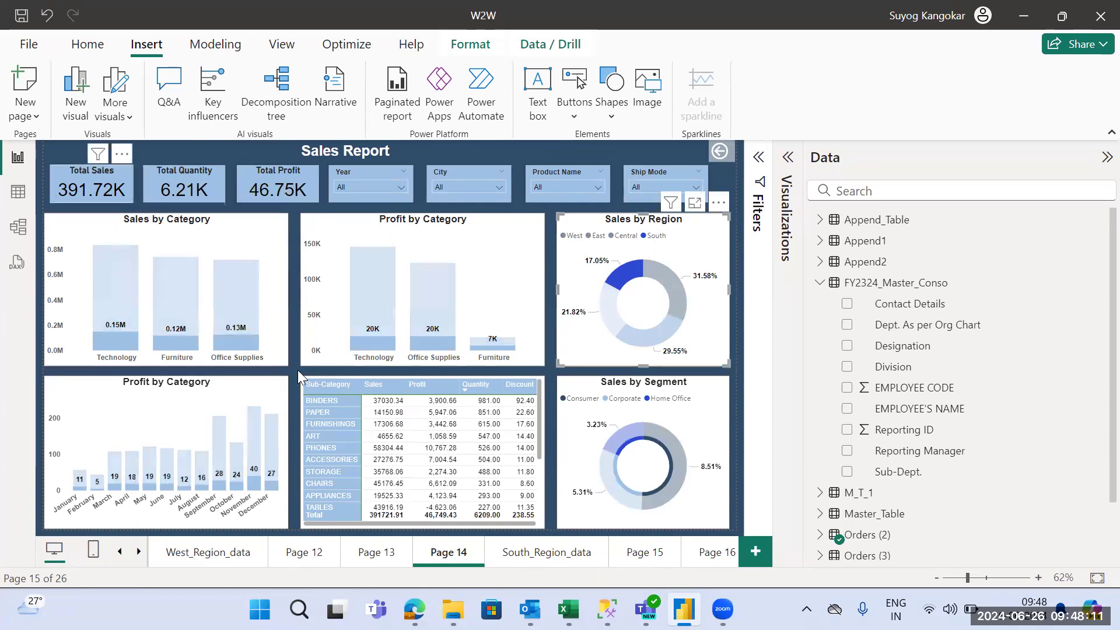
pyautogui.click(527, 557)
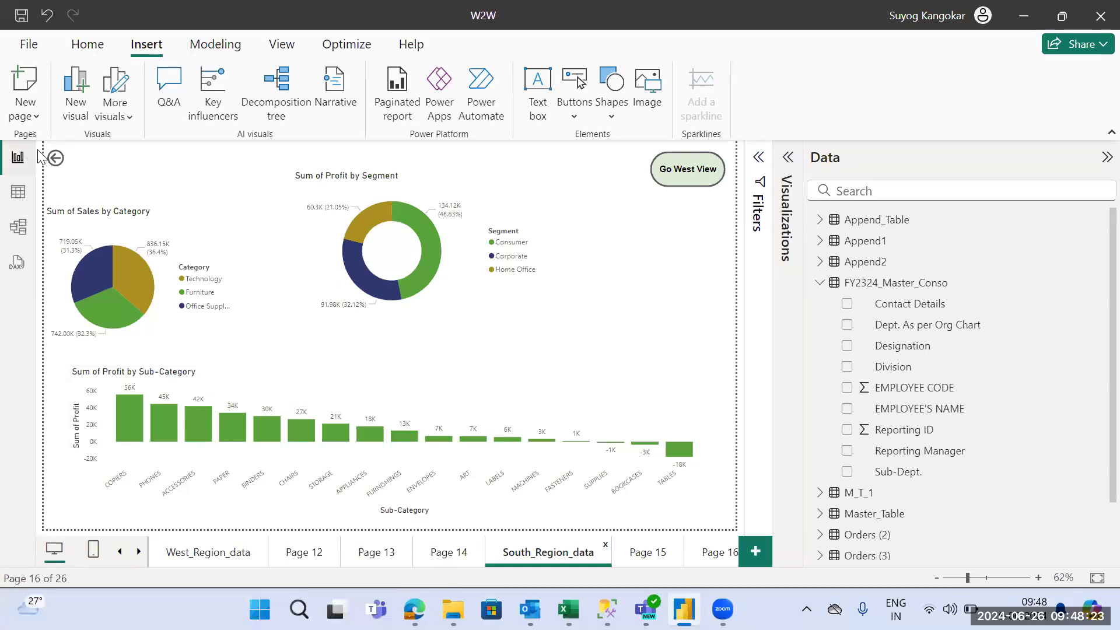
pyautogui.keyDown('ctrl'); pyautogui.click(56, 158); pyautogui.keyUp('ctrl')
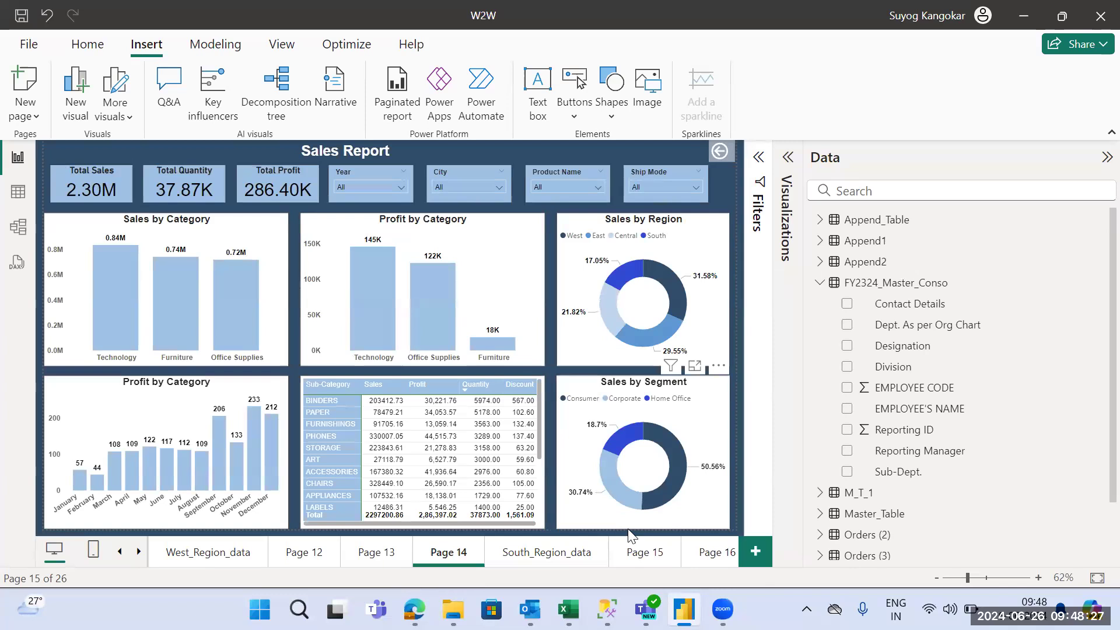
pyautogui.keyDown('ctrl'); pyautogui.click(720, 153); pyautogui.keyUp('ctrl')
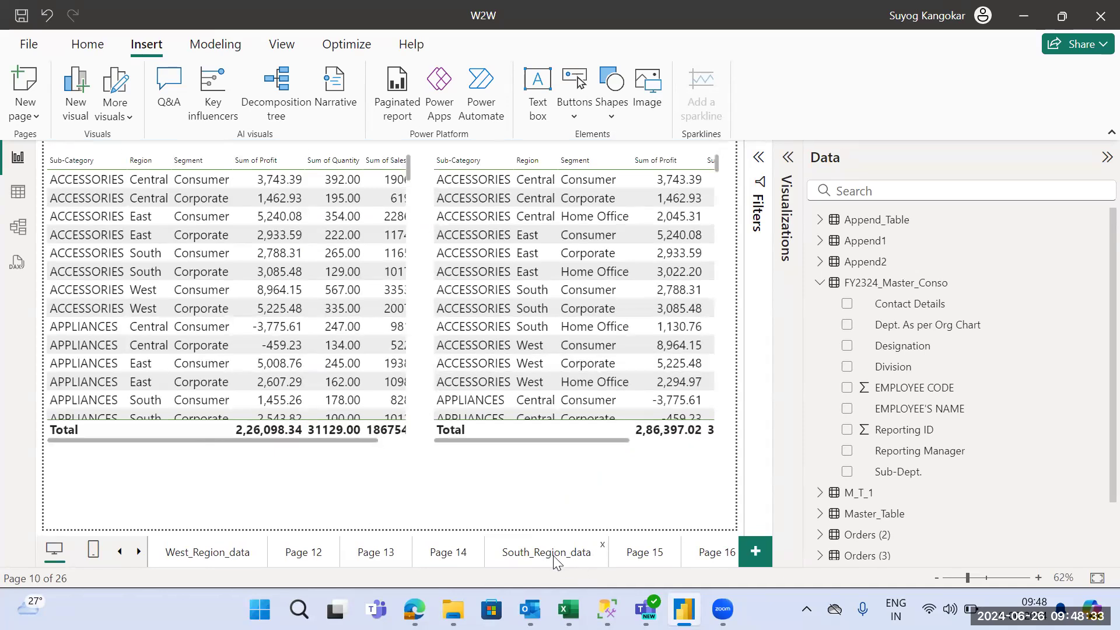
# Test South_Region_data's Go West View and Back buttons, ending on Page 14
pyautogui.click(532, 557)
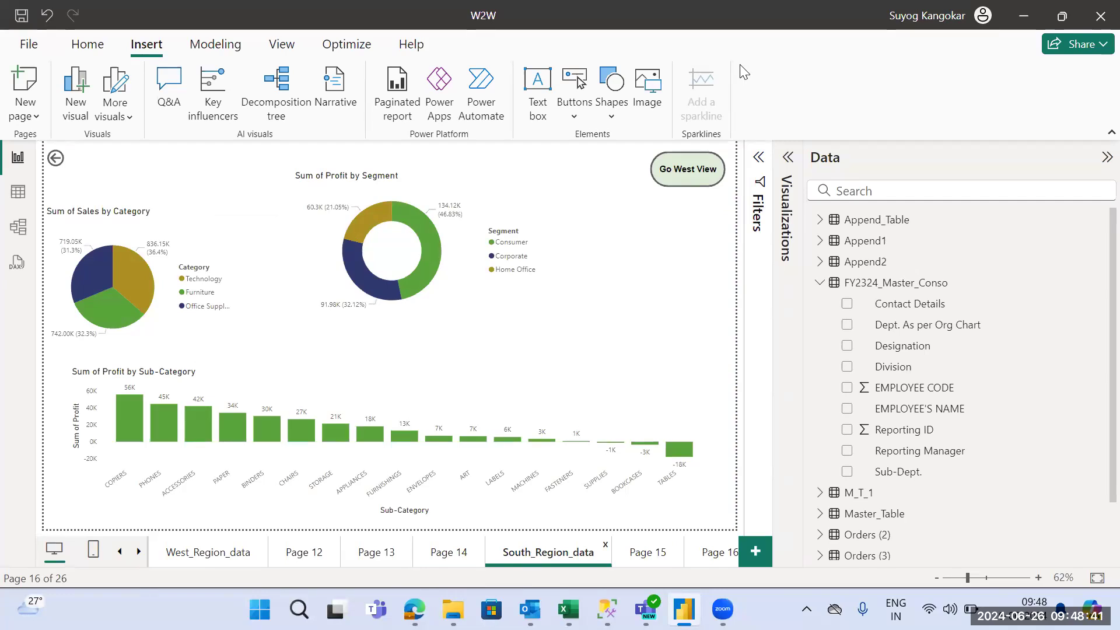
pyautogui.keyDown('ctrl'); pyautogui.click(691, 170); pyautogui.keyUp('ctrl')
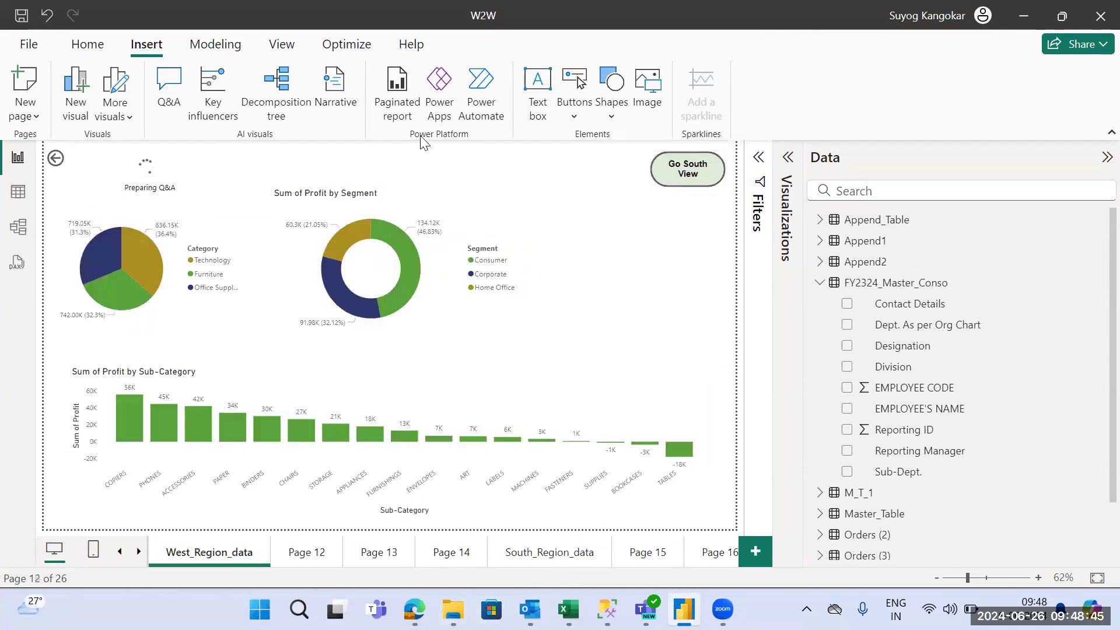
pyautogui.click(529, 555)
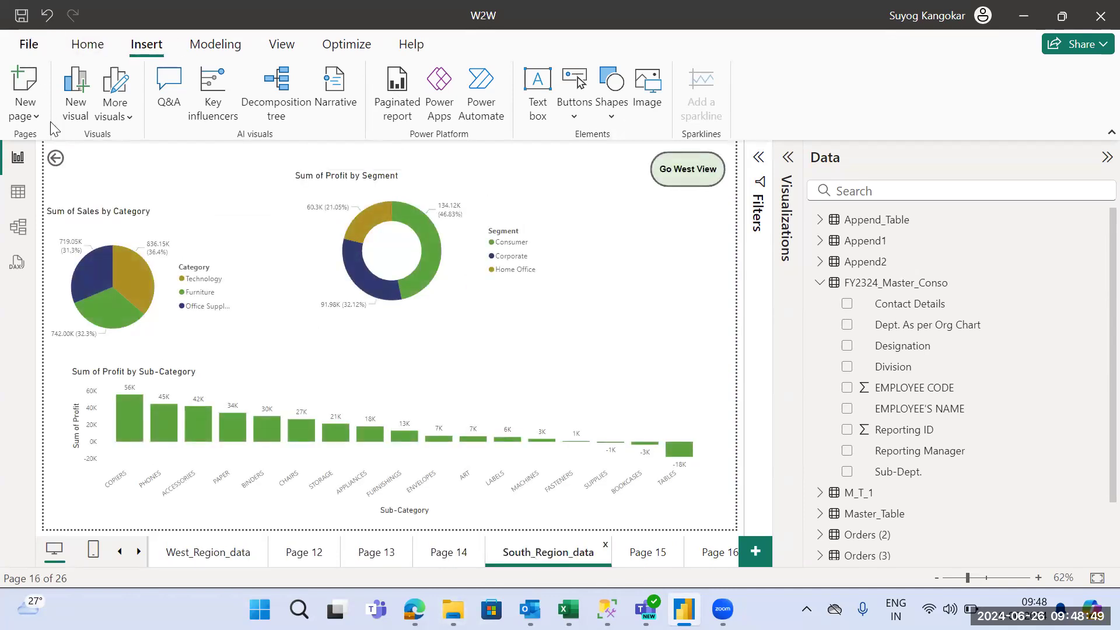
pyautogui.keyDown('ctrl'); pyautogui.click(56, 159); pyautogui.keyUp('ctrl')
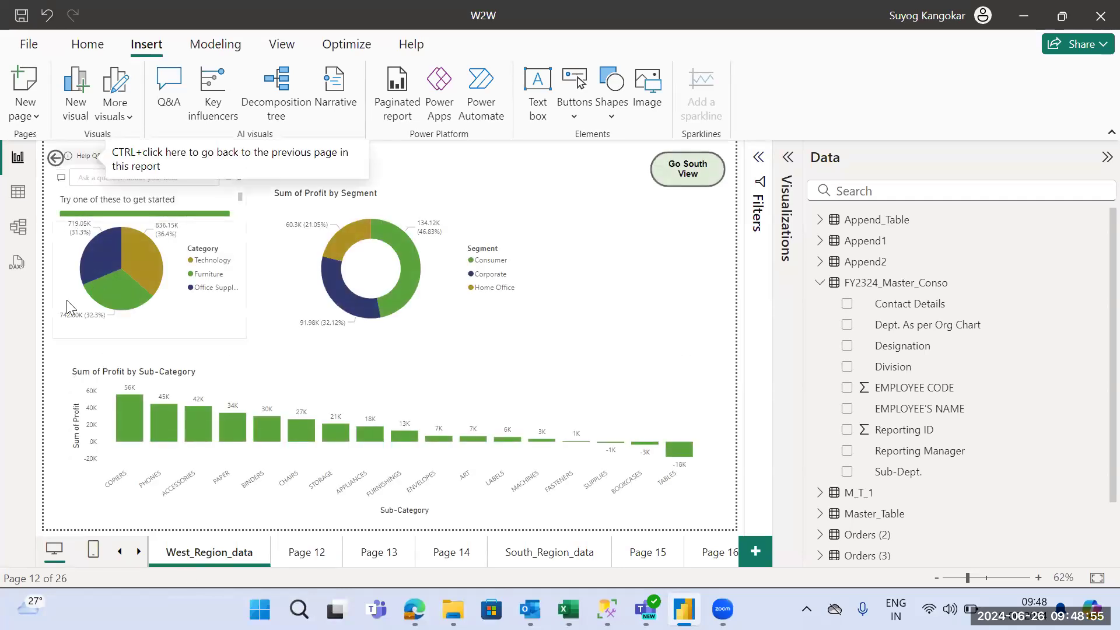
pyautogui.click(451, 556)
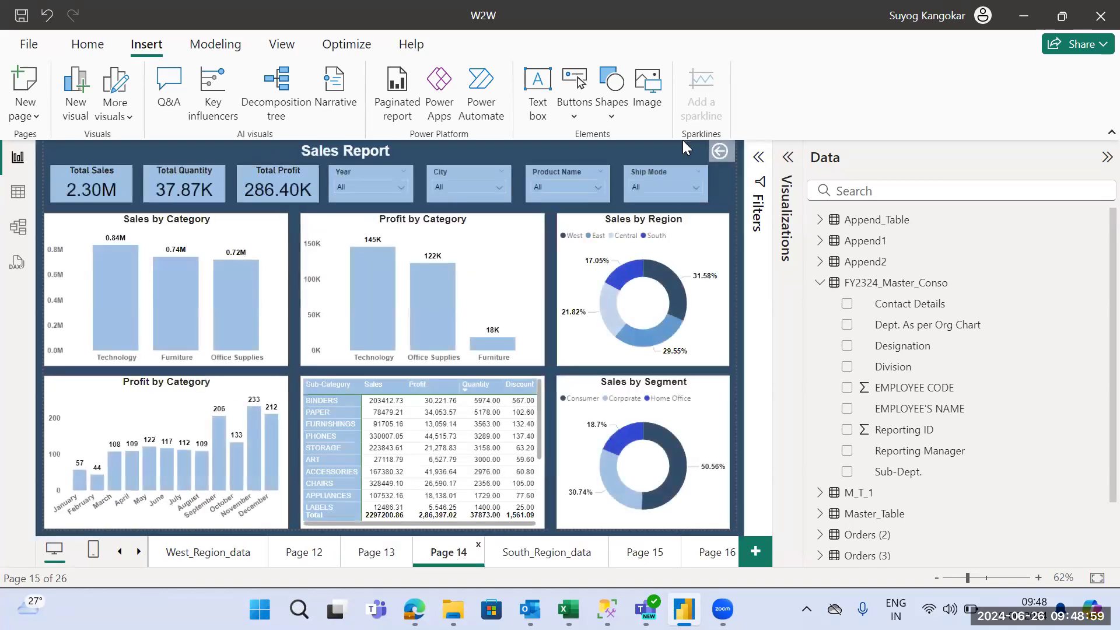
# Delete the stray Q&A visual from West_Region_data and follow that page's Back button to Page 14
pyautogui.click(194, 556)
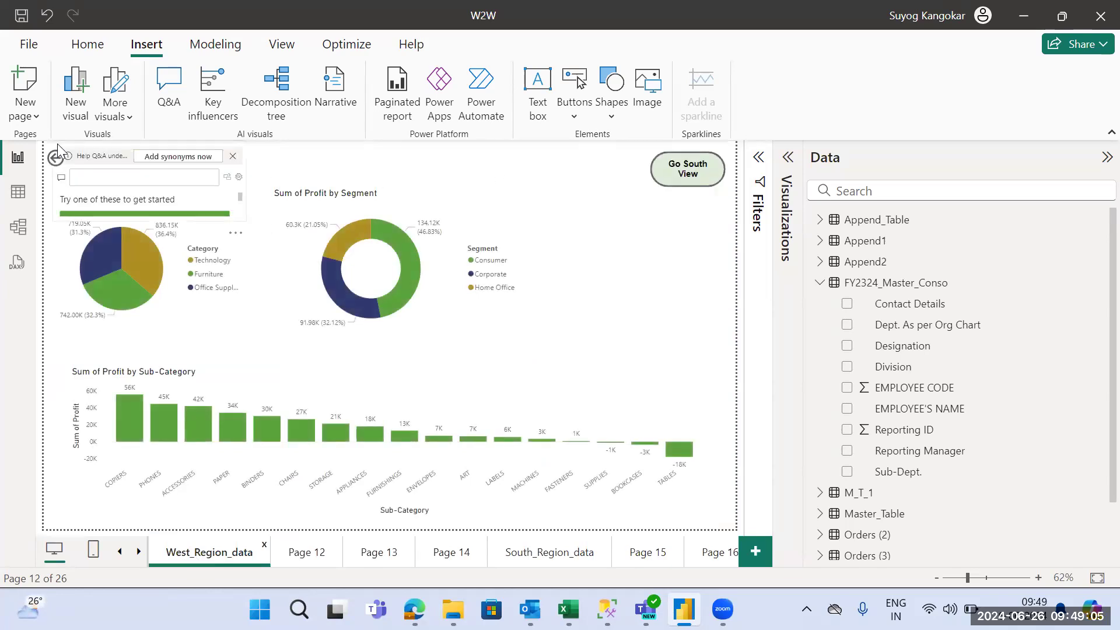
pyautogui.click(128, 173)
pyautogui.press('Delete')
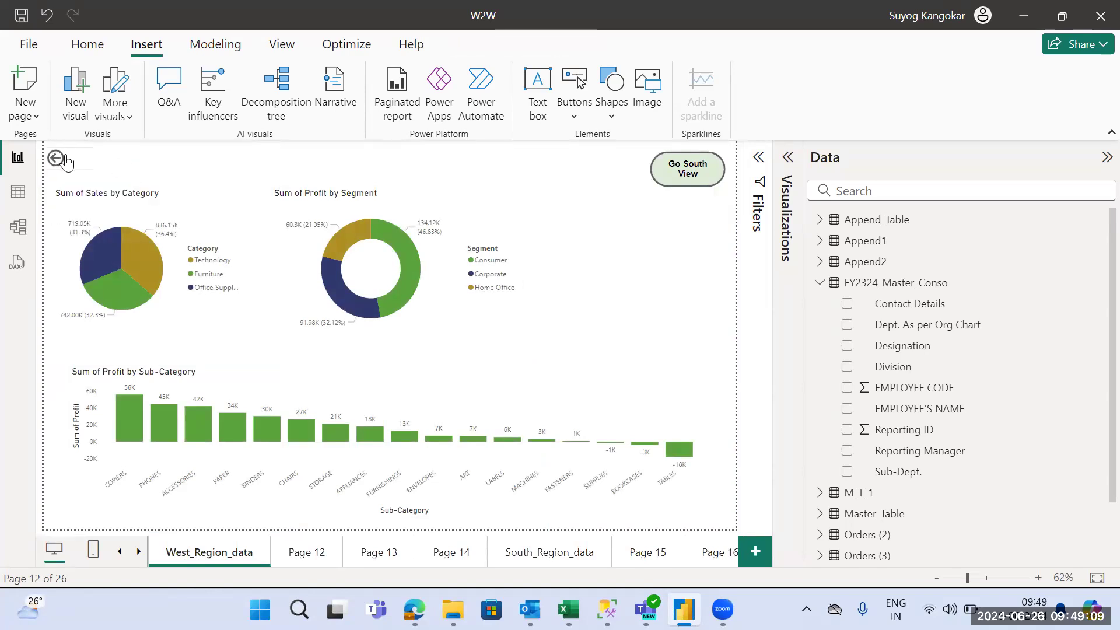
pyautogui.keyDown('ctrl'); pyautogui.click(56, 159); pyautogui.keyUp('ctrl')
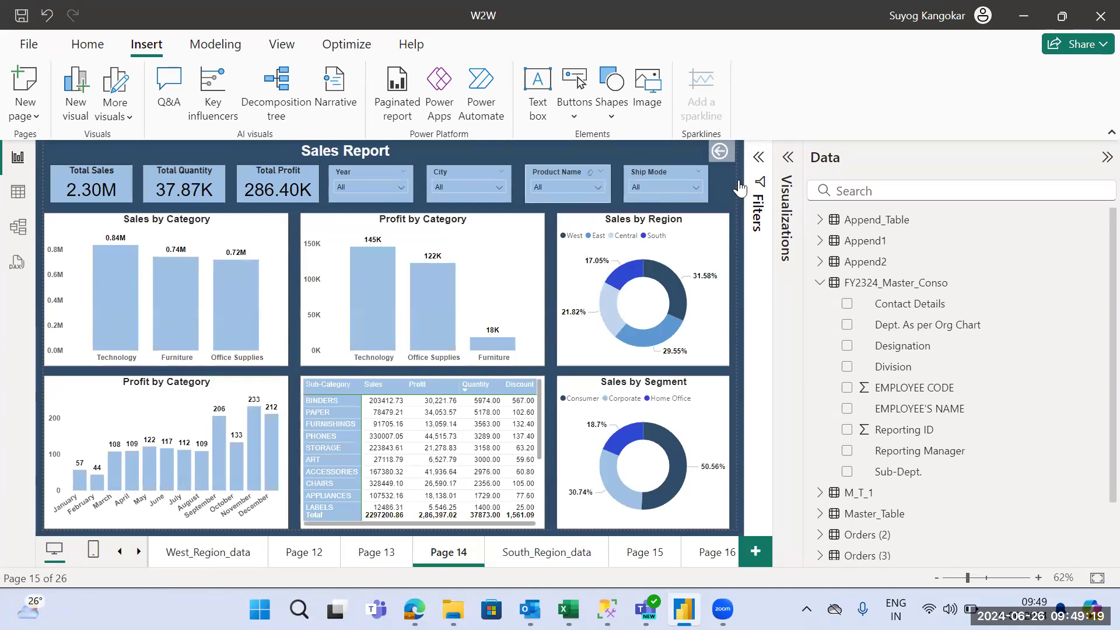
# Check South_Region_data and Page 16, then open the empty Page 19 and view the available button types
pyautogui.click(552, 559)
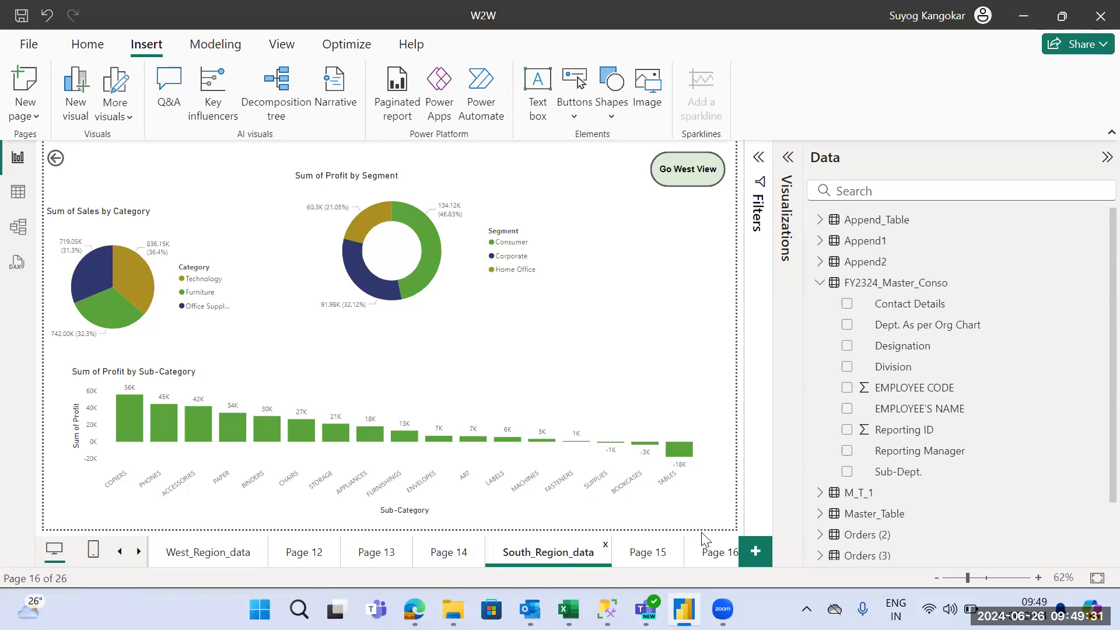
pyautogui.click(729, 555)
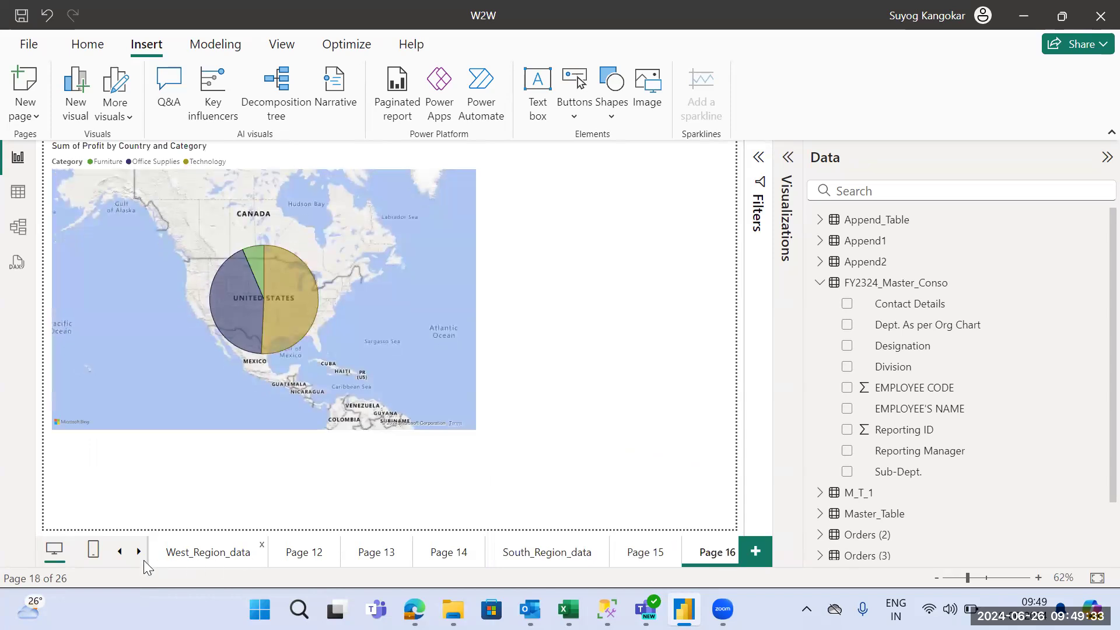
pyautogui.click(138, 551)
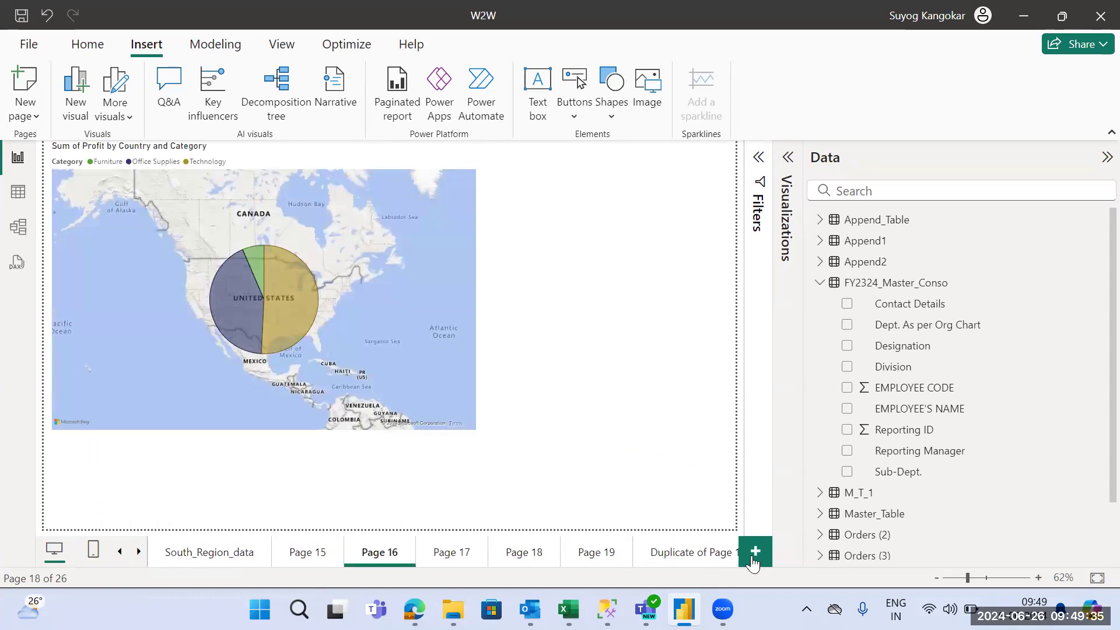
pyautogui.click(605, 554)
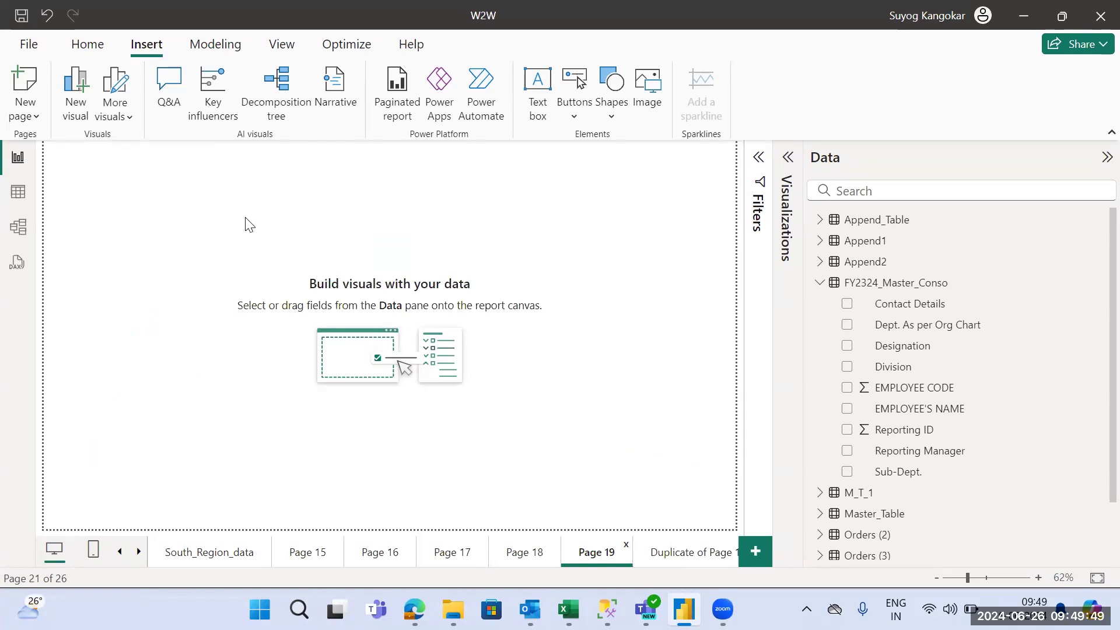
pyautogui.click(577, 116)
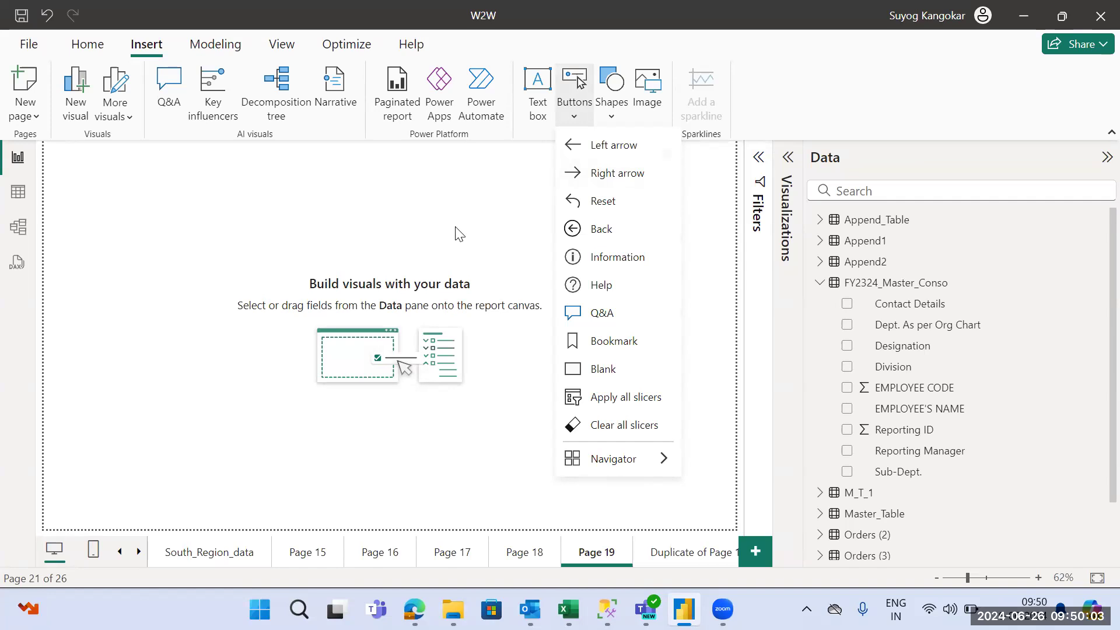
# Look through the report pages from South_Region_data to Duplicate of Page 17
pyautogui.click(211, 561)
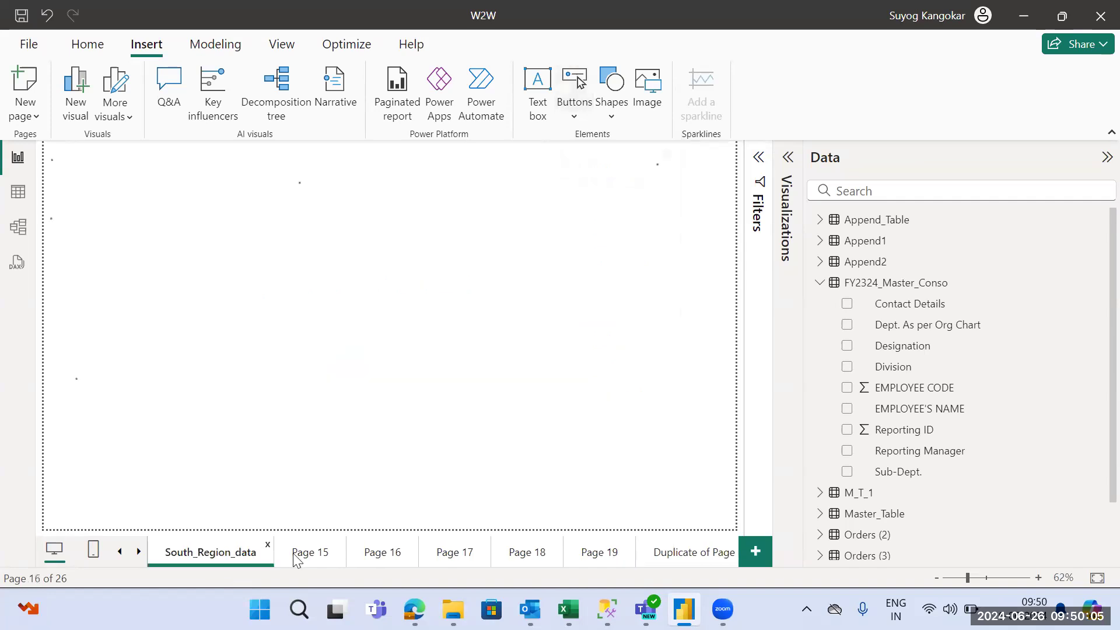
pyautogui.click(296, 556)
pyautogui.click(380, 557)
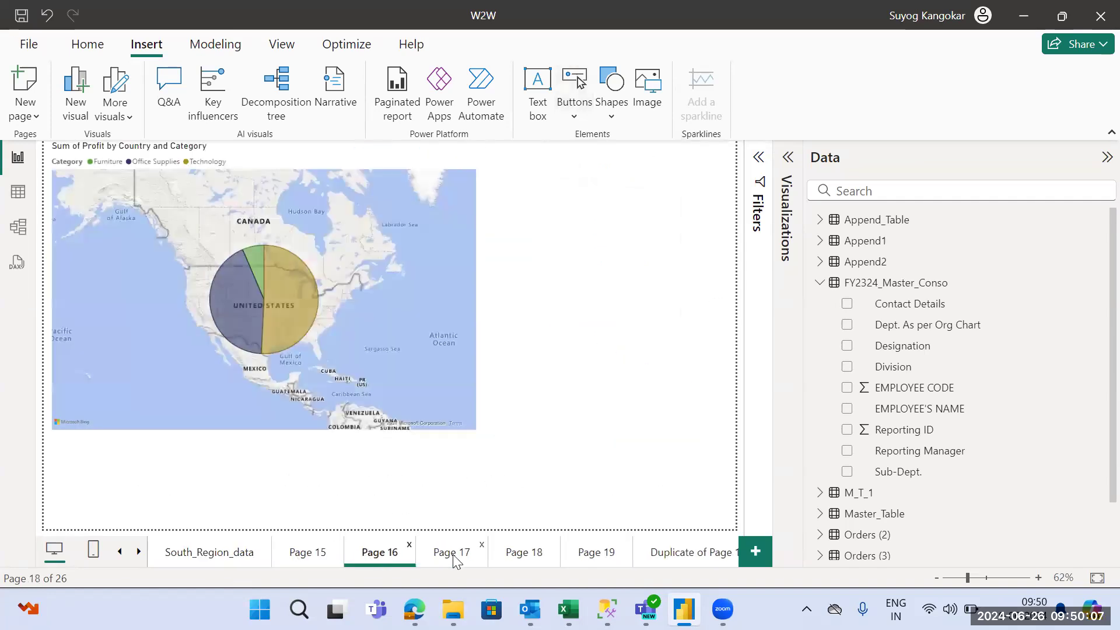
pyautogui.click(453, 554)
pyautogui.click(525, 557)
pyautogui.click(607, 558)
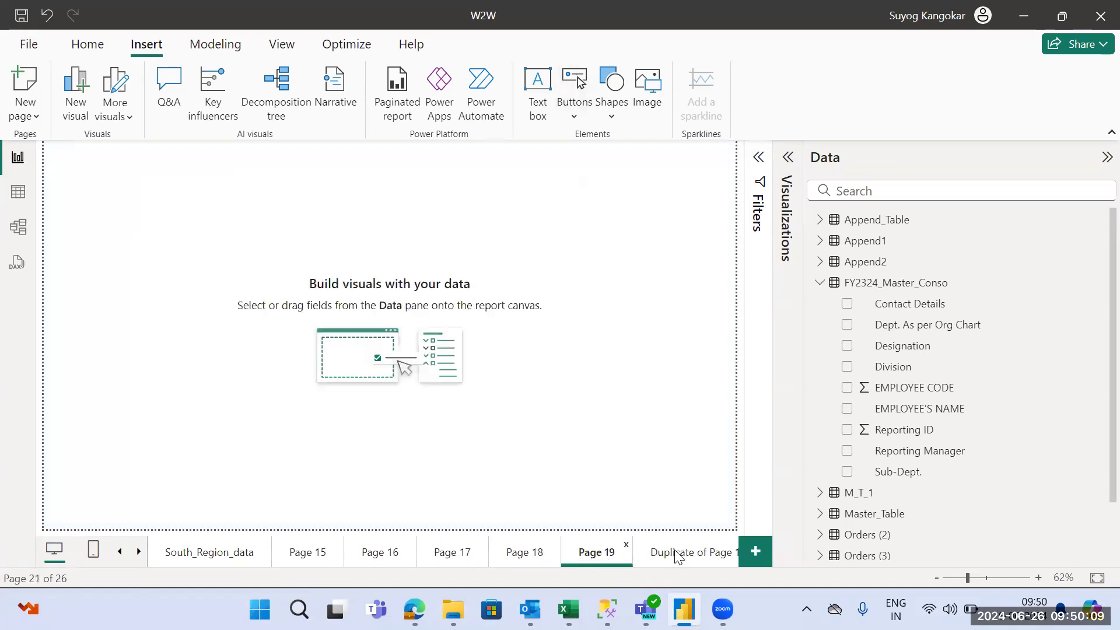
pyautogui.click(676, 557)
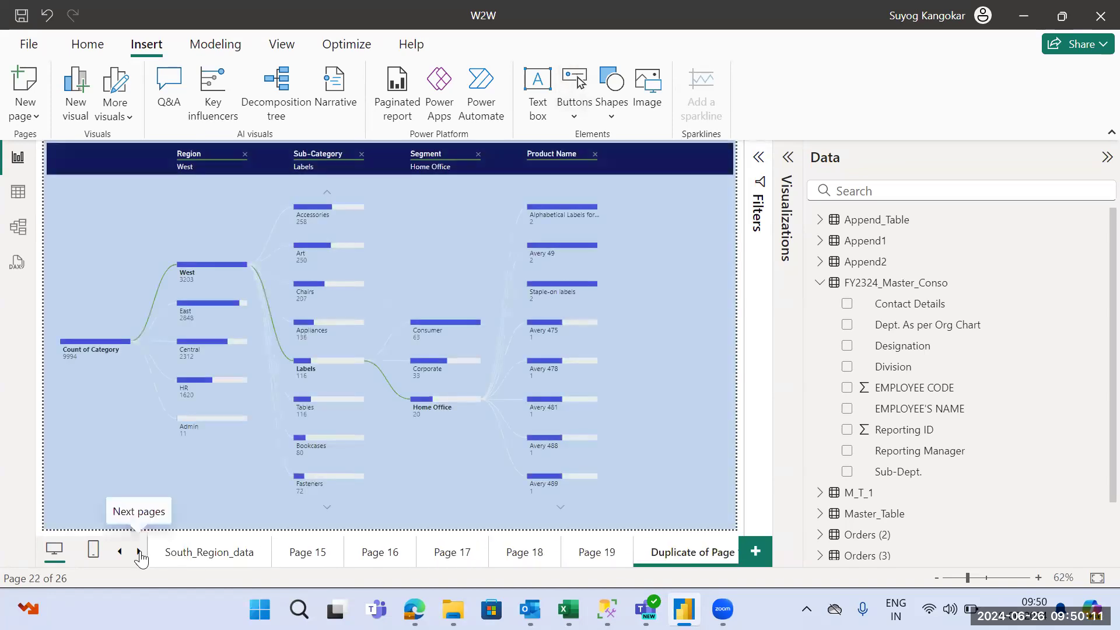
pyautogui.click(139, 552)
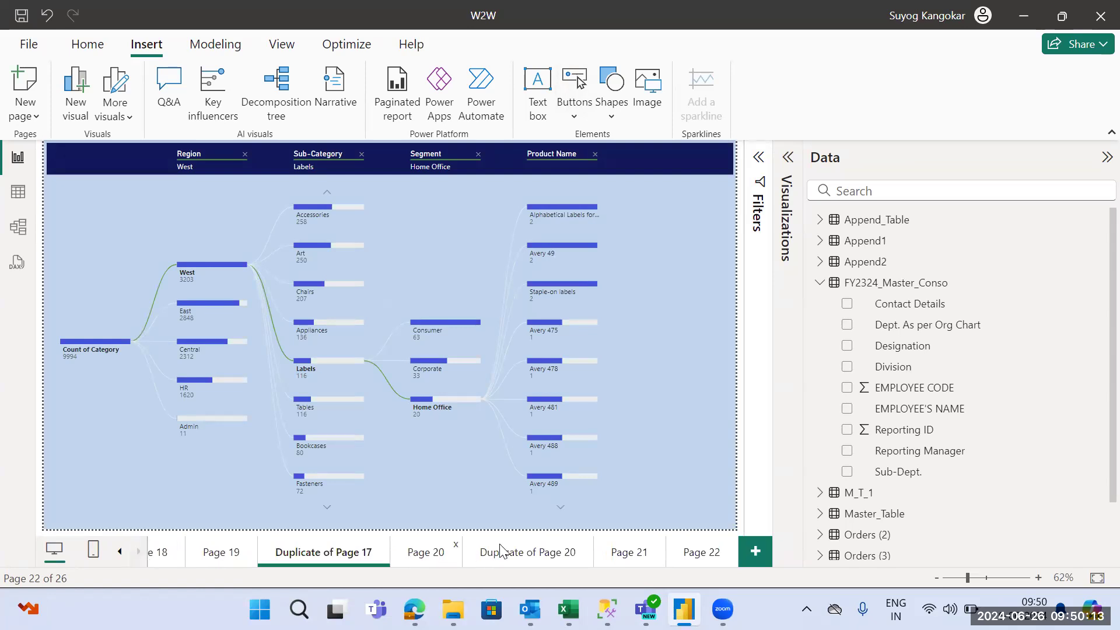
pyautogui.click(119, 552)
pyautogui.click(119, 551)
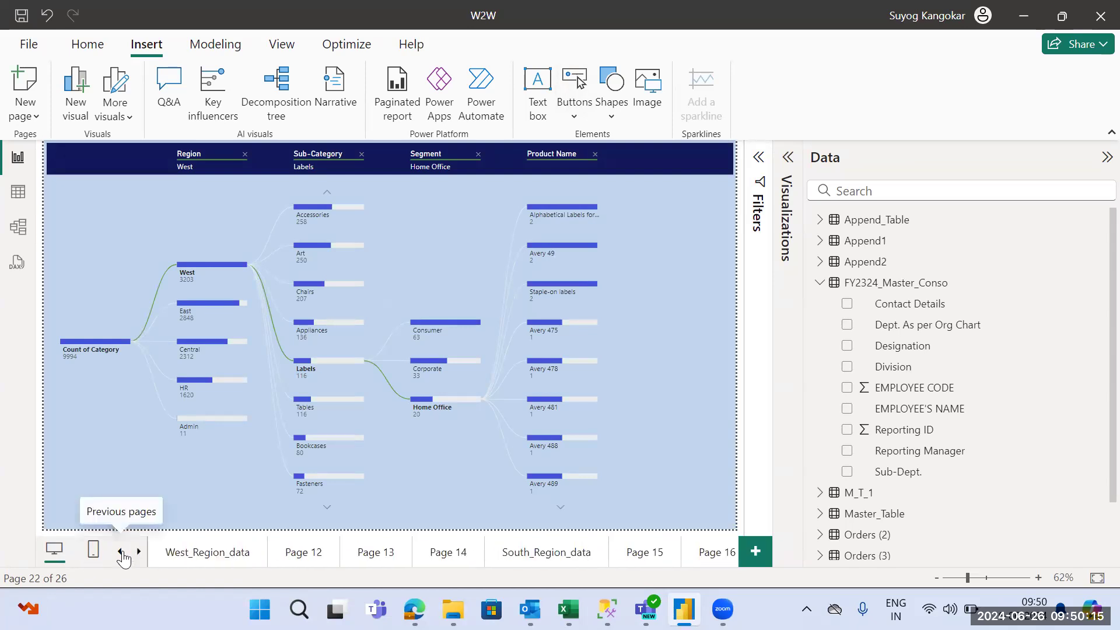
# Examine the style settings of the Go West View button on South_Region_data, including its text and fill
pyautogui.click(575, 553)
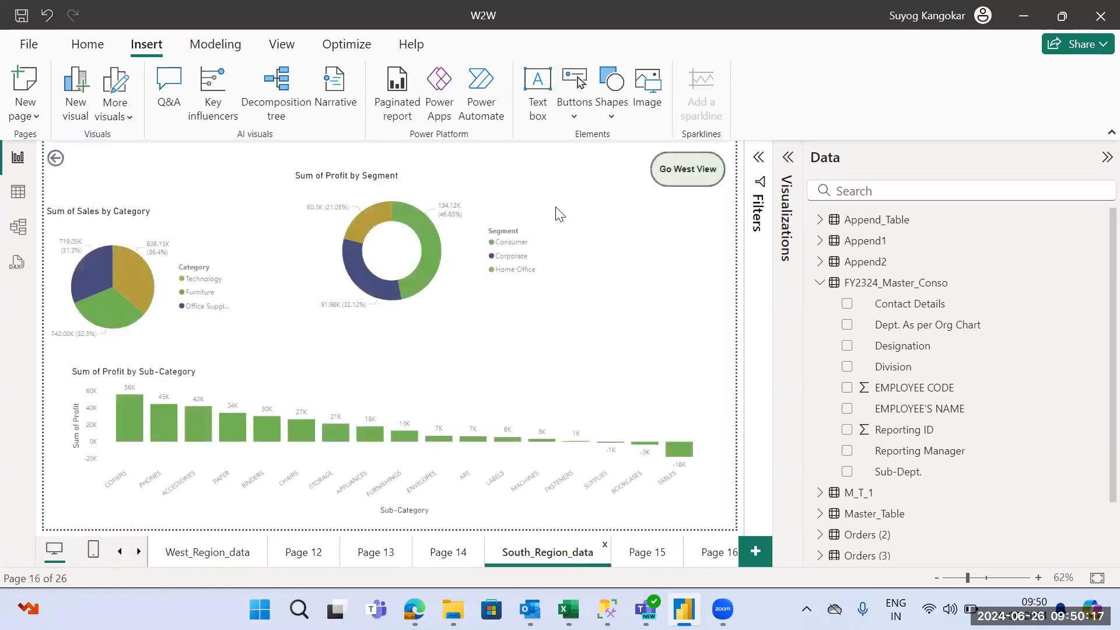
pyautogui.click(720, 182)
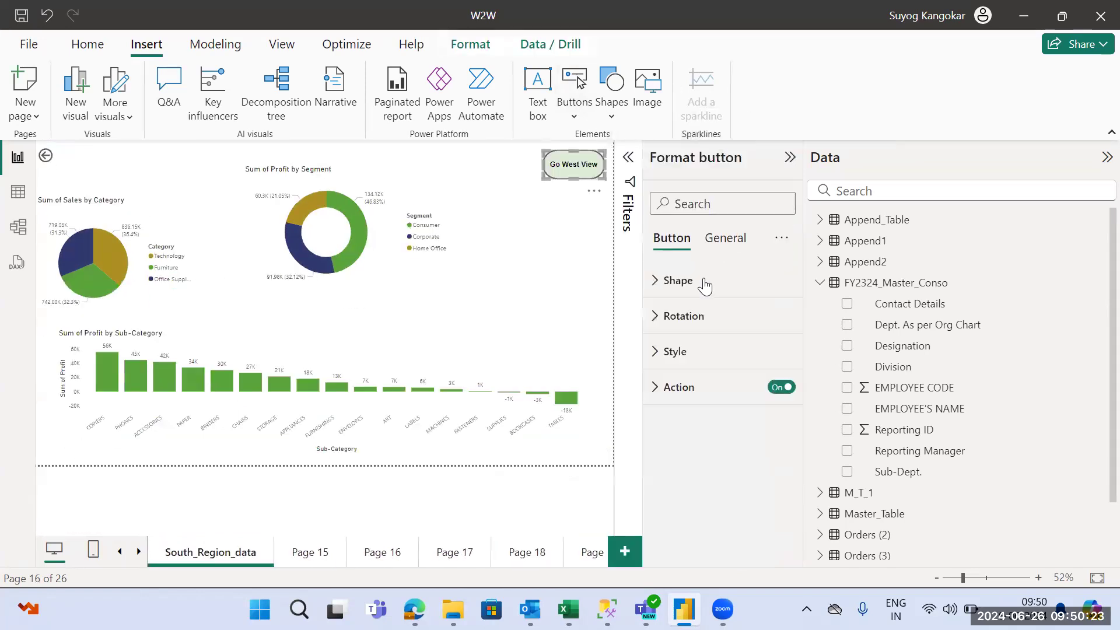
pyautogui.click(705, 283)
pyautogui.click(677, 282)
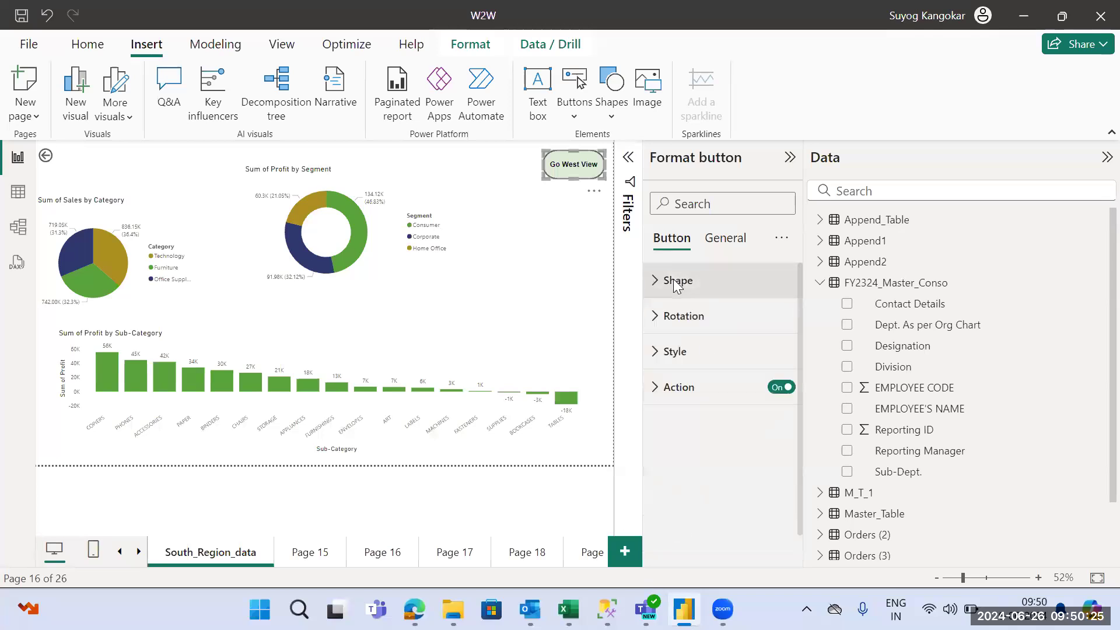
pyautogui.click(675, 348)
pyautogui.scroll(-3, 802, 356)
pyautogui.moveTo(806, 384); pyautogui.dragTo(811, 445)
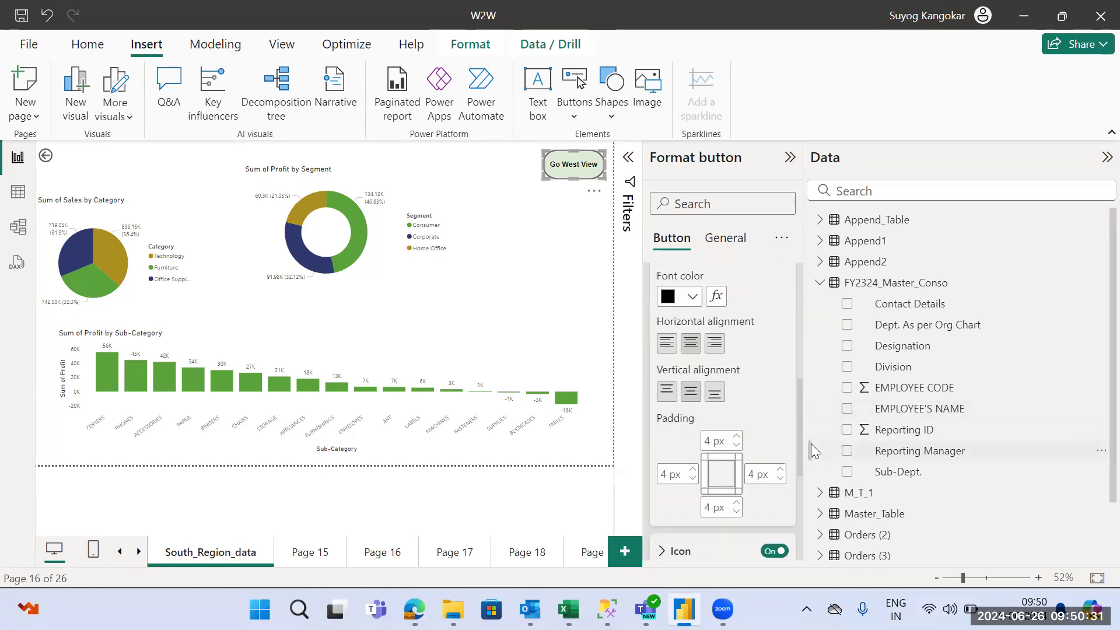
pyautogui.scroll(-4, 811, 443)
pyautogui.click(696, 379)
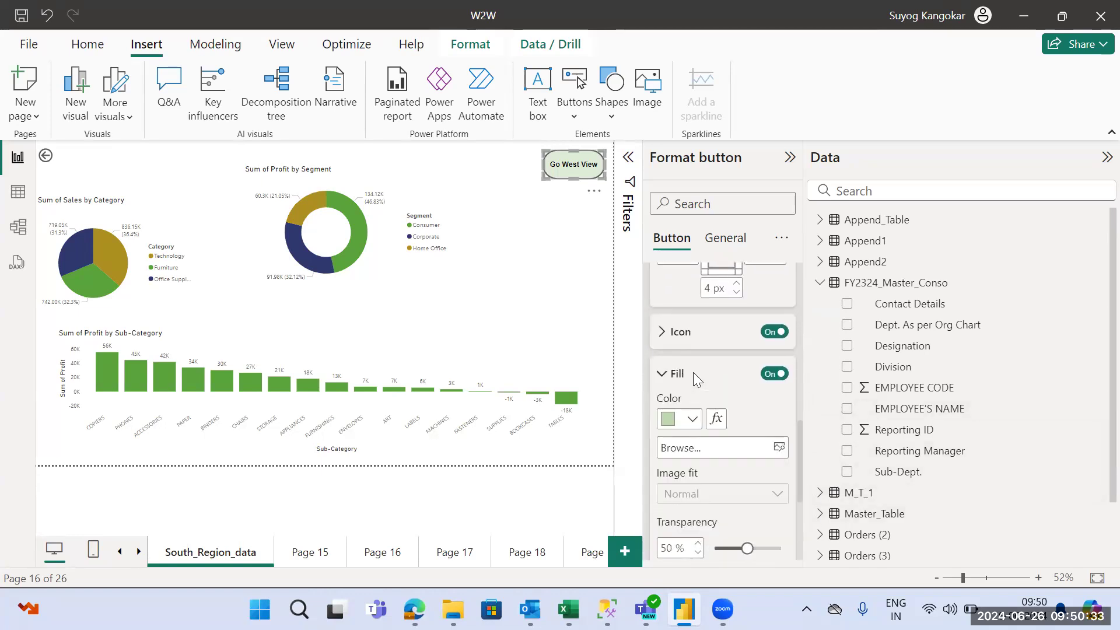
pyautogui.click(693, 372)
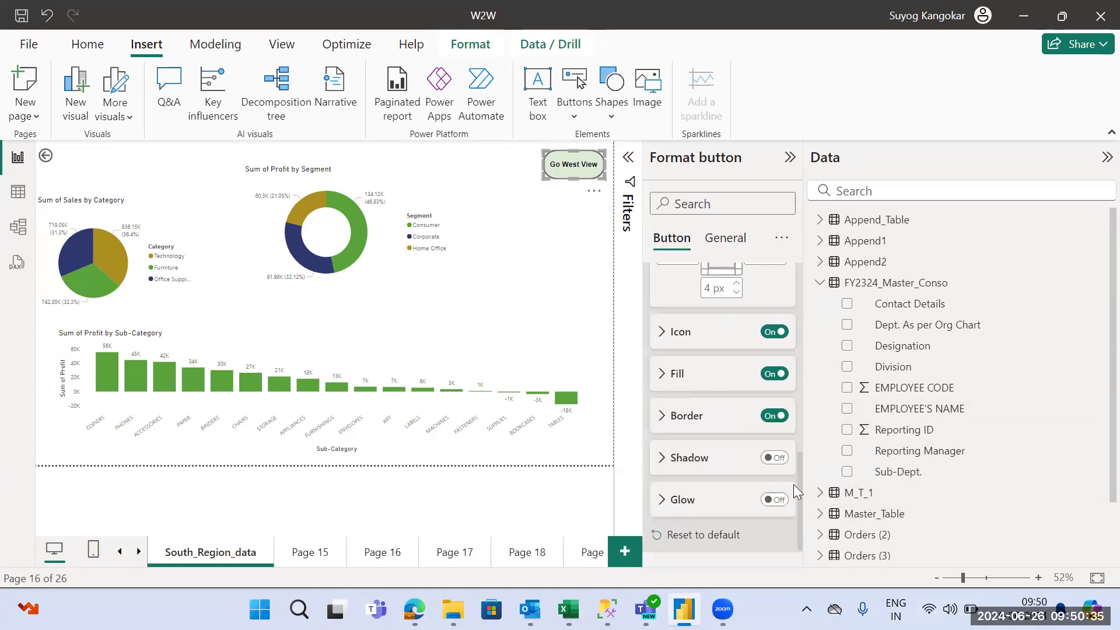
pyautogui.moveTo(799, 487); pyautogui.dragTo(796, 318)
pyautogui.scroll(1, 686, 387)
pyautogui.scroll(3, 713, 295)
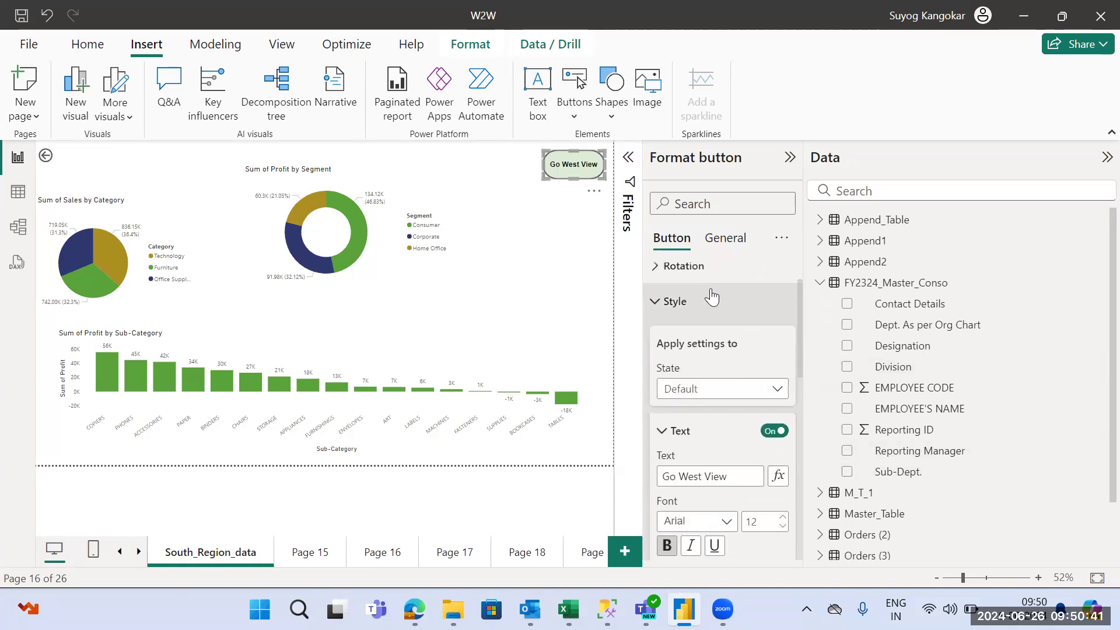
# Make the Go West View button's text italic and underlined for the On hover state
pyautogui.click(665, 303)
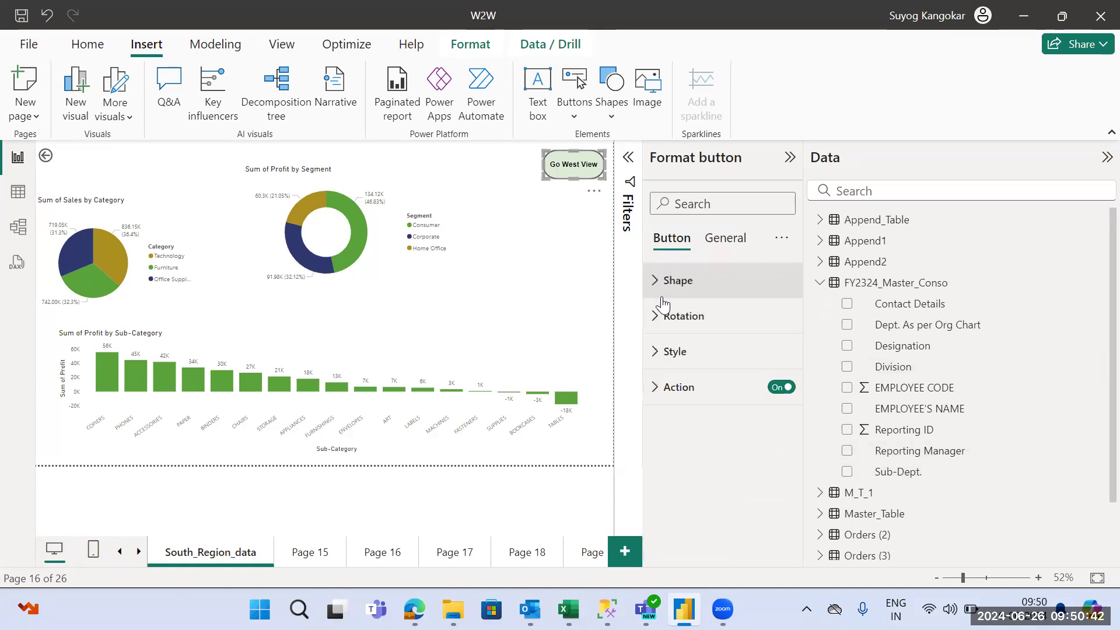
pyautogui.click(668, 352)
pyautogui.scroll(-1, 803, 343)
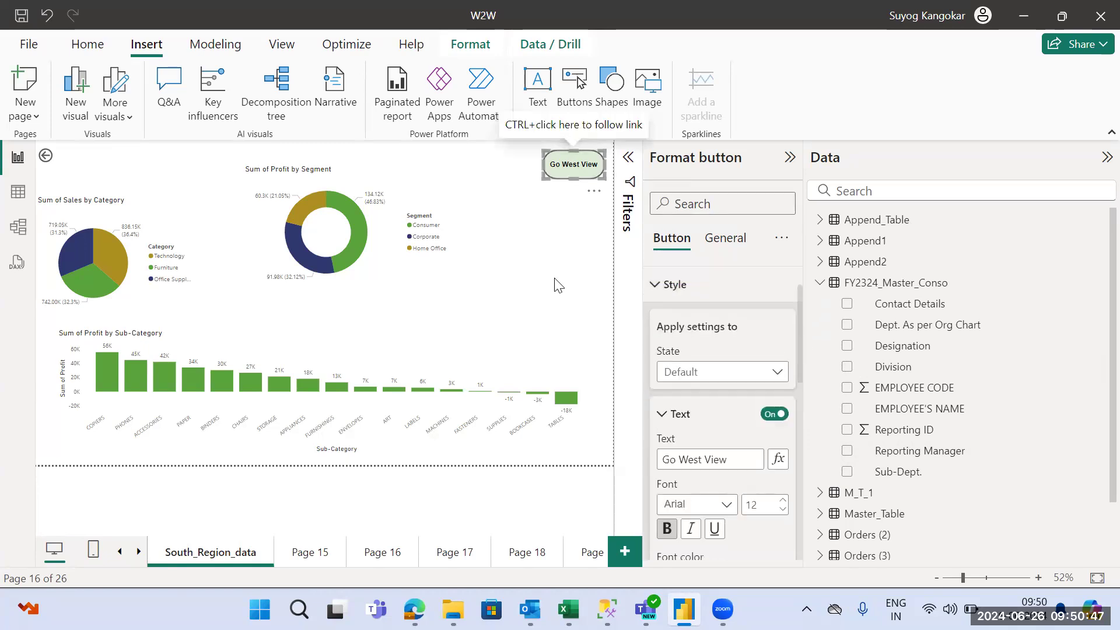
pyautogui.click(685, 371)
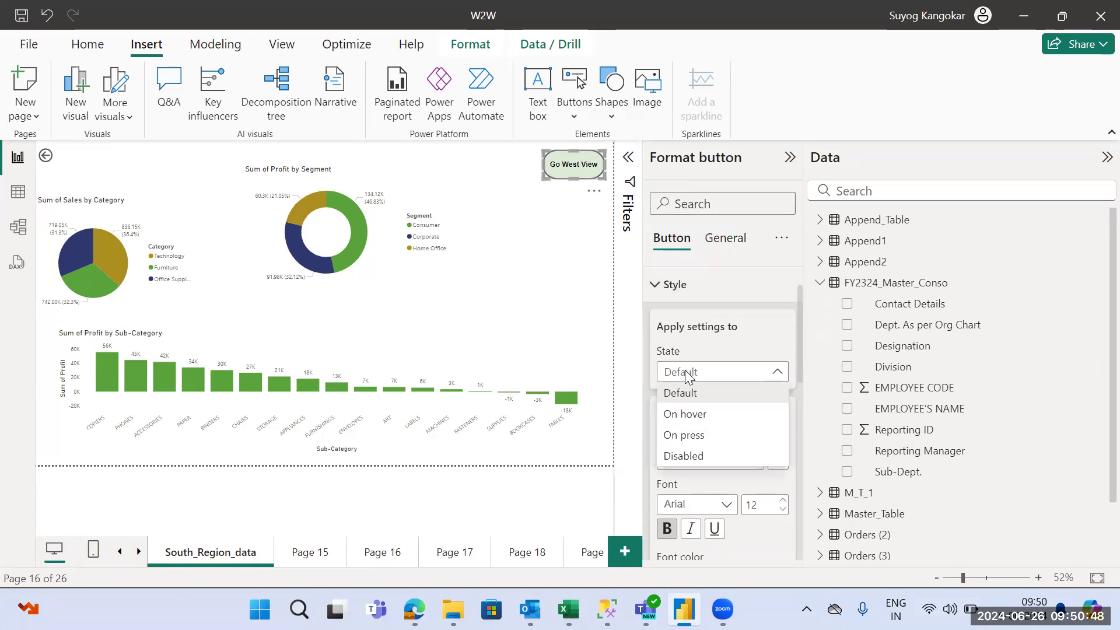
pyautogui.click(706, 416)
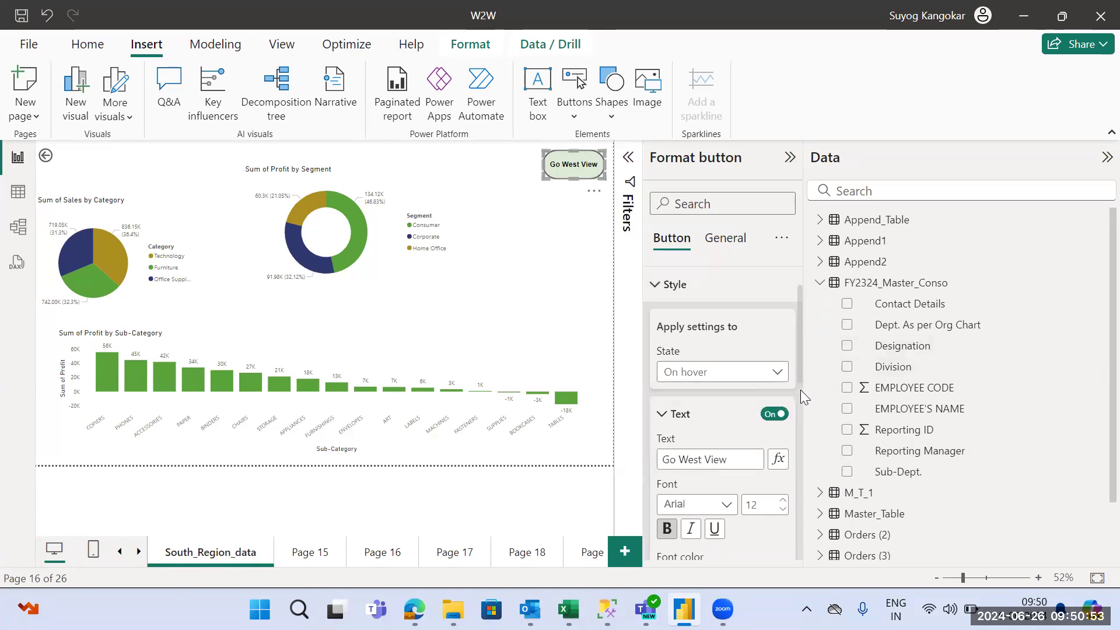
pyautogui.scroll(-2, 801, 389)
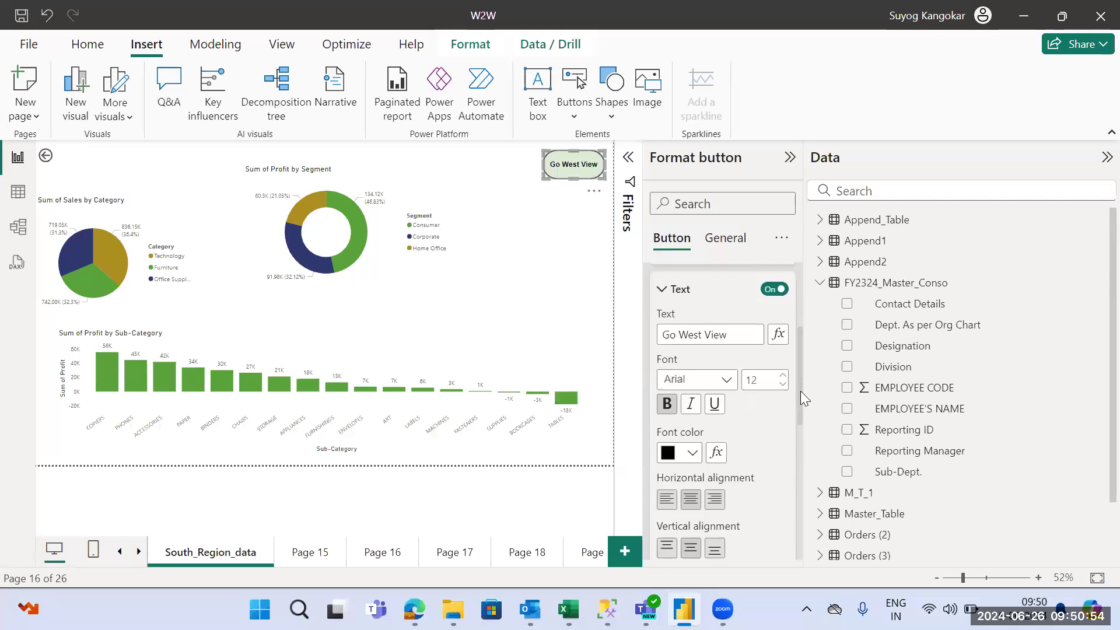
pyautogui.click(691, 401)
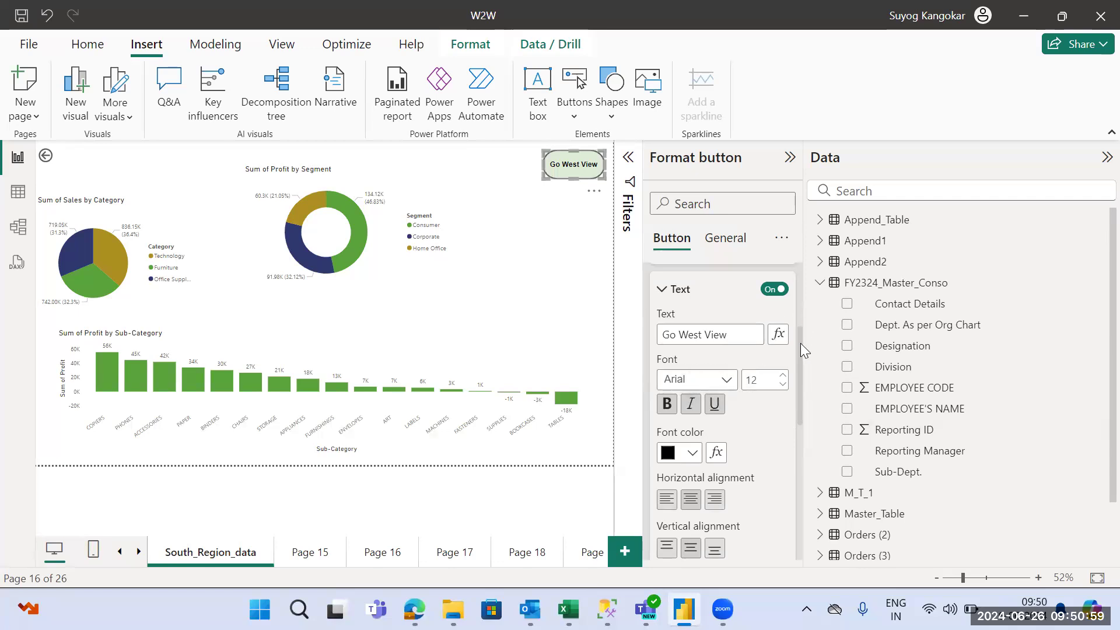
# Set the Go West View button's On hover font color to the custom red #E42D2D
pyautogui.scroll(-1, 800, 344)
pyautogui.scroll(-1, 803, 362)
pyautogui.click(692, 401)
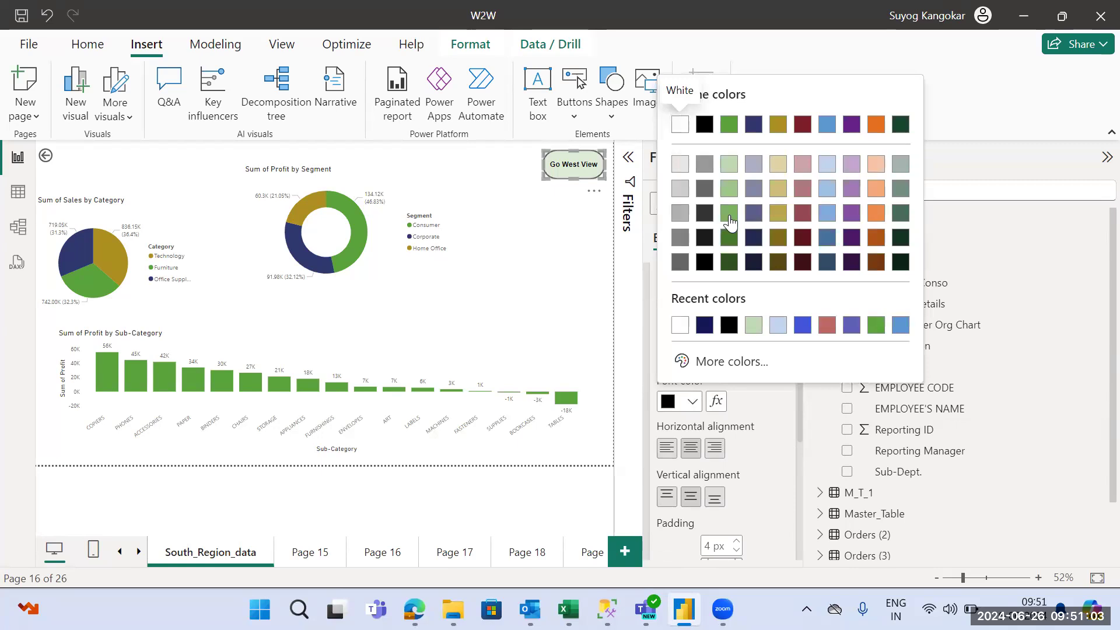
pyautogui.click(741, 360)
pyautogui.click(853, 111)
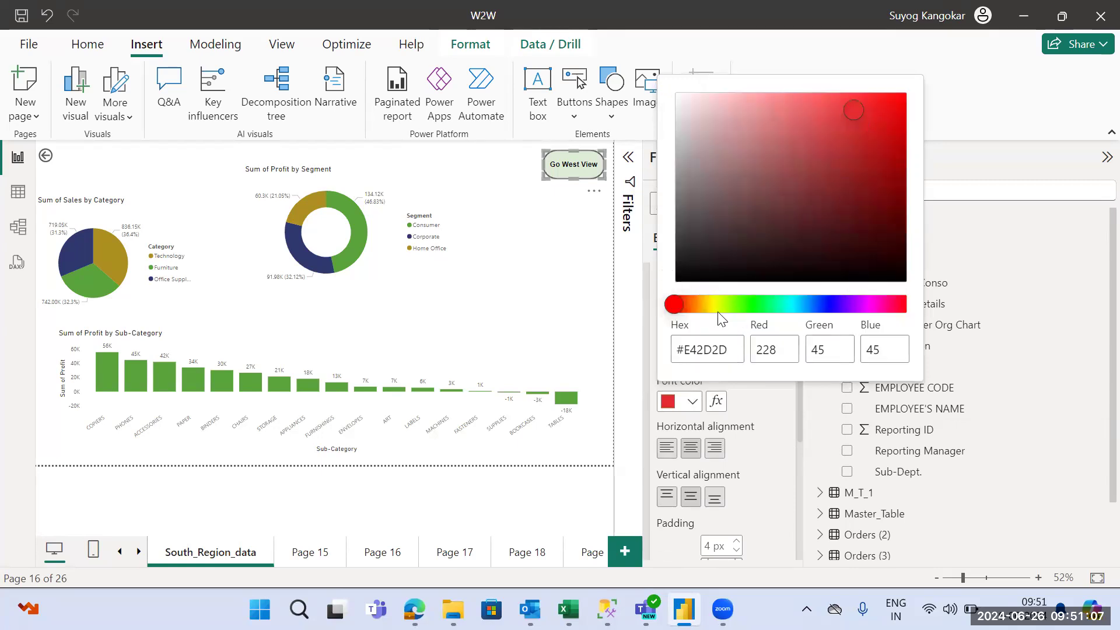
pyautogui.click(762, 421)
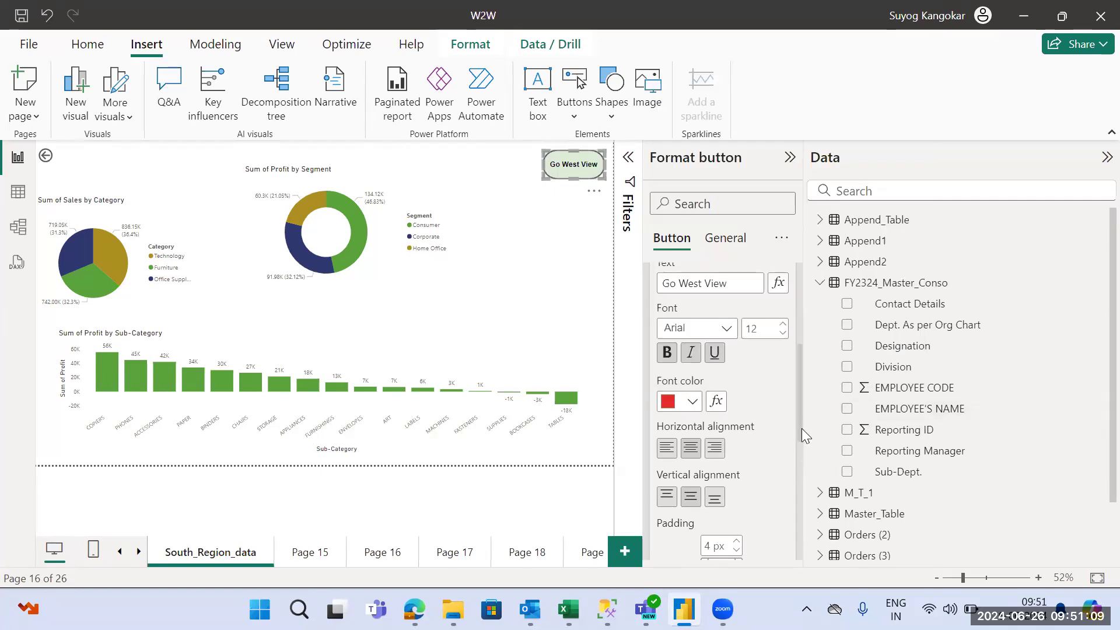
# Set the Go West View button's On hover fill to the bright blue recent color and deselect the button
pyautogui.scroll(-4, 724, 455)
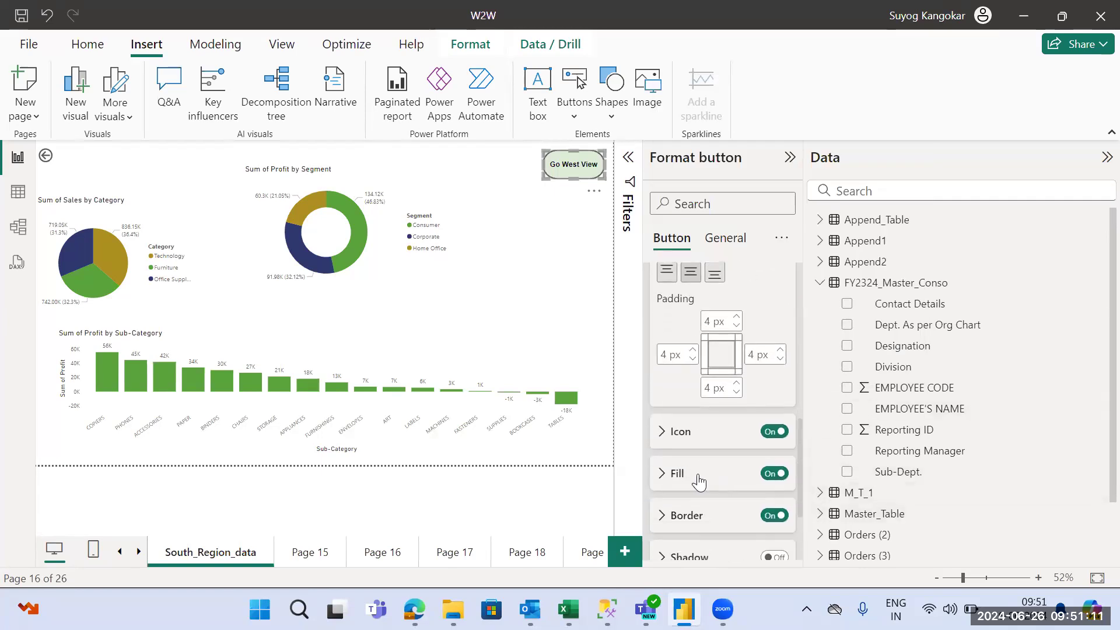
pyautogui.click(700, 475)
pyautogui.click(694, 517)
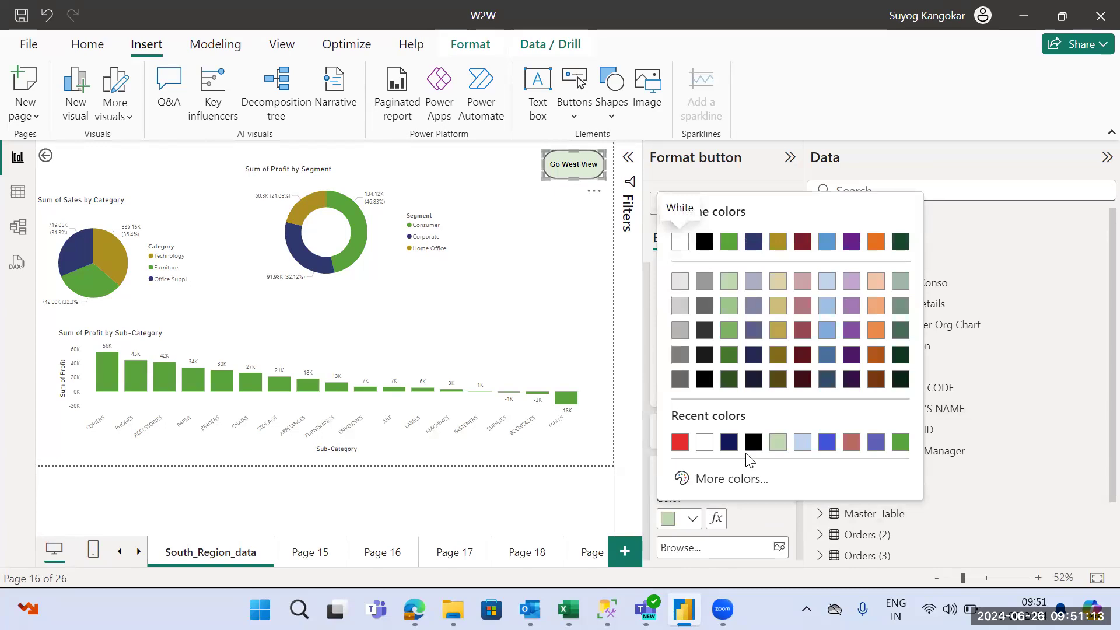
pyautogui.click(827, 442)
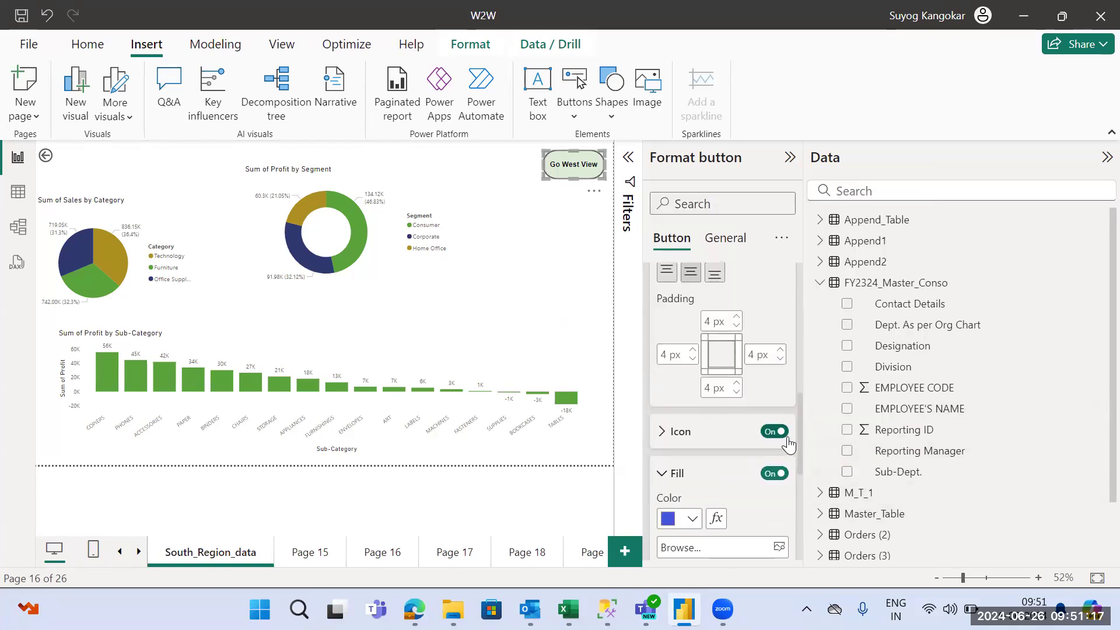
pyautogui.scroll(5, 729, 292)
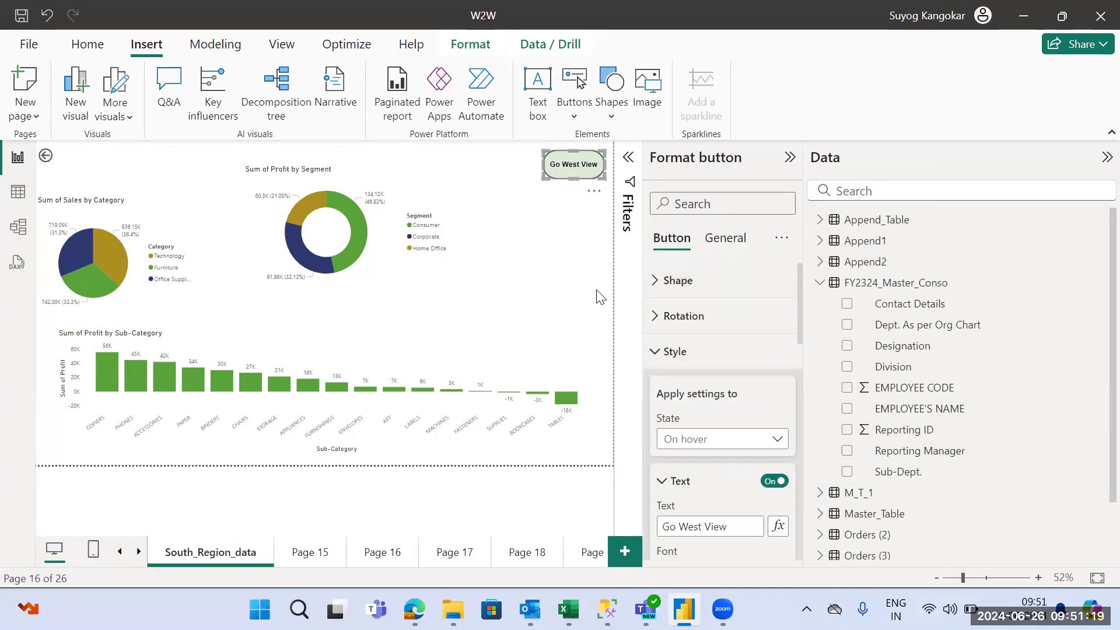
pyautogui.click(592, 205)
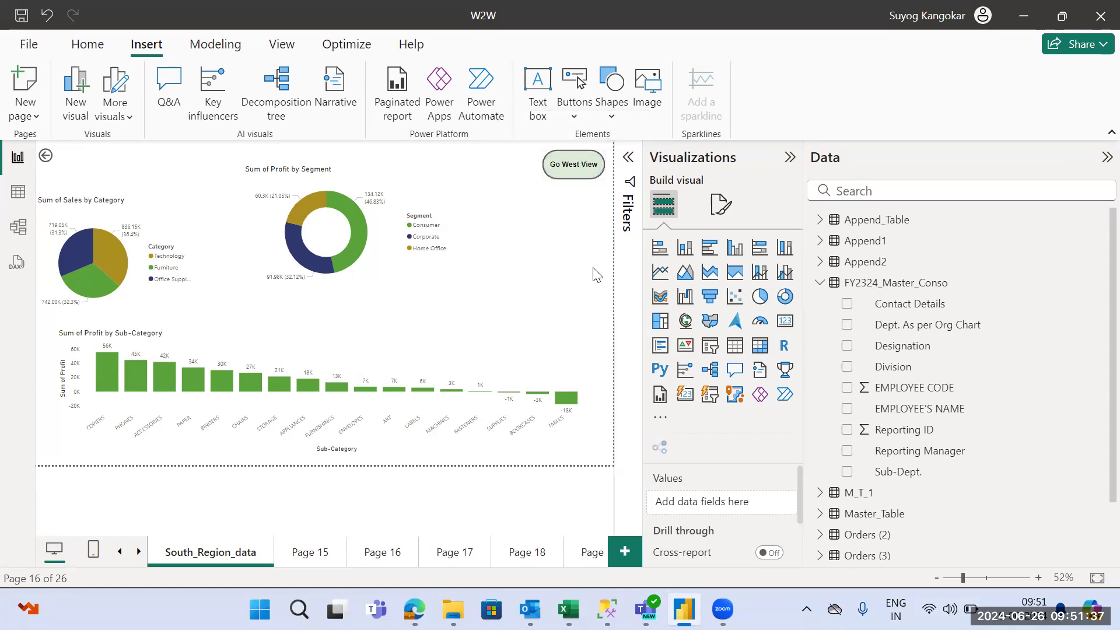
# Copy the Go West View button from South_Region_data onto a new blank report page
pyautogui.click(570, 169)
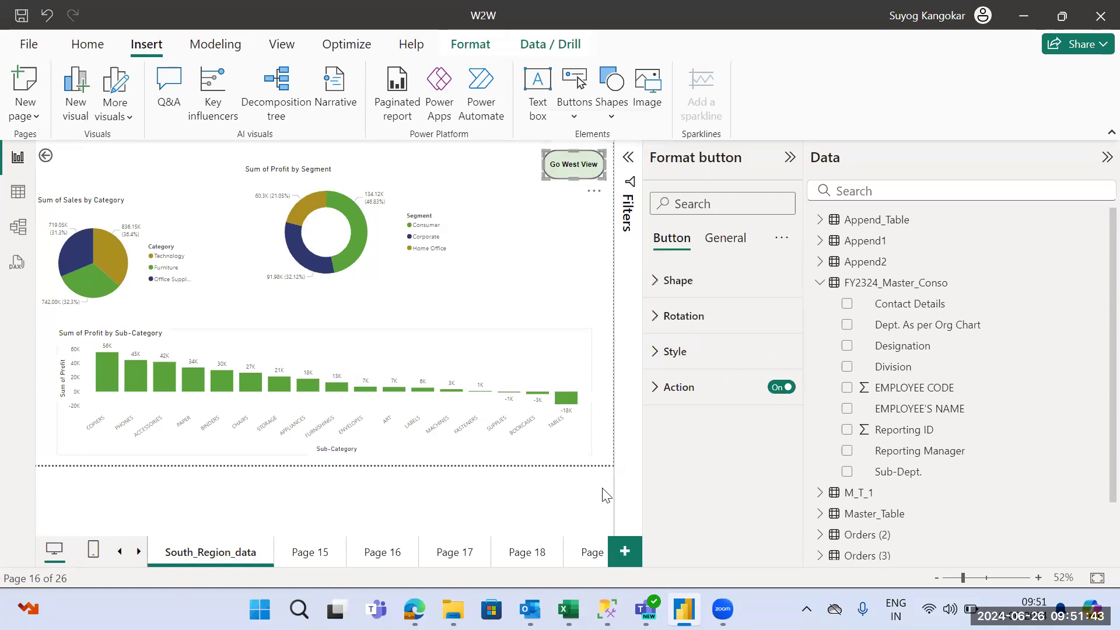
pyautogui.click(623, 553)
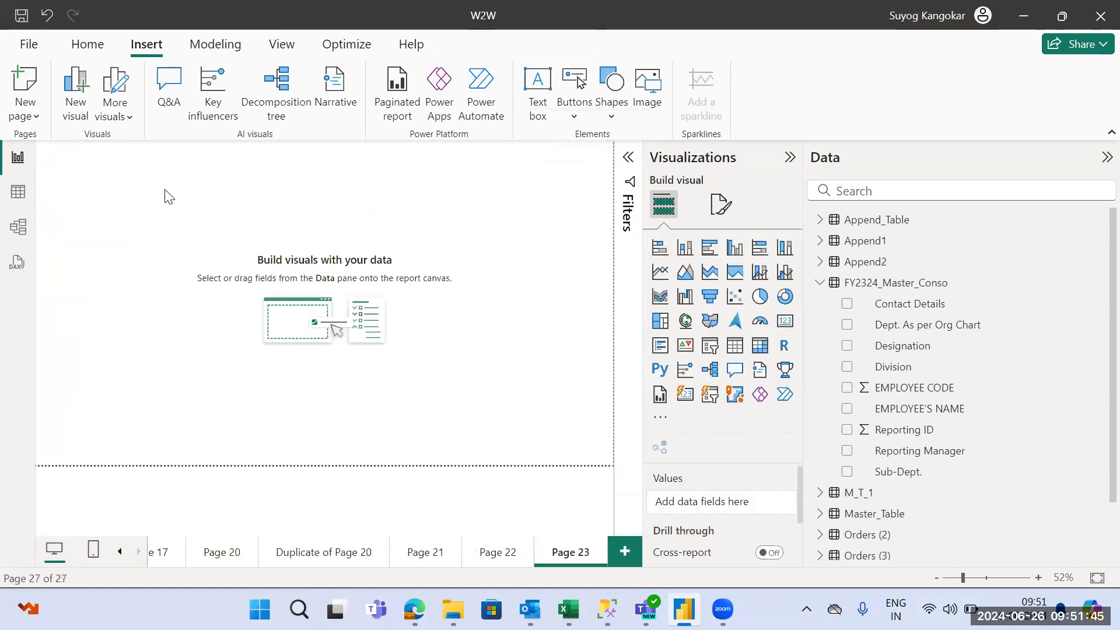
pyautogui.hotkey('ctrl', 'v')
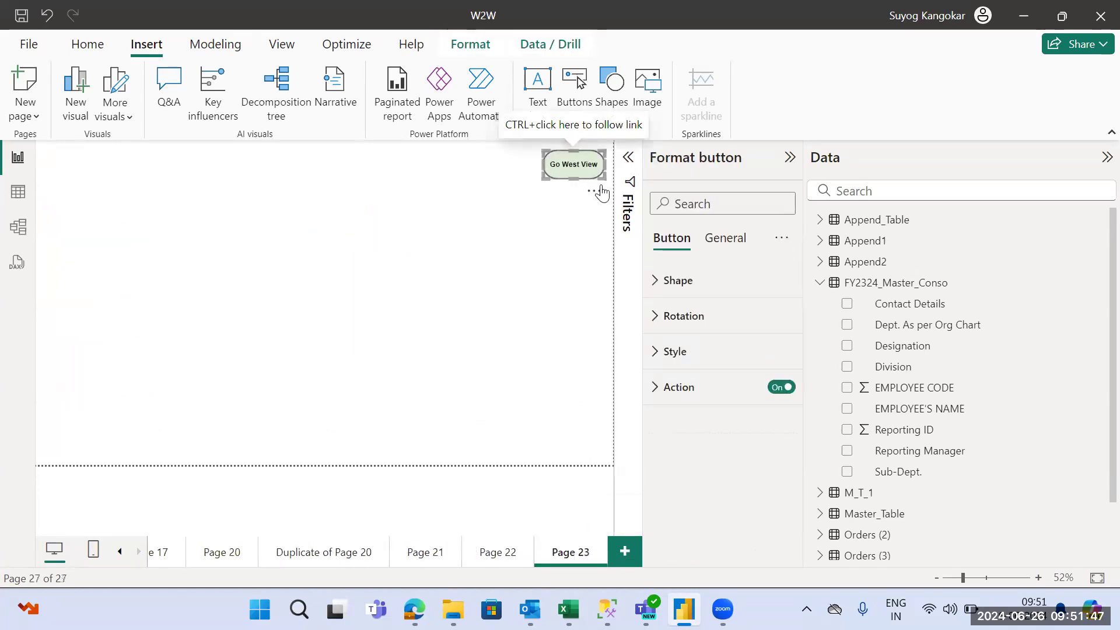
# Add two more copies of the Go West View button and arrange all three in a row near the page's upper edge
pyautogui.moveTo(406, 222); pyautogui.dragTo(170, 225)
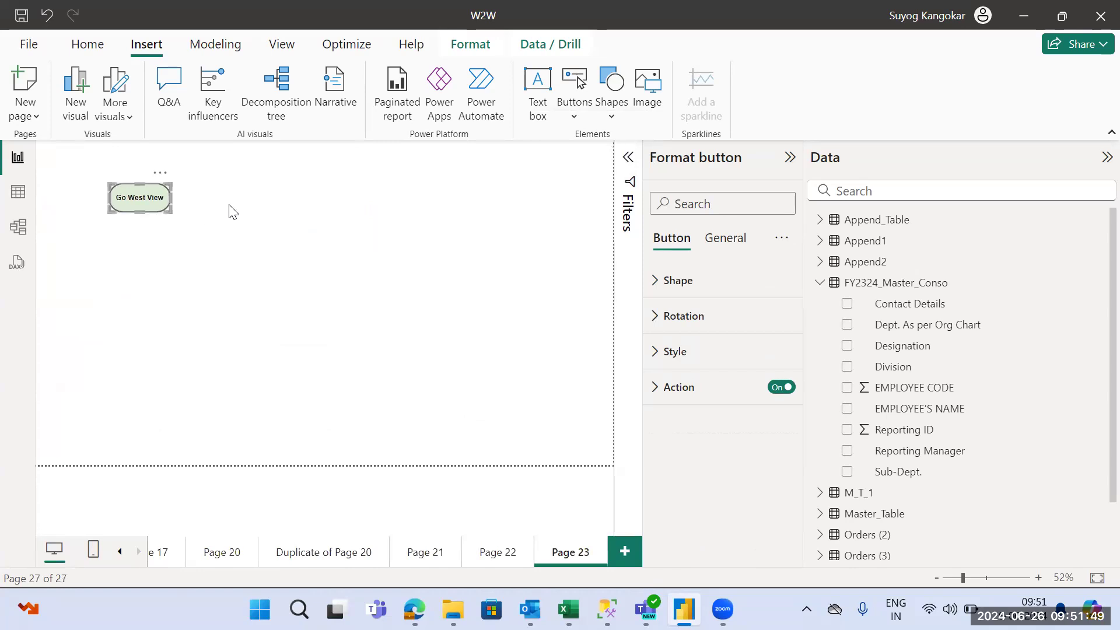
pyautogui.hotkey('ctrl', 'v')
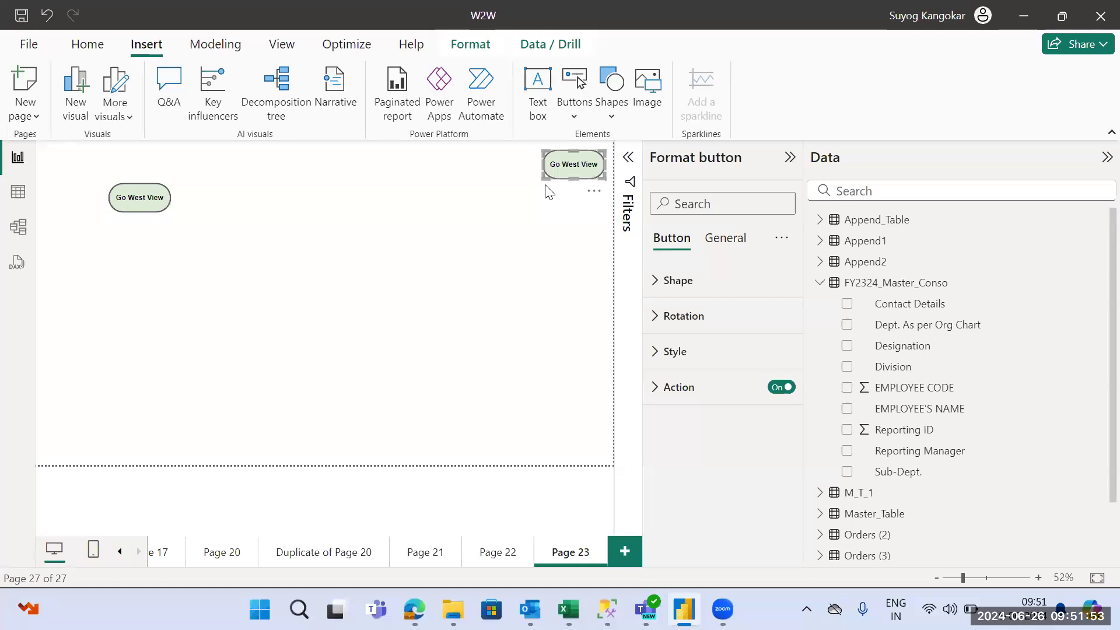
pyautogui.moveTo(559, 170); pyautogui.dragTo(236, 185)
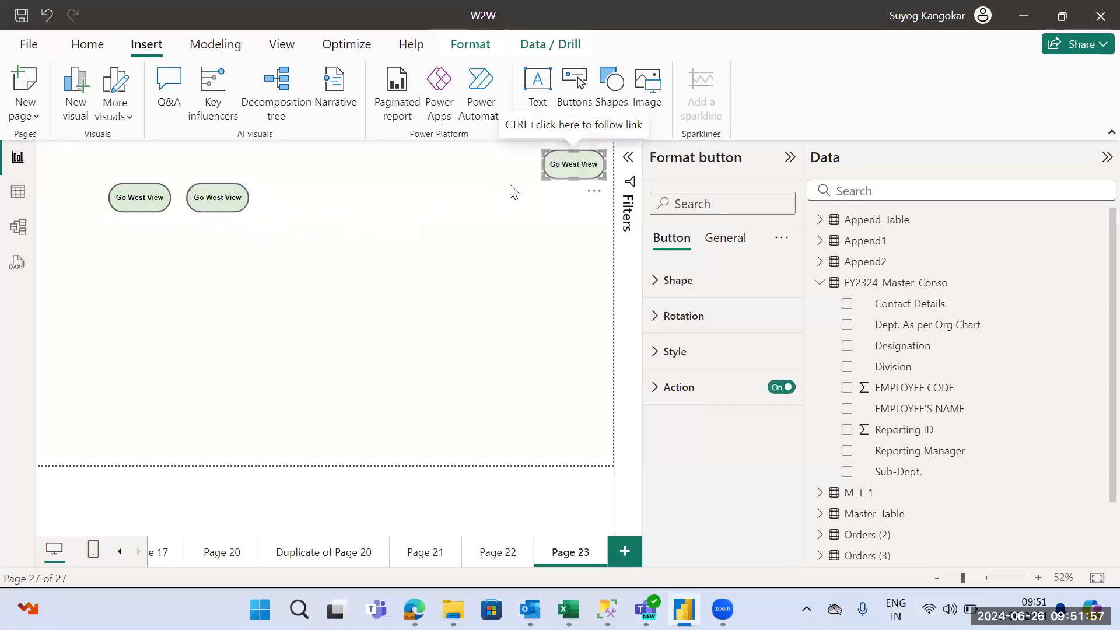
pyautogui.moveTo(573, 178); pyautogui.dragTo(412, 222)
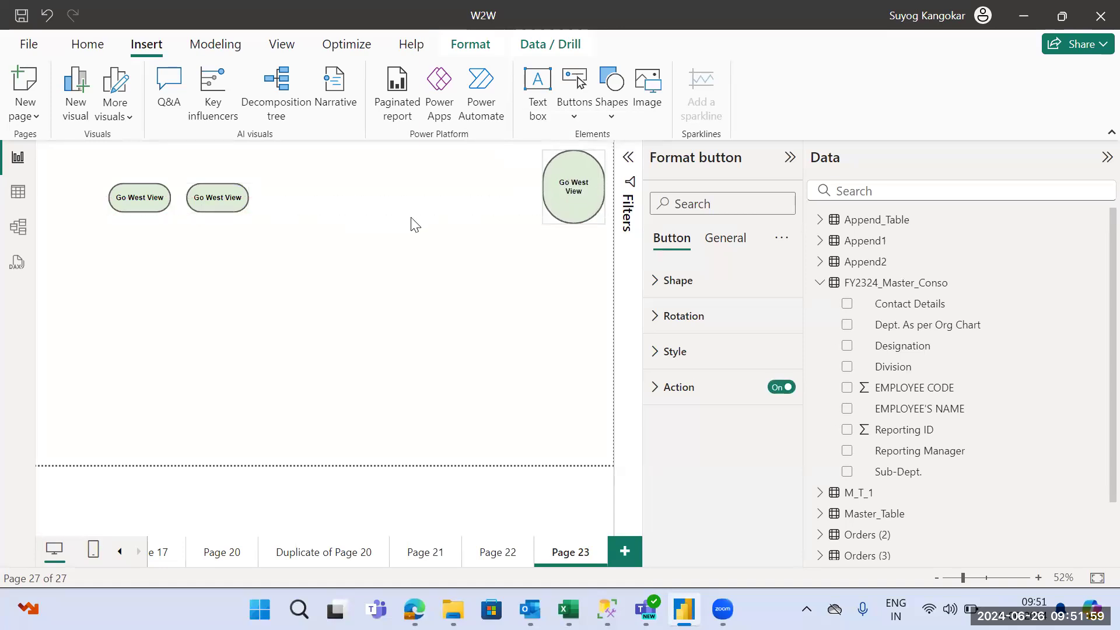
pyautogui.hotkey('ctrl', 'z')
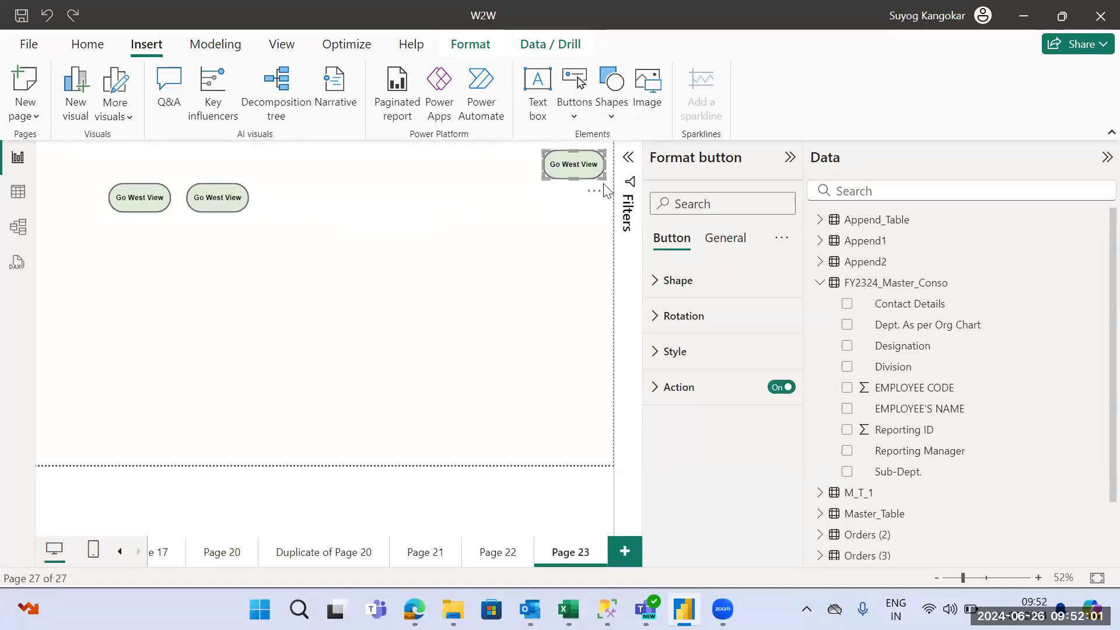
pyautogui.moveTo(594, 199); pyautogui.dragTo(311, 231)
pyautogui.click(465, 324)
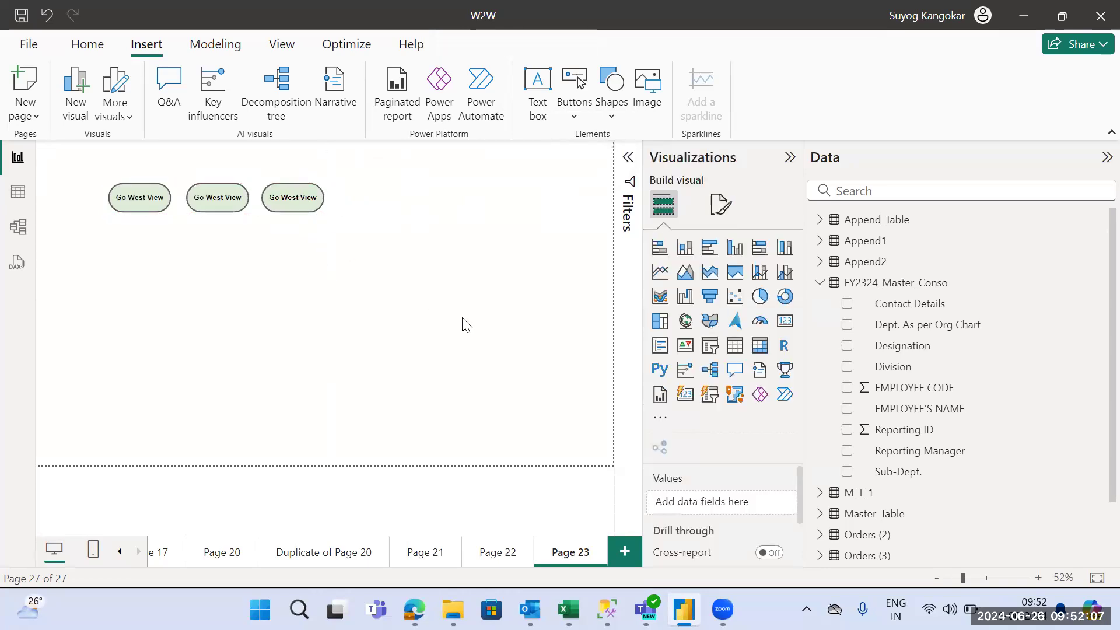
# Test the third Go West View button's page navigation twice, returning each time with the Back button
pyautogui.click(300, 201)
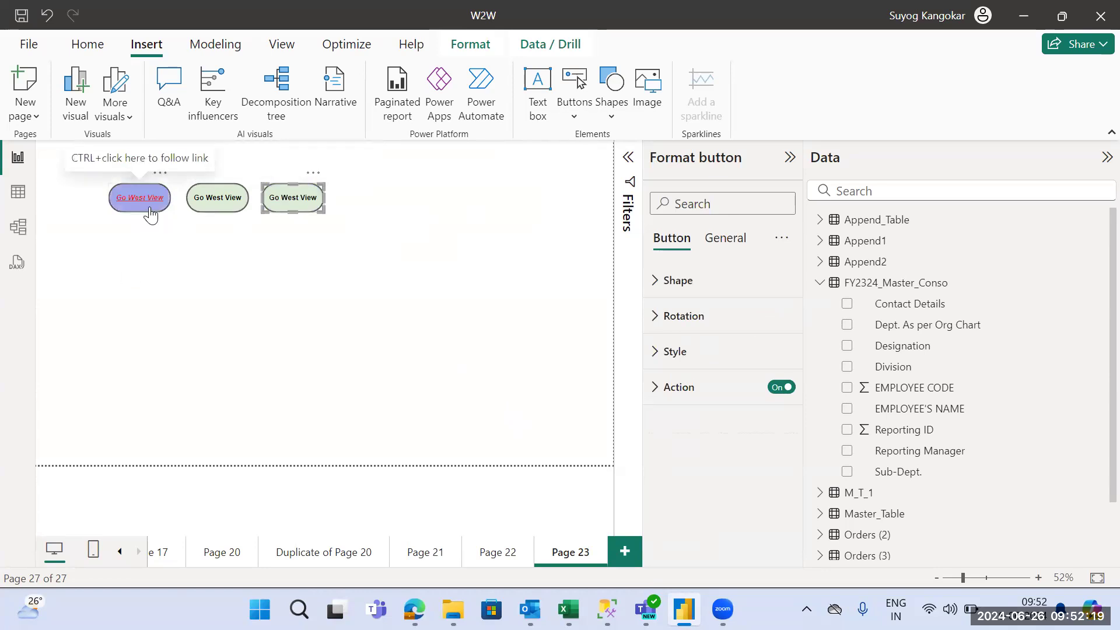
pyautogui.click(335, 324)
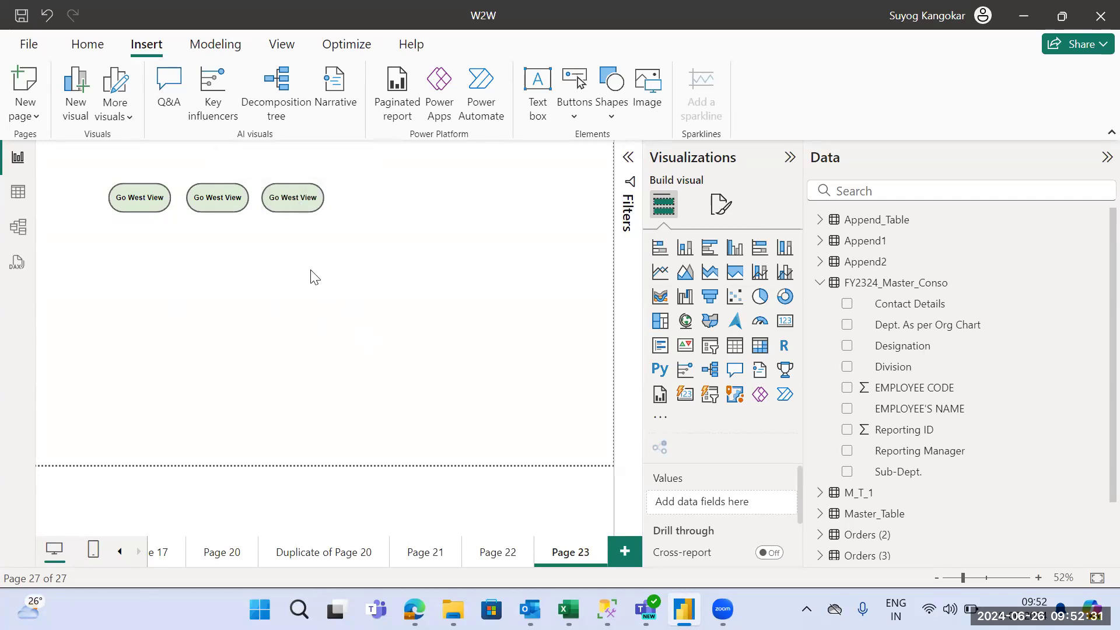
pyautogui.keyDown('ctrl'); pyautogui.click(303, 204); pyautogui.keyUp('ctrl')
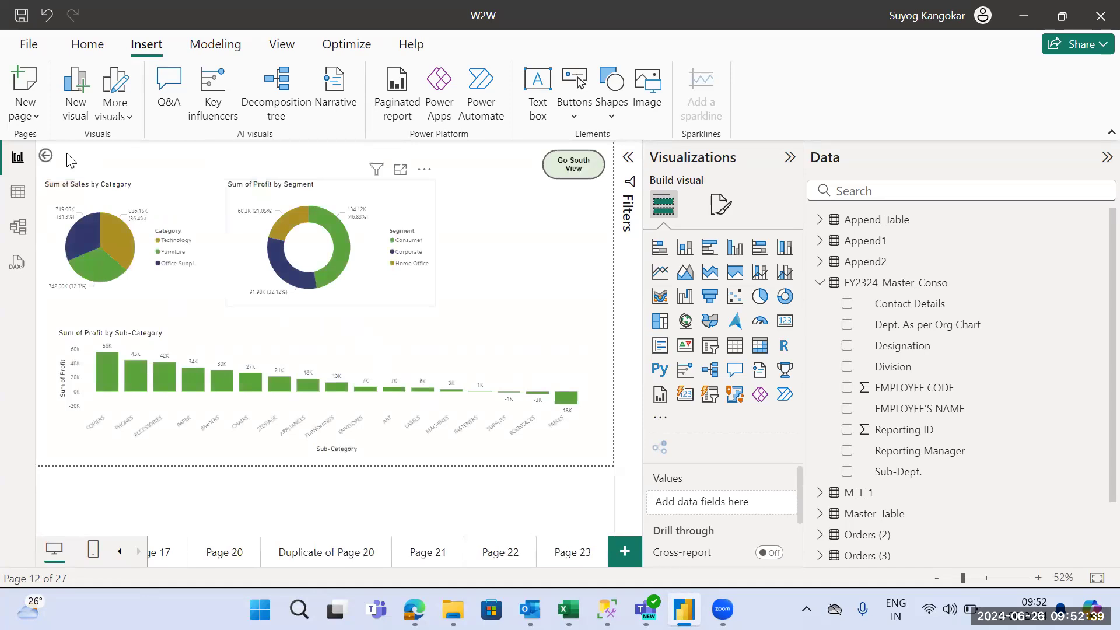
pyautogui.keyDown('ctrl'); pyautogui.click(46, 155); pyautogui.keyUp('ctrl')
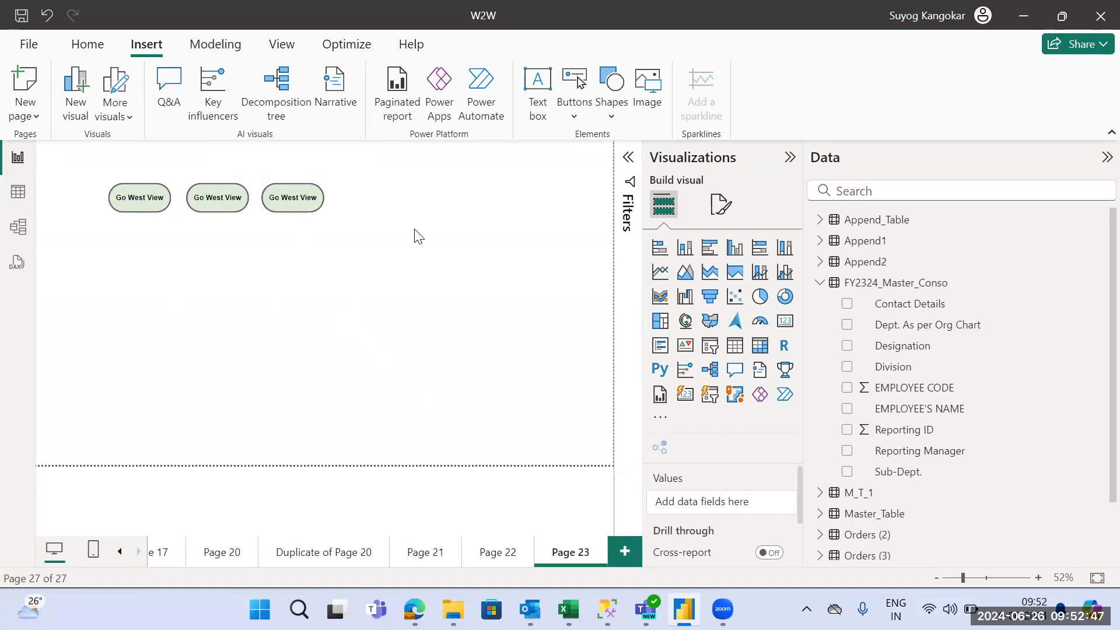
pyautogui.click(294, 203)
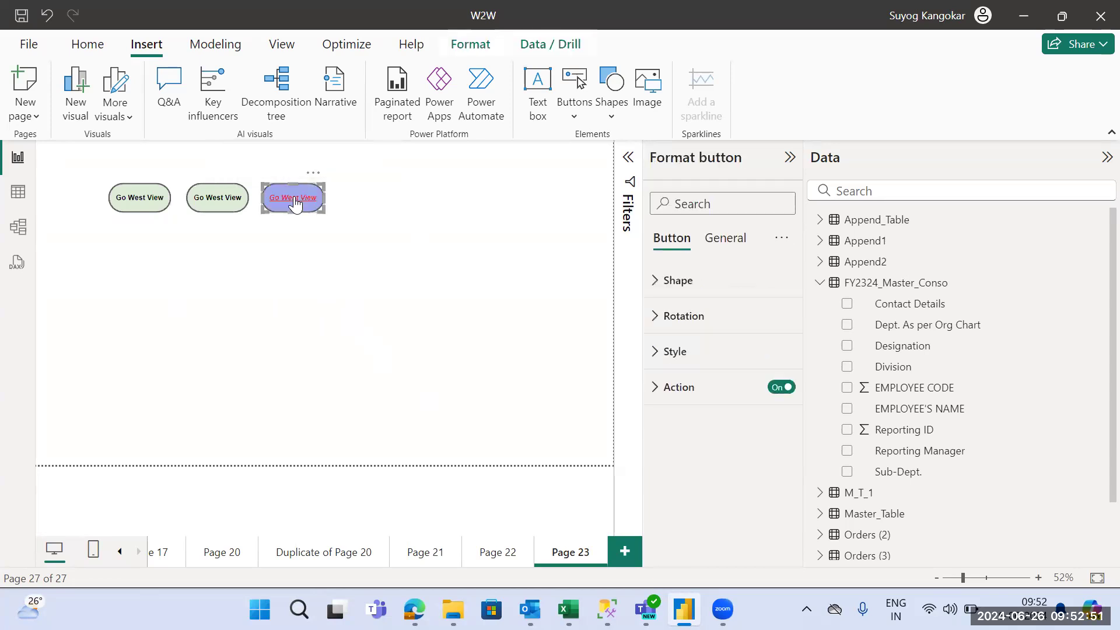
pyautogui.keyDown('ctrl'); pyautogui.click(295, 202); pyautogui.keyUp('ctrl')
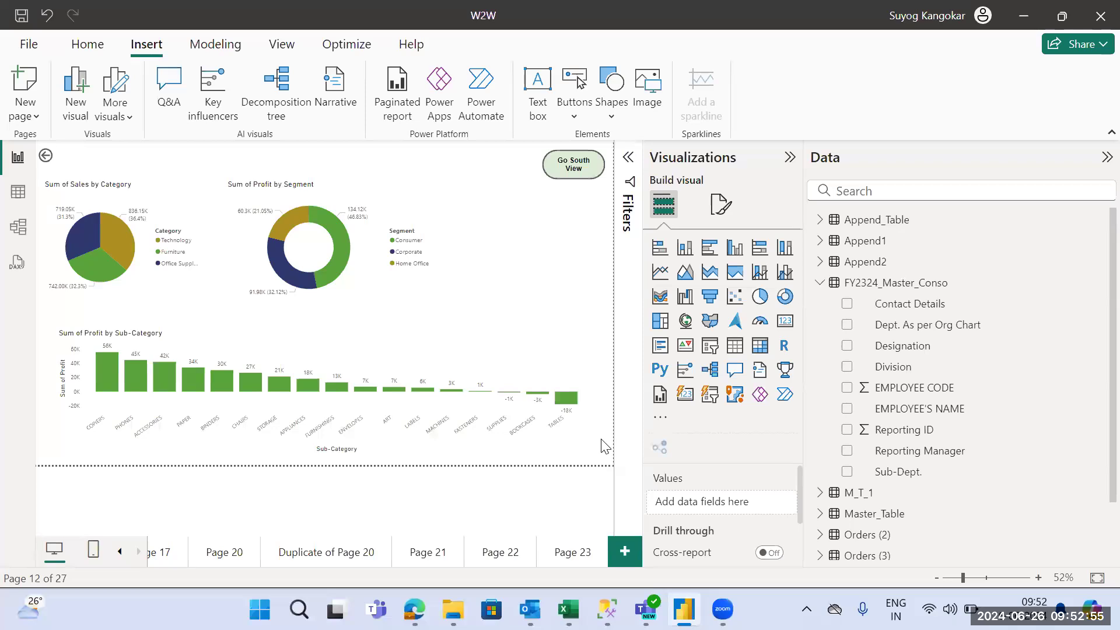
pyautogui.keyDown('ctrl'); pyautogui.click(47, 156); pyautogui.keyUp('ctrl')
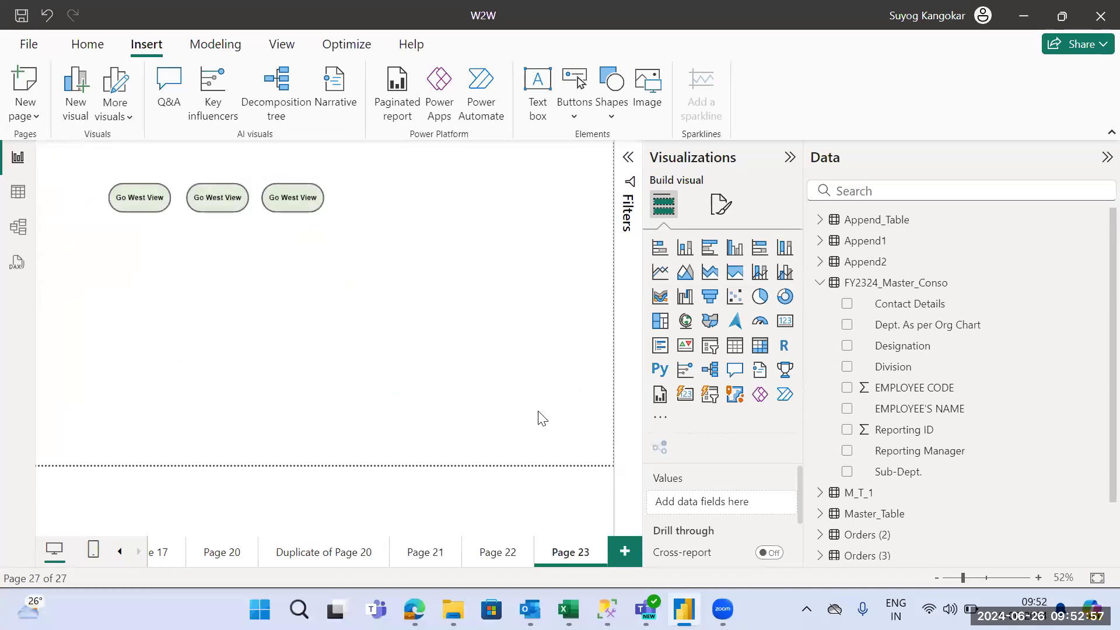
# Set the third Go West View button's On press font color to the medium orange theme shade
pyautogui.click(302, 213)
pyautogui.click(694, 361)
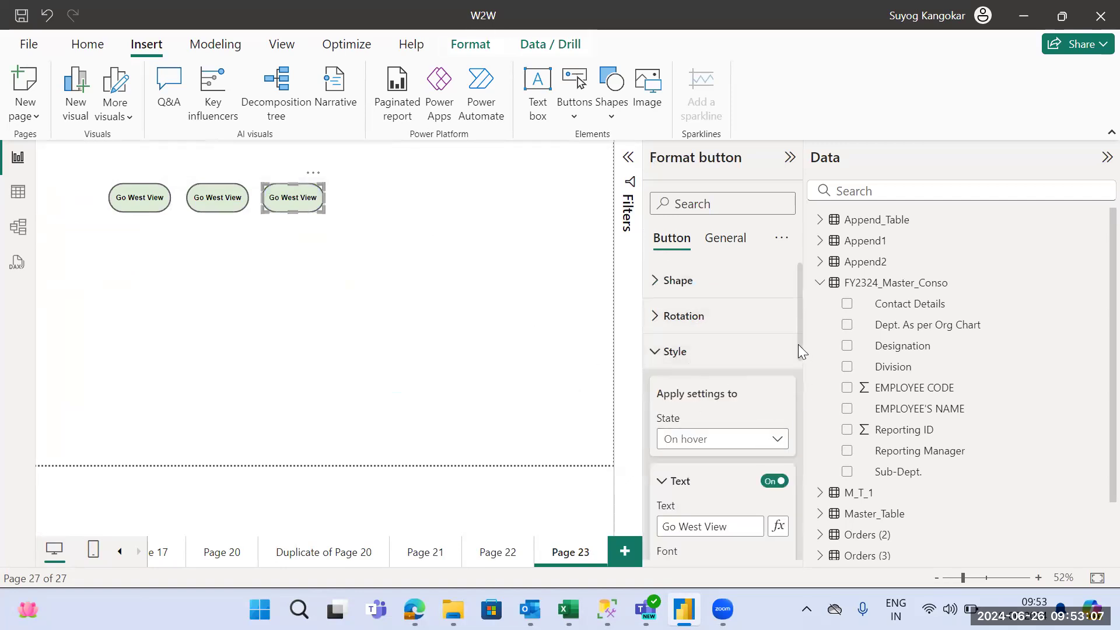
pyautogui.scroll(-3, 801, 356)
pyautogui.click(769, 343)
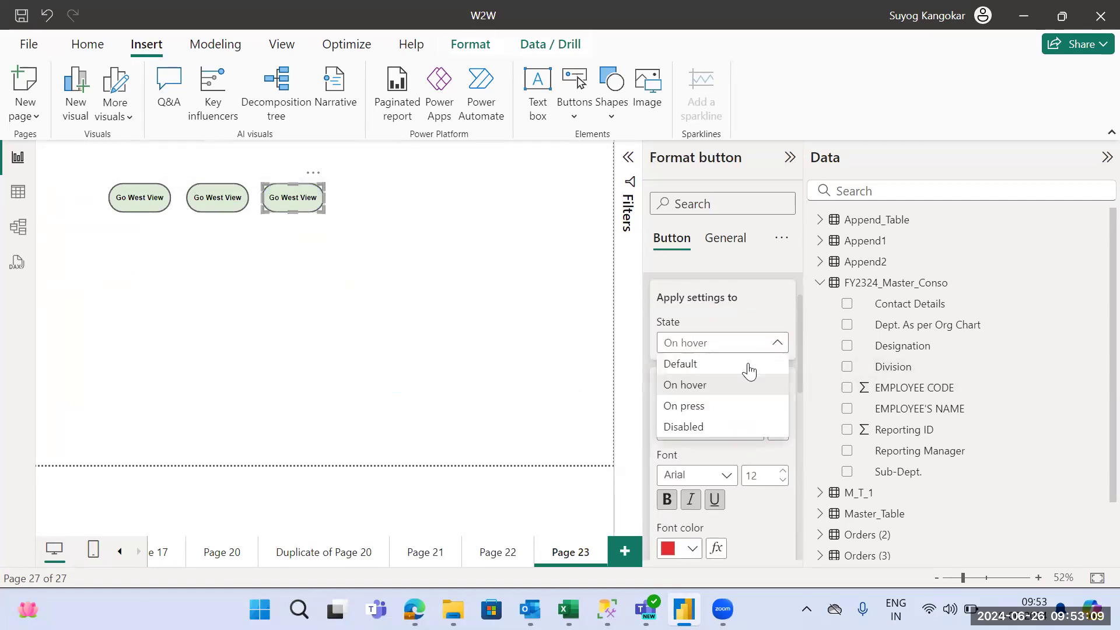
pyautogui.click(721, 406)
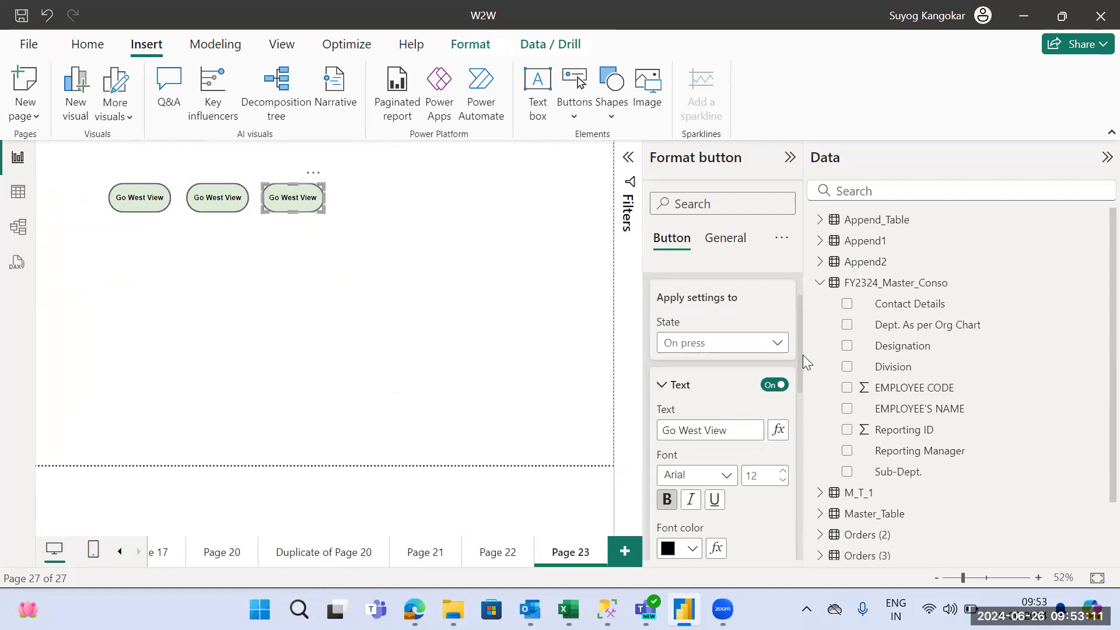
pyautogui.moveTo(801, 390); pyautogui.dragTo(802, 433)
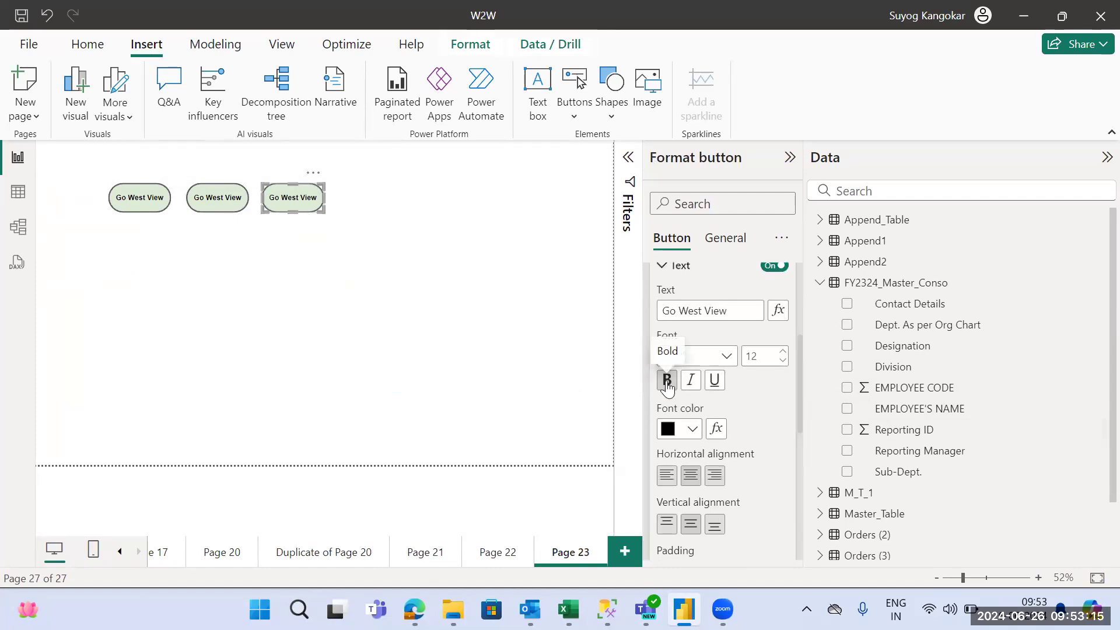
pyautogui.click(694, 429)
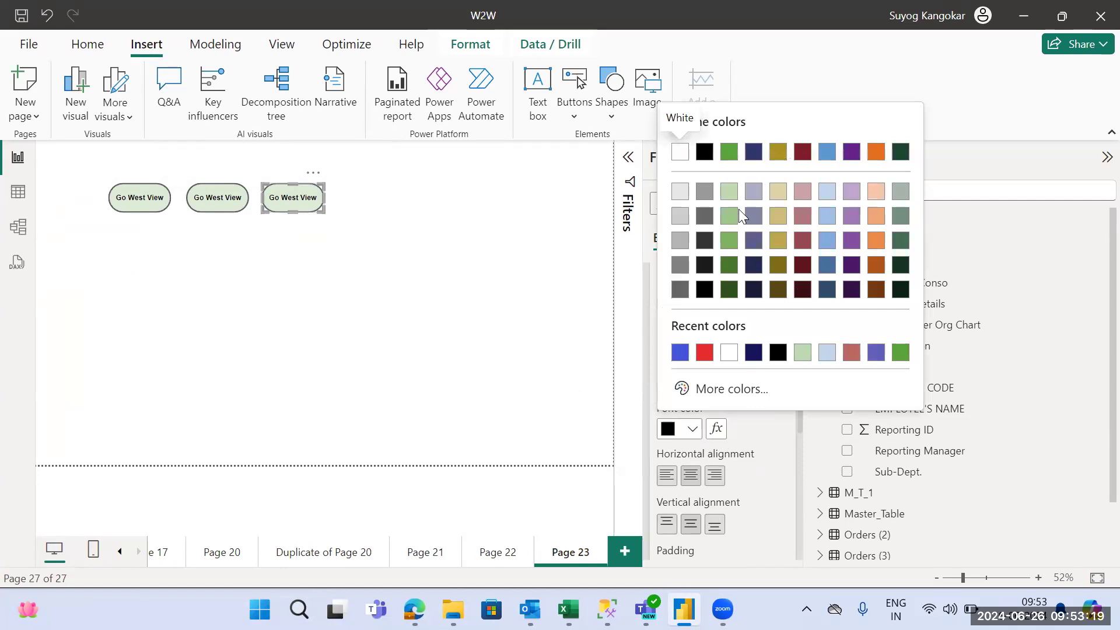
pyautogui.click(877, 242)
# Set the third Go West View button's On press fill color to black and deselect the button
pyautogui.moveTo(799, 397); pyautogui.dragTo(792, 480)
pyautogui.click(720, 464)
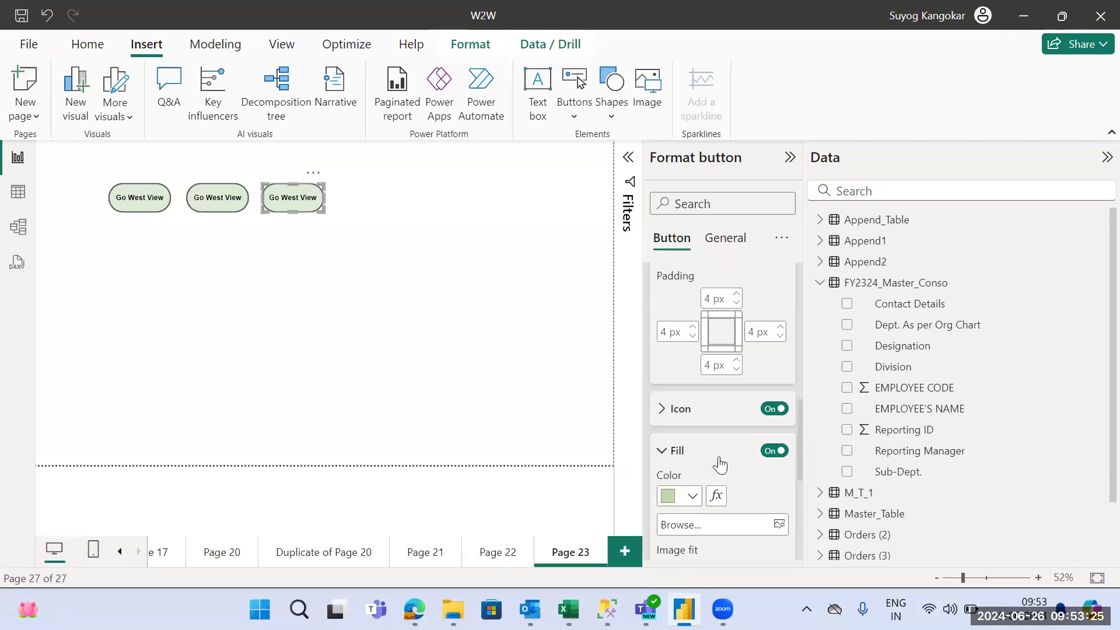
pyautogui.click(698, 496)
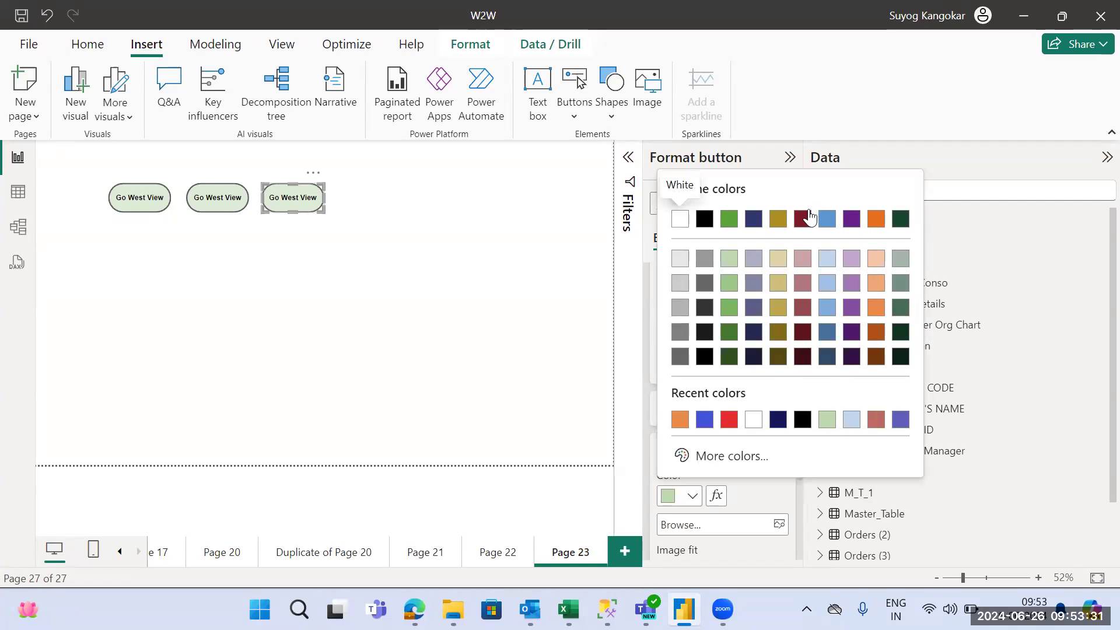
pyautogui.click(706, 219)
pyautogui.scroll(-3, 806, 507)
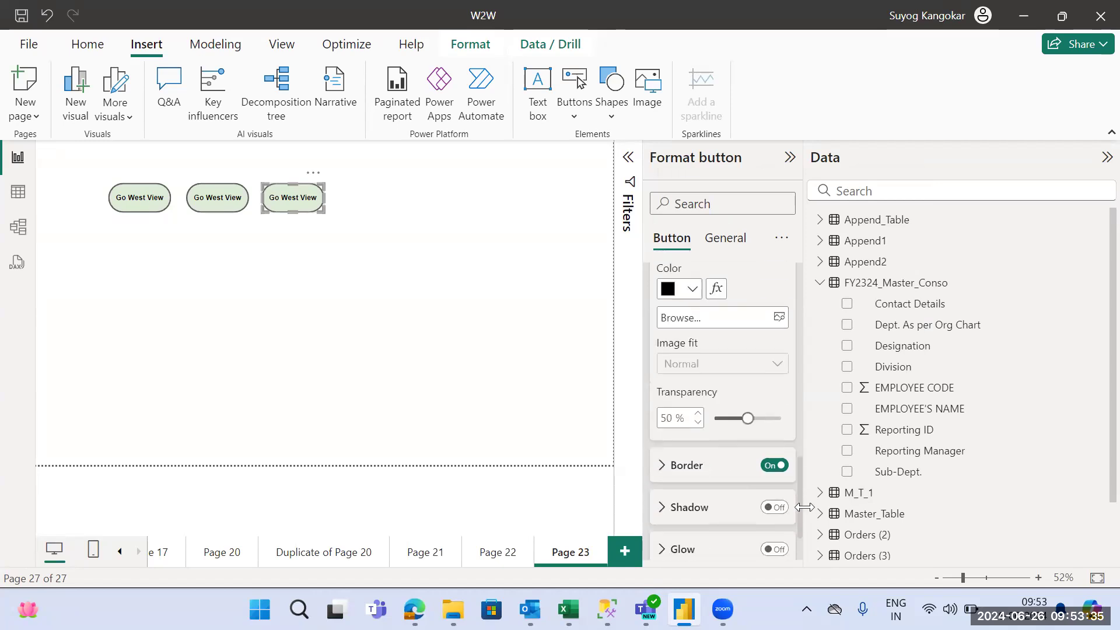
pyautogui.scroll(-1, 805, 507)
pyautogui.click(345, 198)
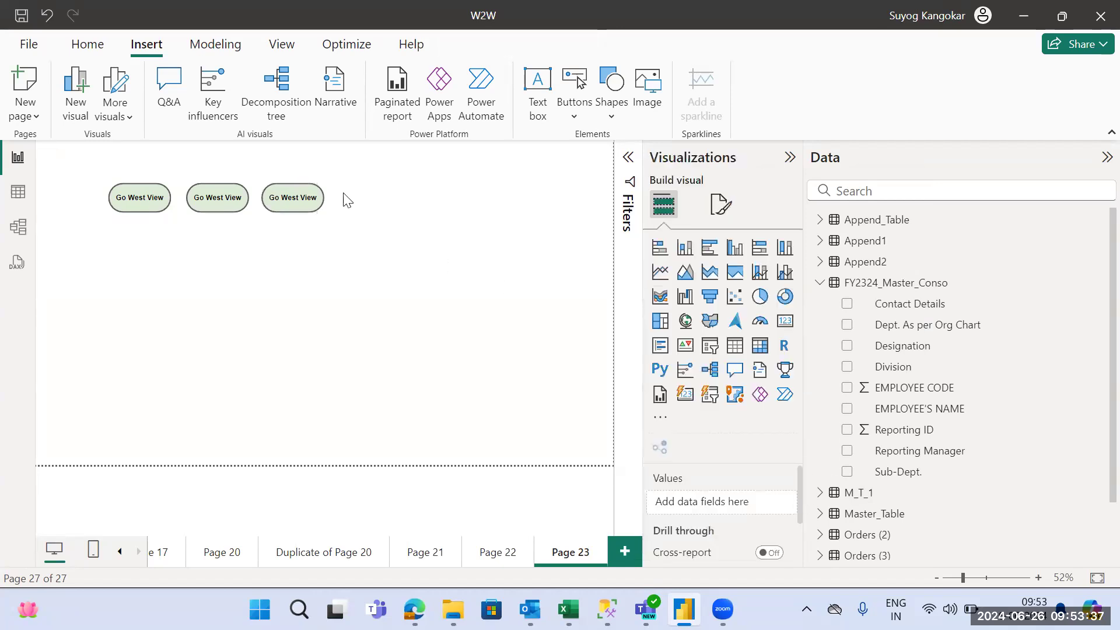
# Test the third Go West View button's On press formatting by following it repeatedly and returning with the Back button
pyautogui.keyDown('ctrl'); pyautogui.click(301, 199); pyautogui.keyUp('ctrl')
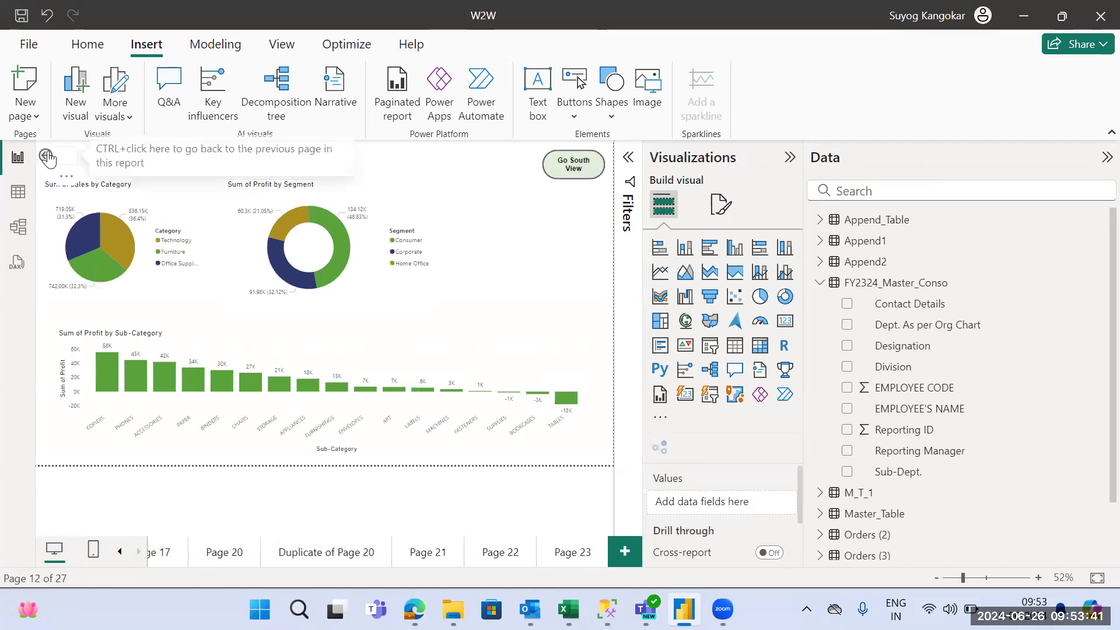
pyautogui.keyDown('ctrl'); pyautogui.click(46, 155); pyautogui.keyUp('ctrl')
pyautogui.keyDown('ctrl'); pyautogui.click(305, 200); pyautogui.keyUp('ctrl')
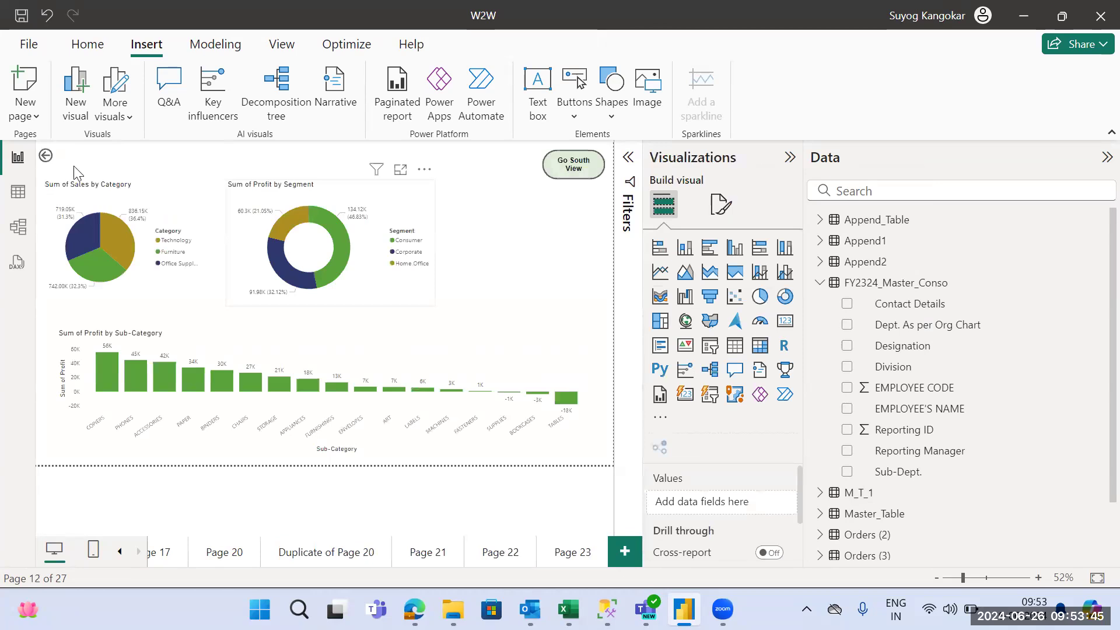
pyautogui.click(40, 154)
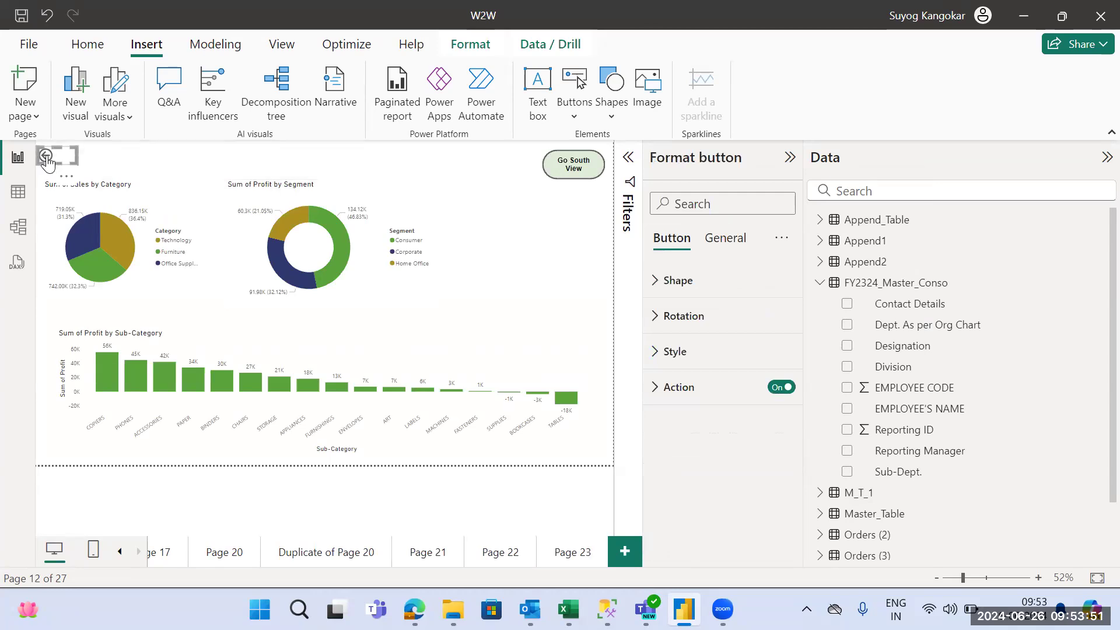
pyautogui.keyDown('ctrl'); pyautogui.click(46, 159); pyautogui.keyUp('ctrl')
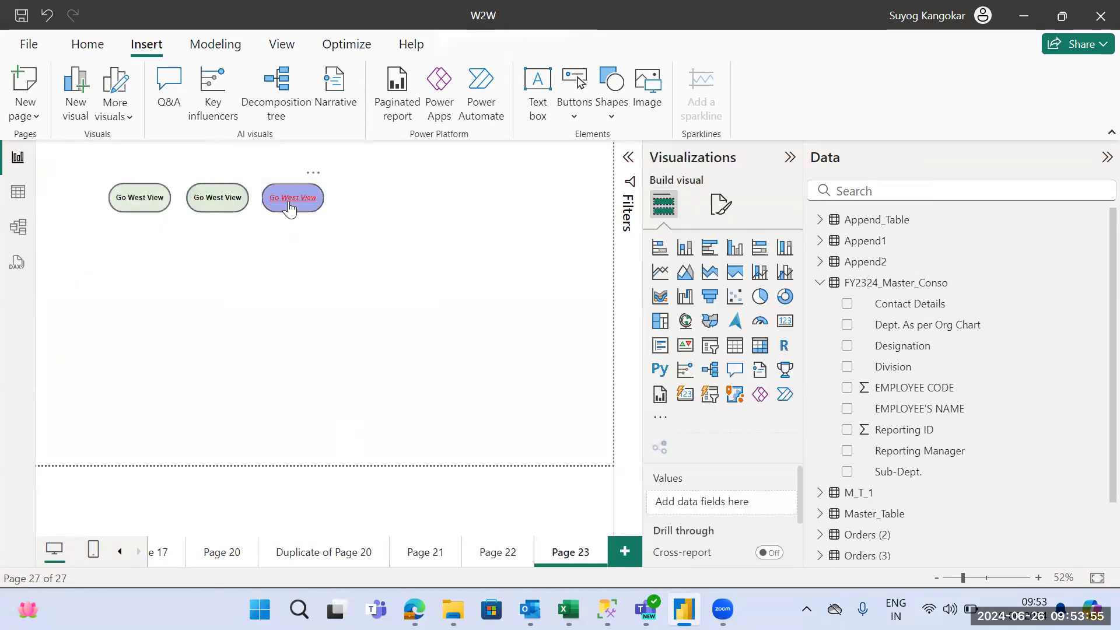
pyautogui.keyDown('ctrl'); pyautogui.click(291, 200); pyautogui.keyUp('ctrl')
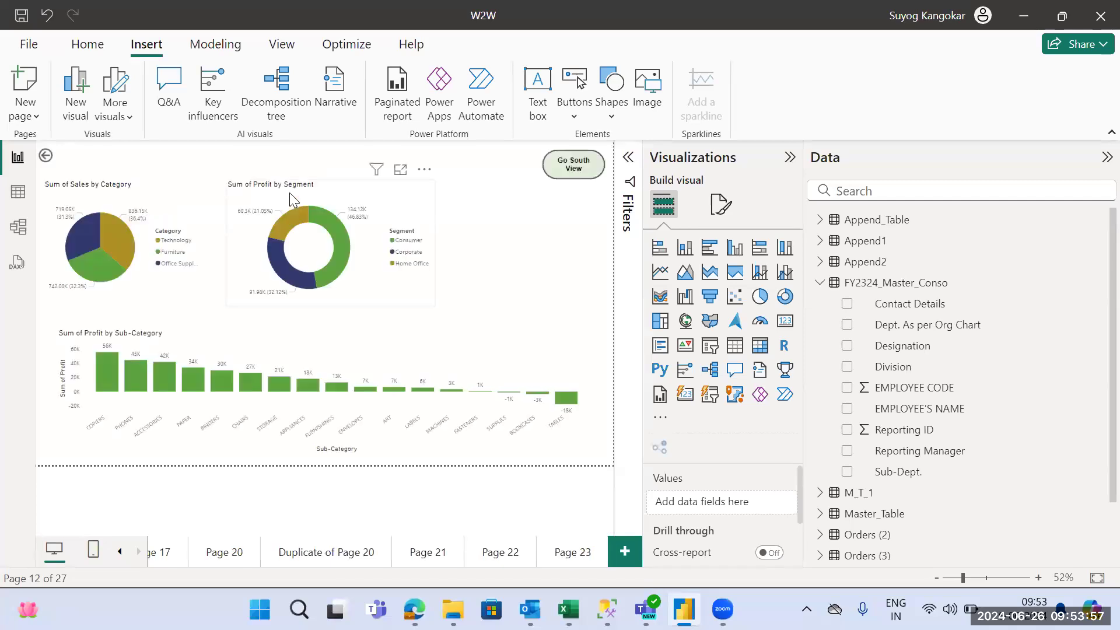
pyautogui.keyDown('ctrl'); pyautogui.click(47, 158); pyautogui.keyUp('ctrl')
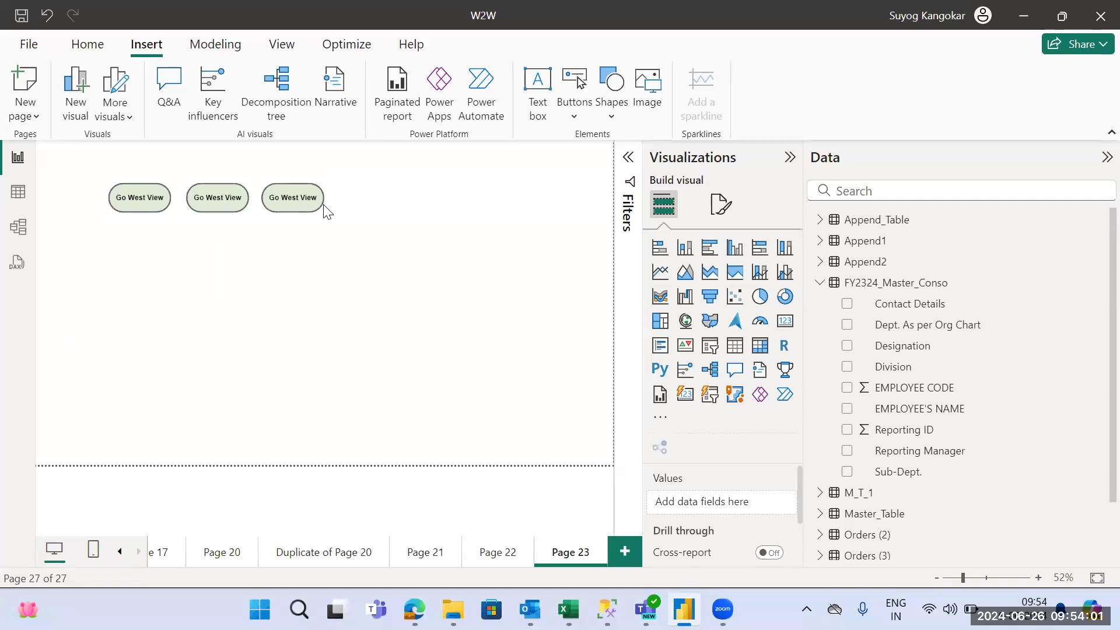
# Switch the third Go West View button's style settings to the Default state, then test its navigation and the Back button
pyautogui.click(292, 204)
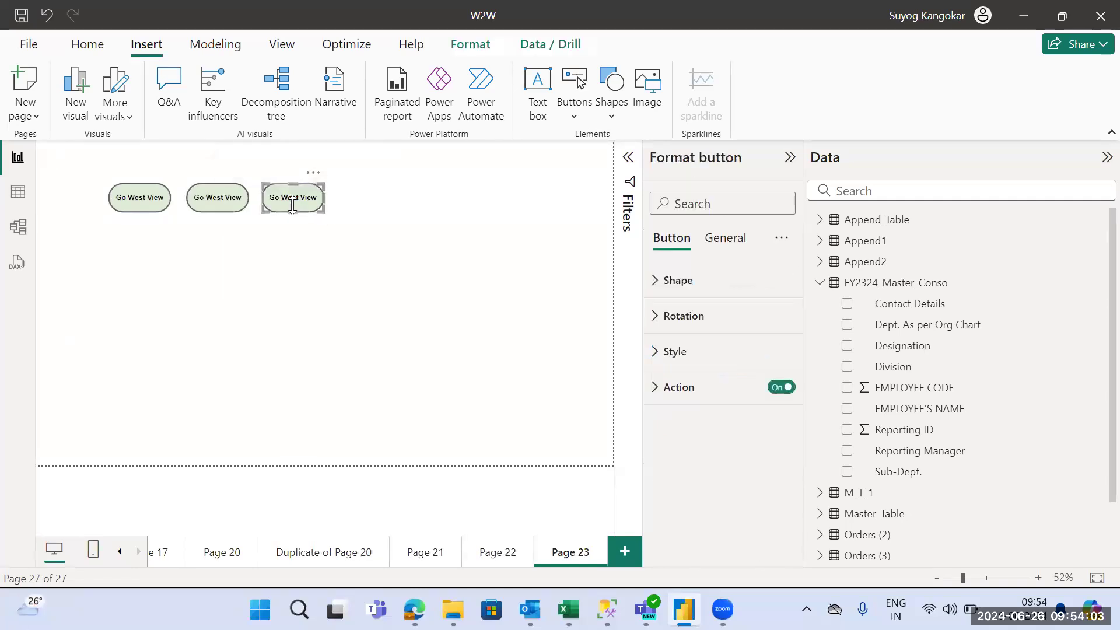
pyautogui.click(694, 358)
pyautogui.moveTo(800, 336); pyautogui.dragTo(802, 370)
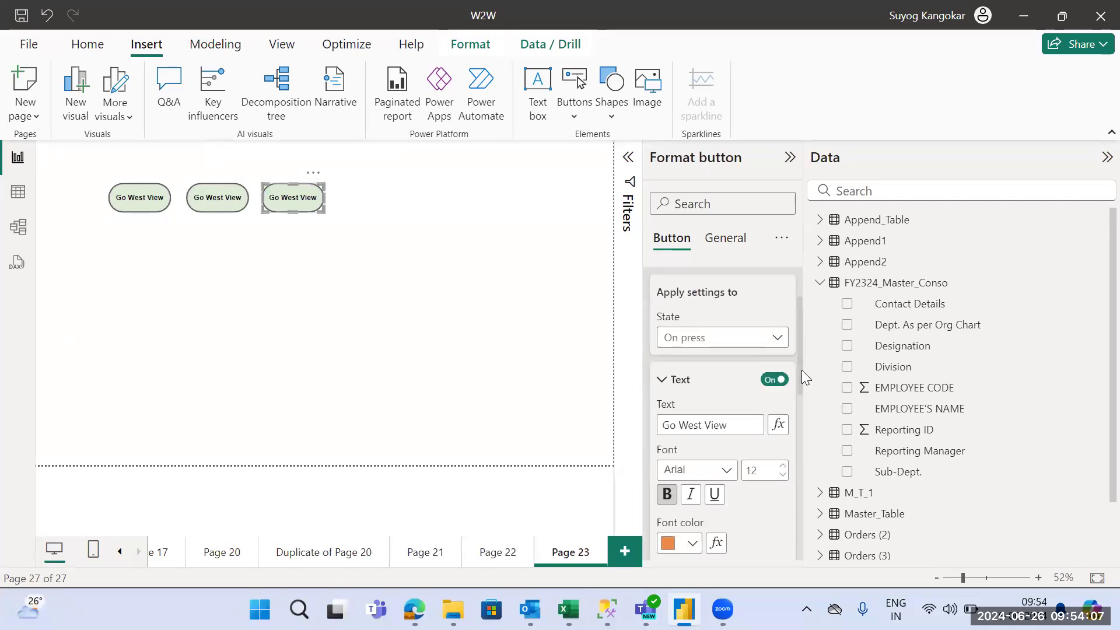
pyautogui.click(776, 338)
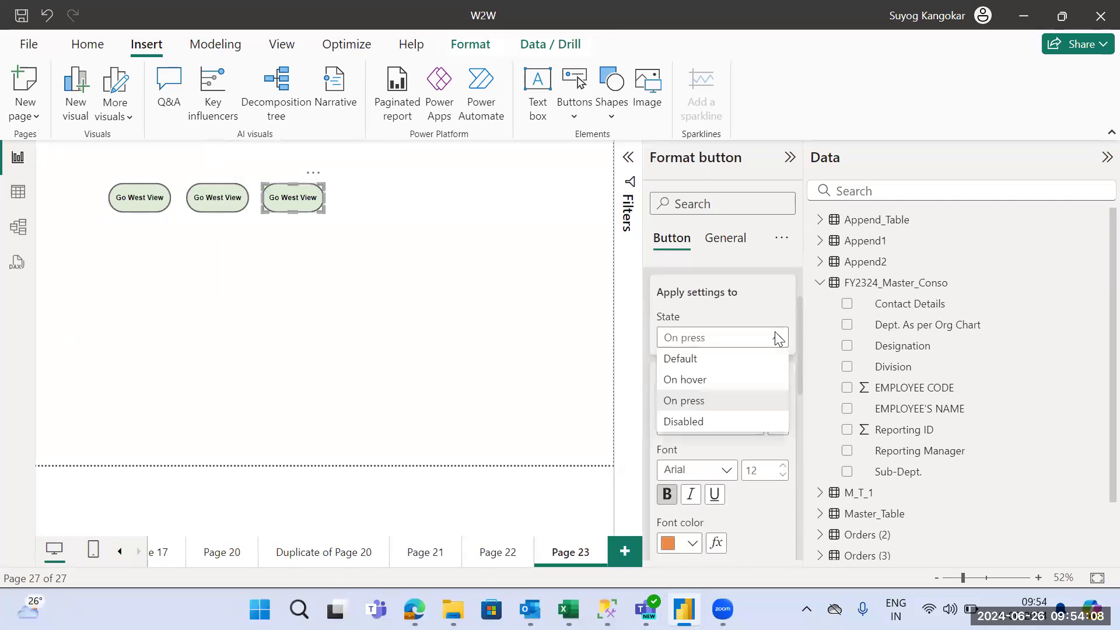
pyautogui.click(715, 359)
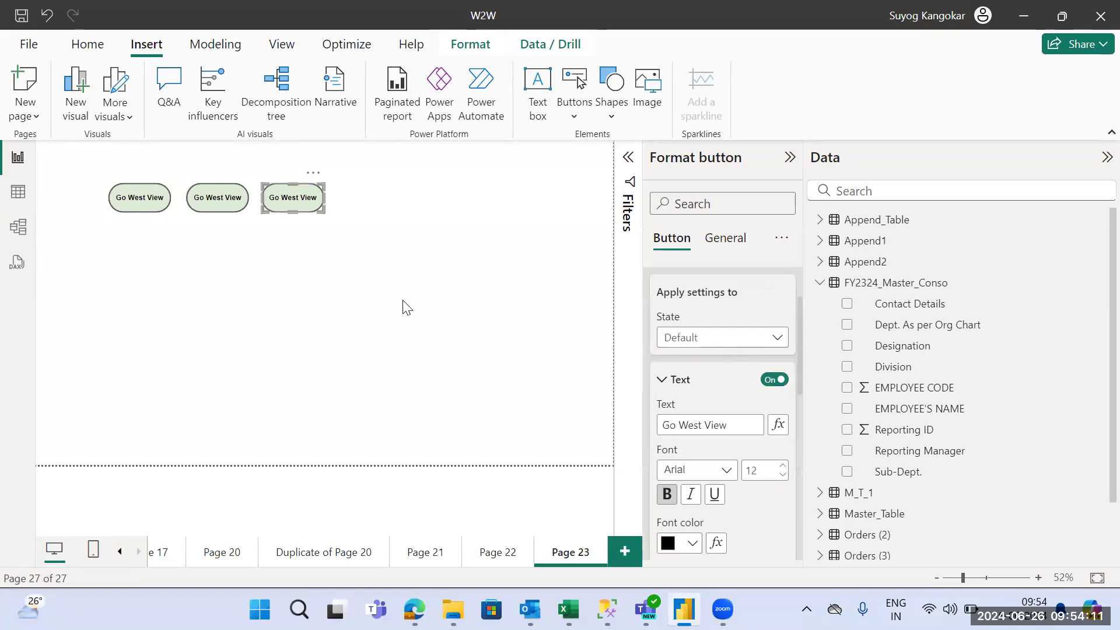
pyautogui.click(309, 323)
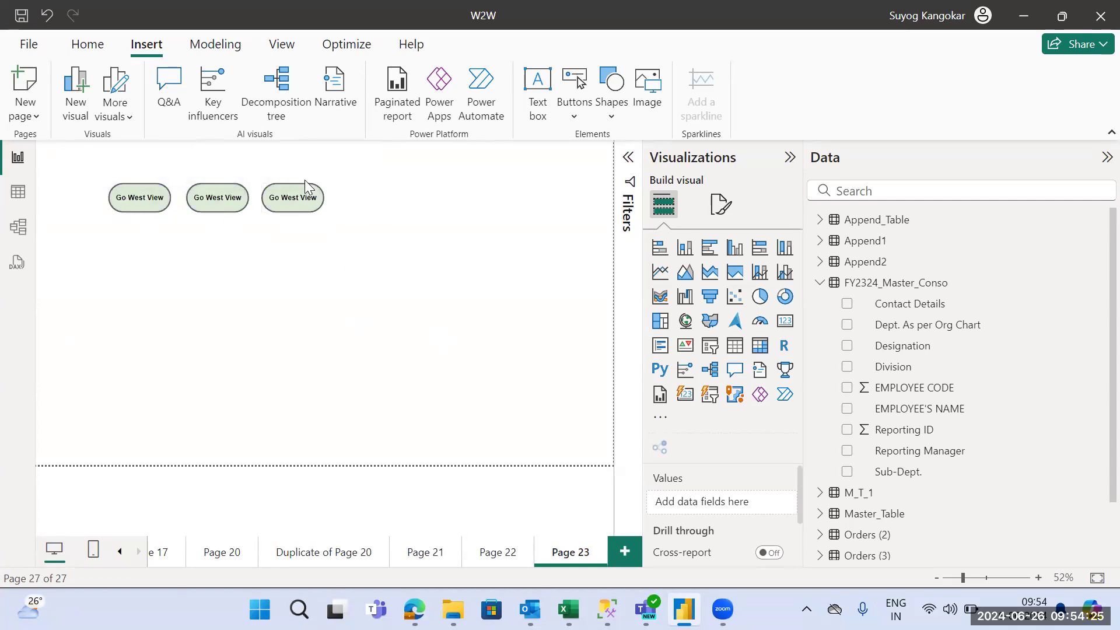
pyautogui.keyDown('ctrl'); pyautogui.click(290, 200); pyautogui.keyUp('ctrl')
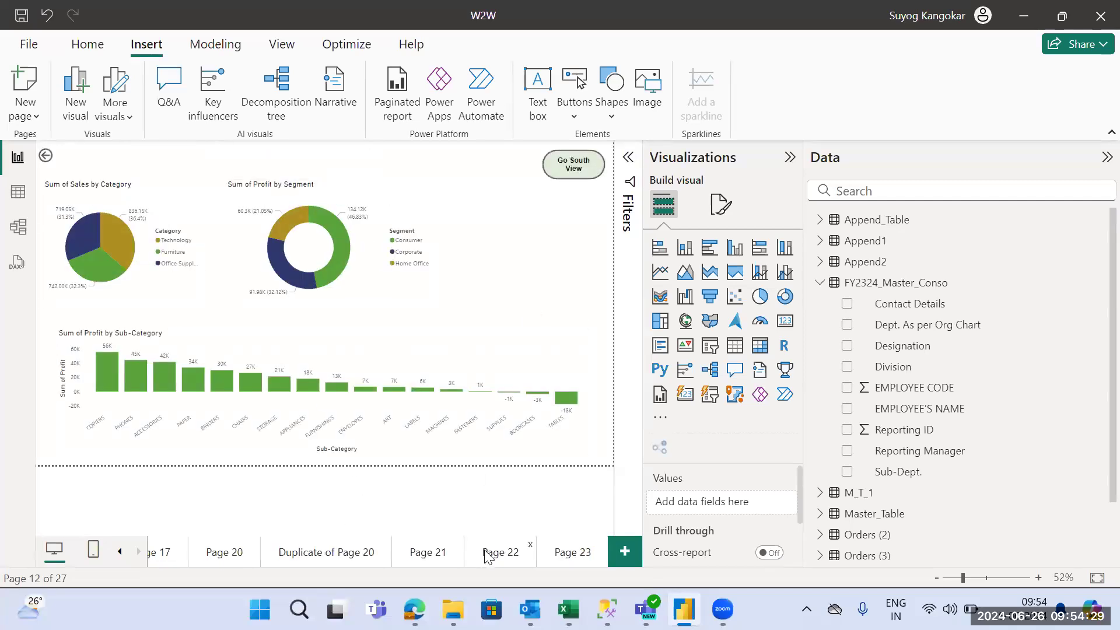
pyautogui.keyDown('ctrl'); pyautogui.click(47, 157); pyautogui.keyUp('ctrl')
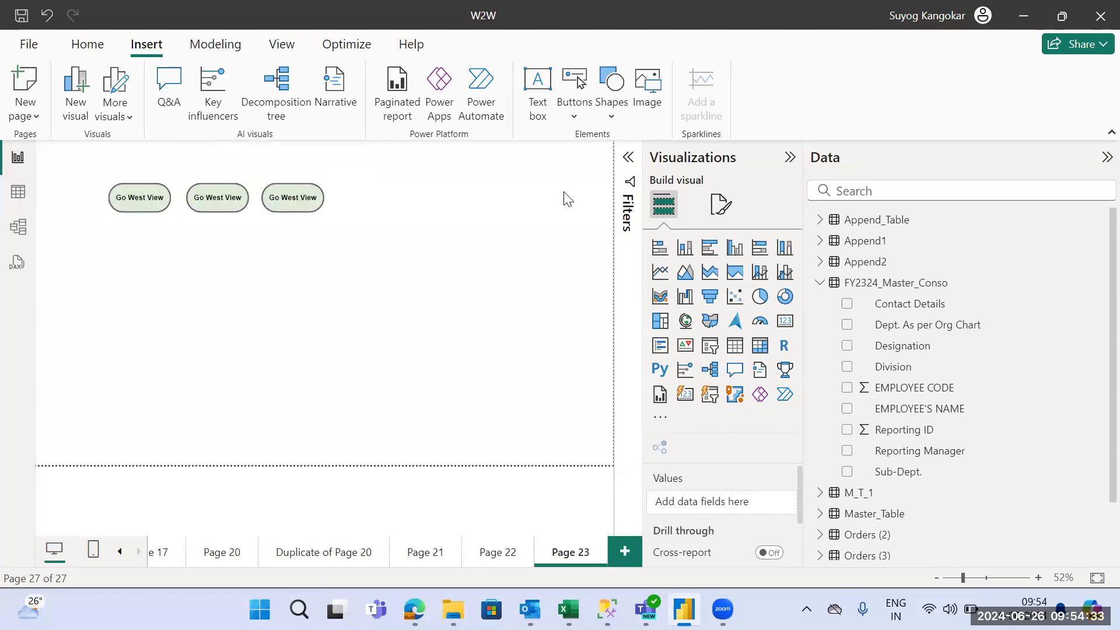
pyautogui.click(575, 110)
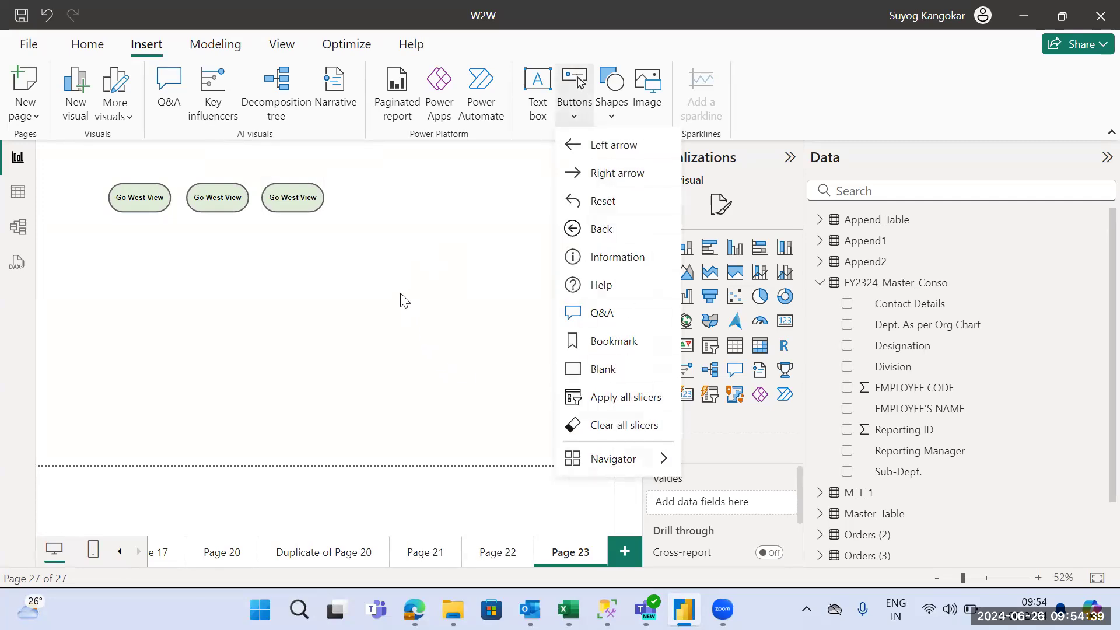
pyautogui.moveTo(620, 466)
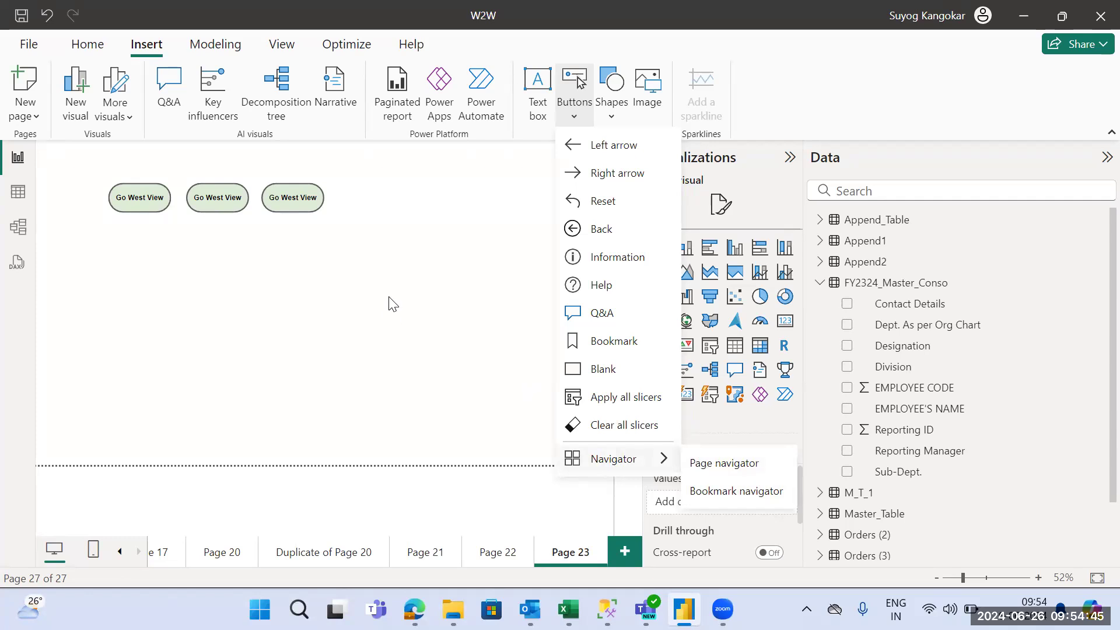
pyautogui.click(437, 263)
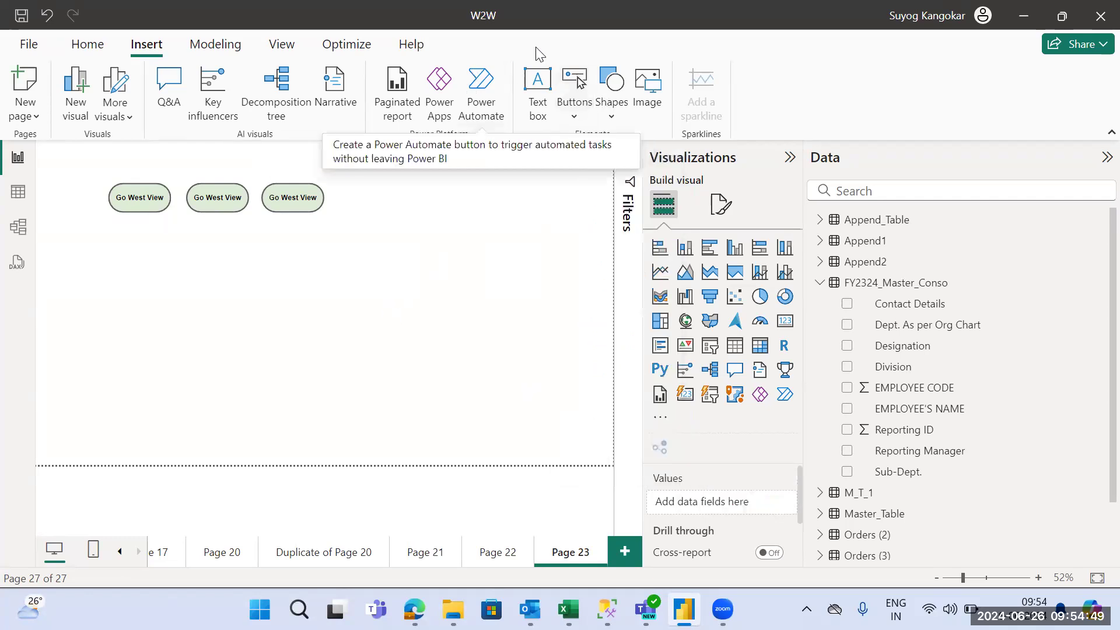